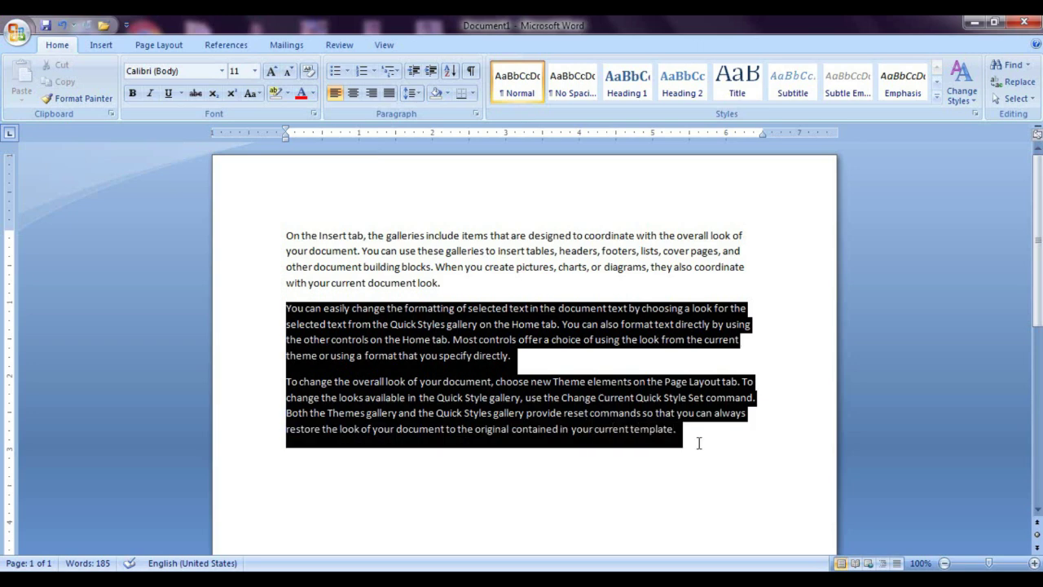
Delete the second and third paragraphs and copy the remaining first paragraph.
key(Delete)
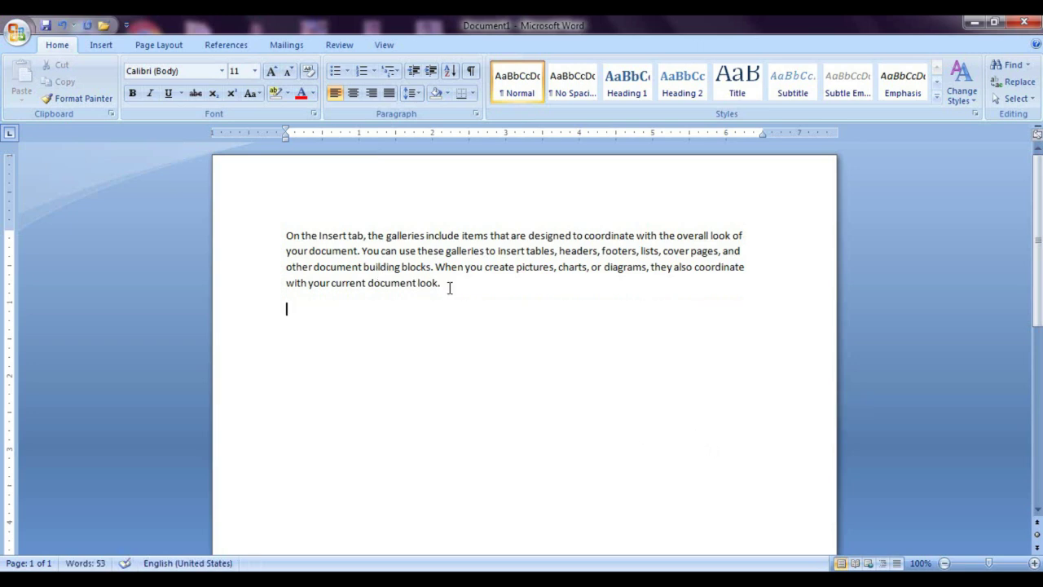
drag(449, 288, 254, 237)
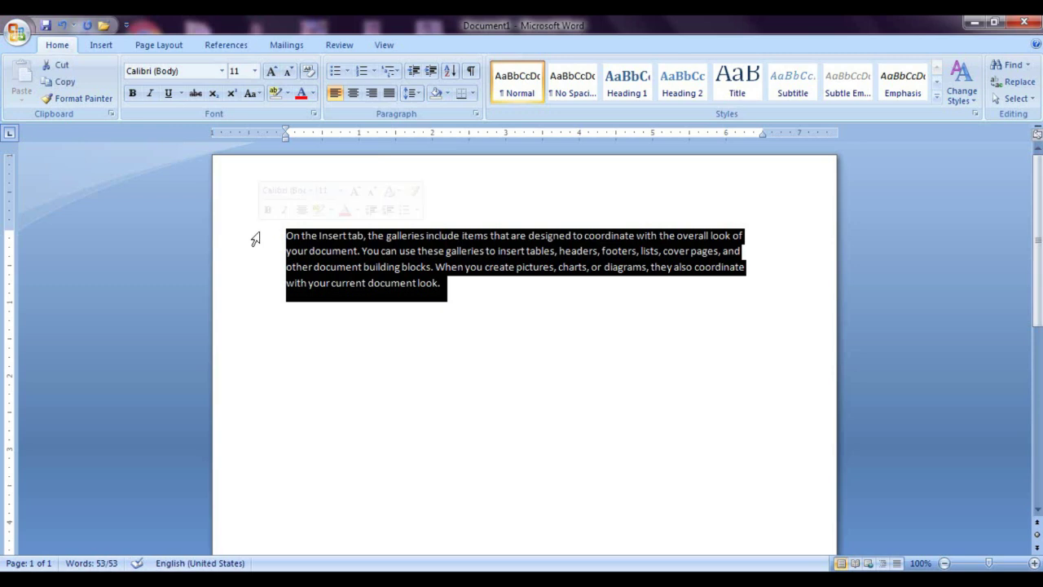
key(ctrl+c)
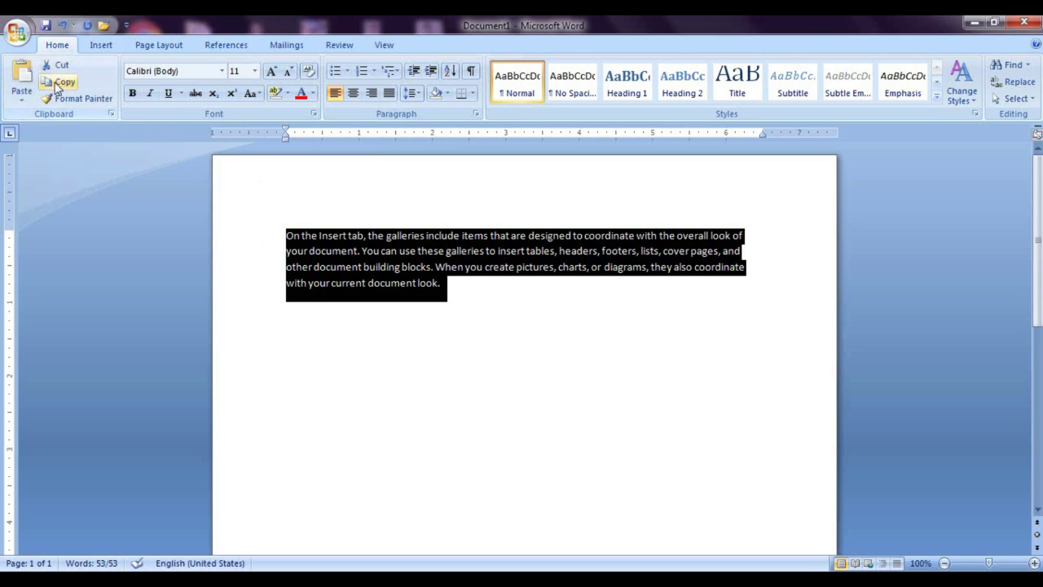
Paste the copied paragraph on the empty line below the original using the ordinary Paste option.
click(513, 361)
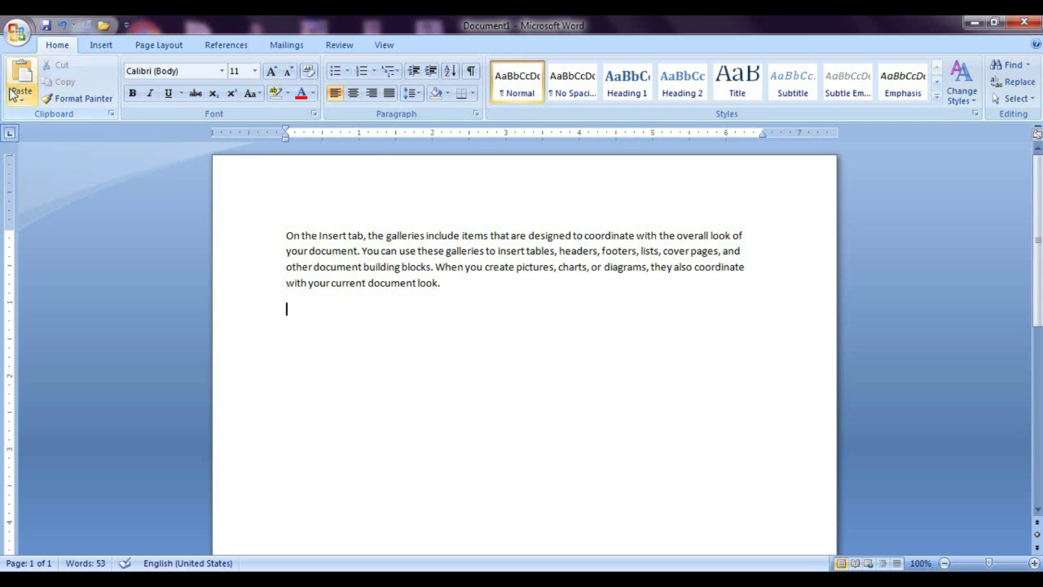
key(super+plus)
click(18, 96)
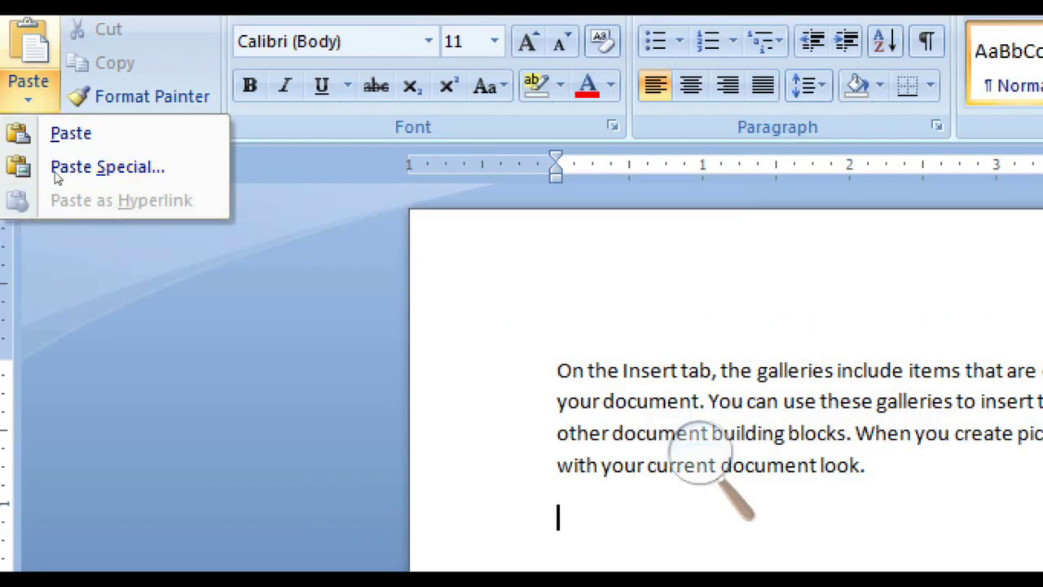
click(35, 130)
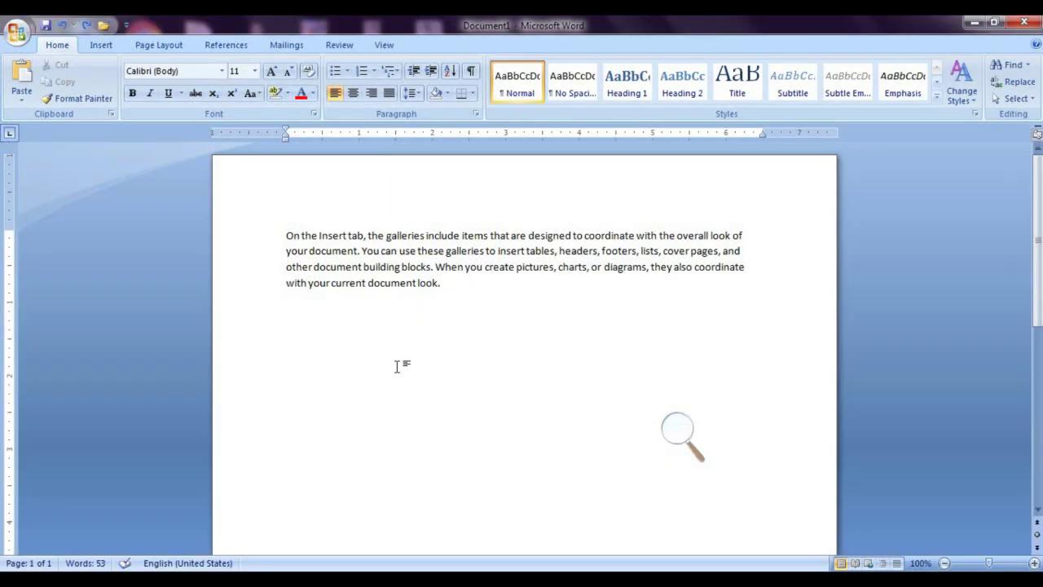
Format the whole paragraph as bold and underlined with a red font color.
drag(517, 291, 261, 233)
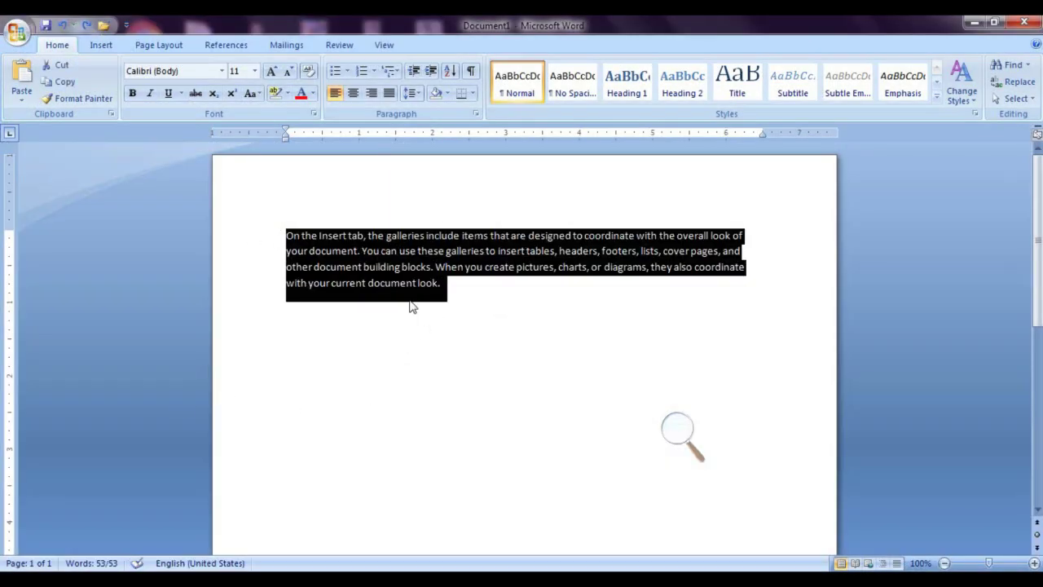
key(ctrl+b)
key(ctrl+u)
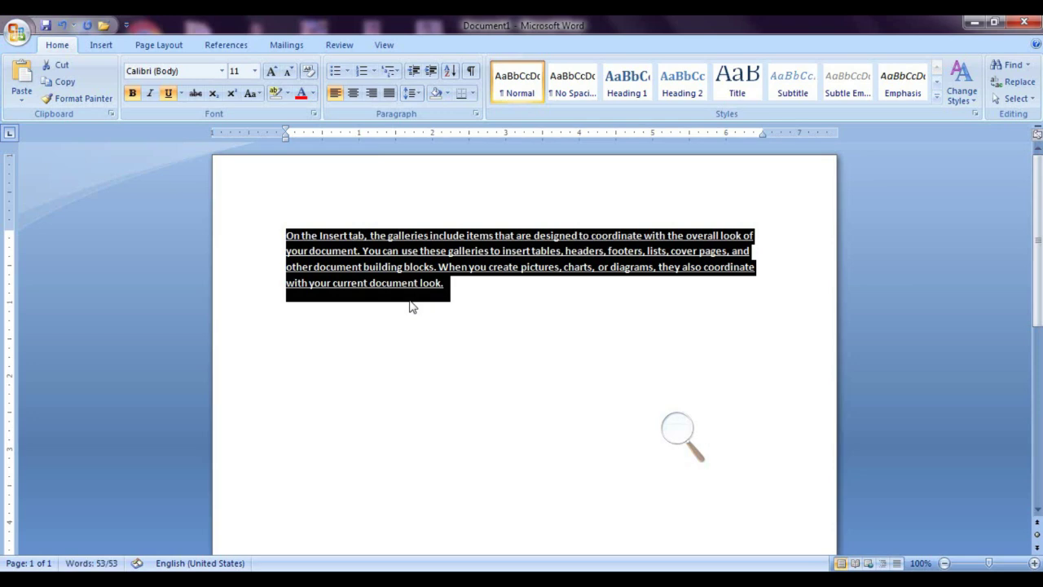
click(313, 93)
click(313, 228)
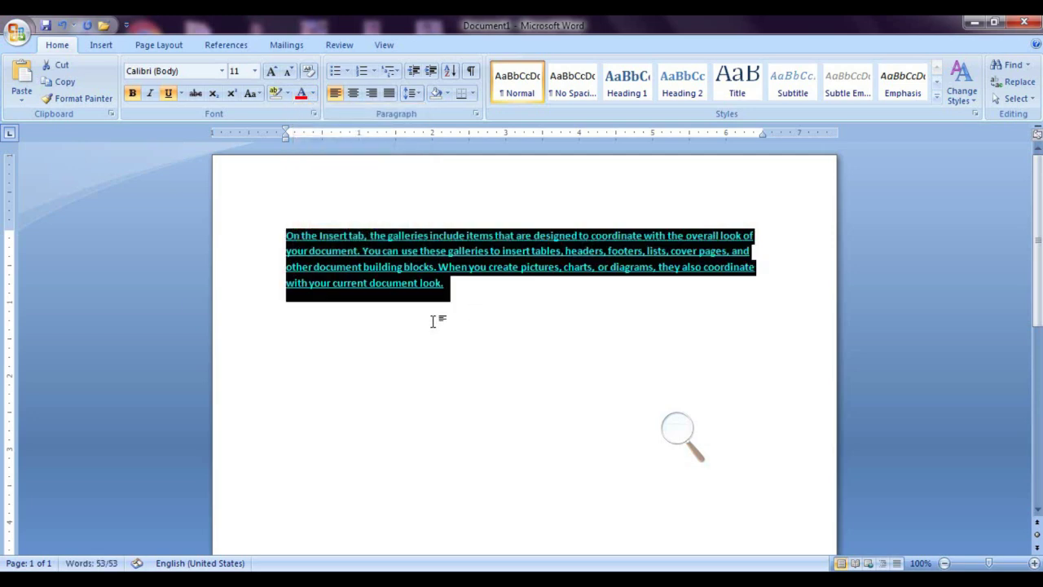
Copy the red formatted paragraph and paste it with the ordinary Paste option on the line below.
click(57, 82)
click(313, 349)
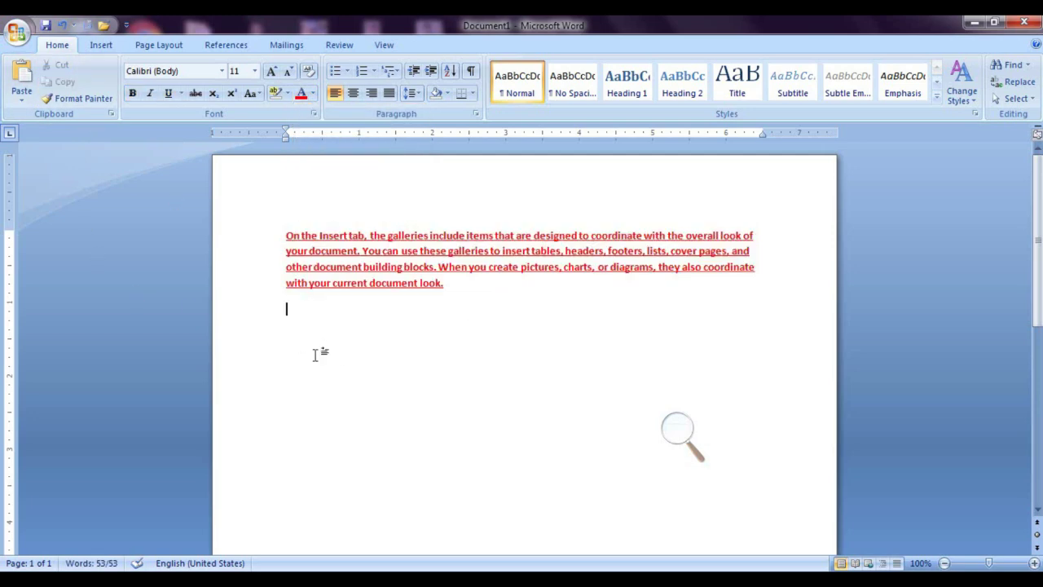
click(21, 96)
click(52, 122)
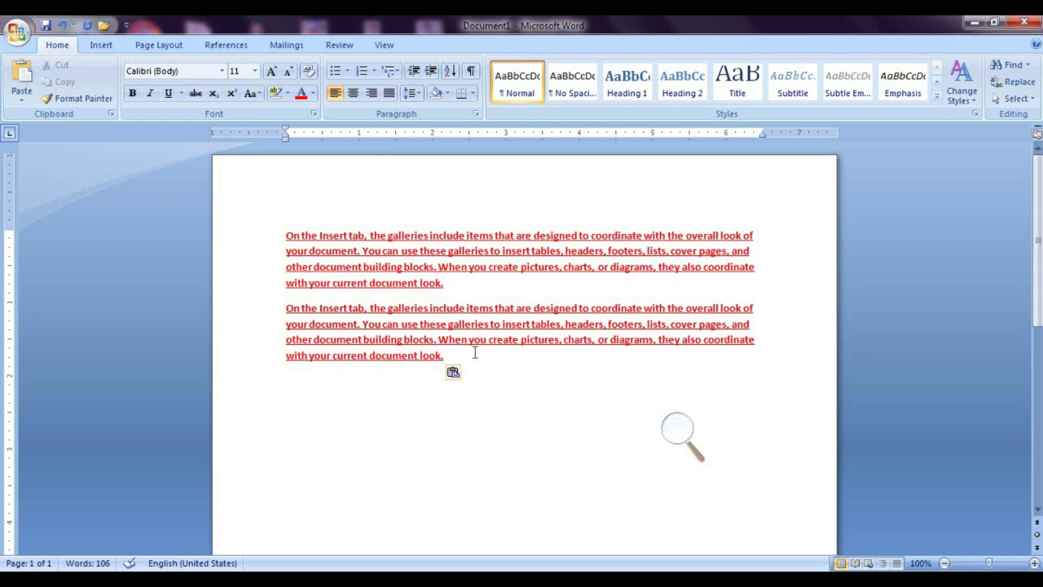
Undo the paste and remove the bold, underline and red color from the paragraph.
key(ctrl+z)
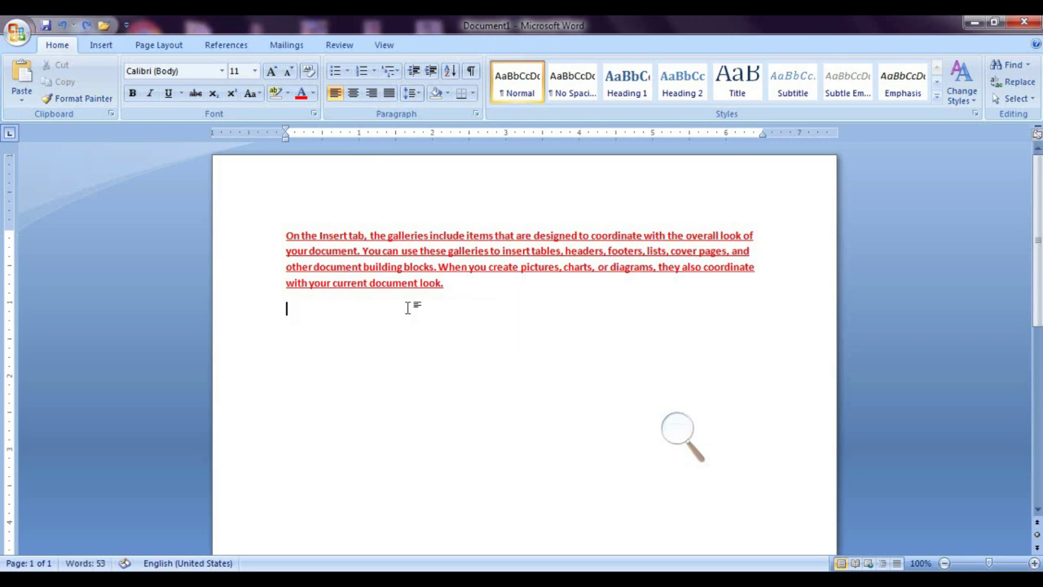
triple_click(391, 292)
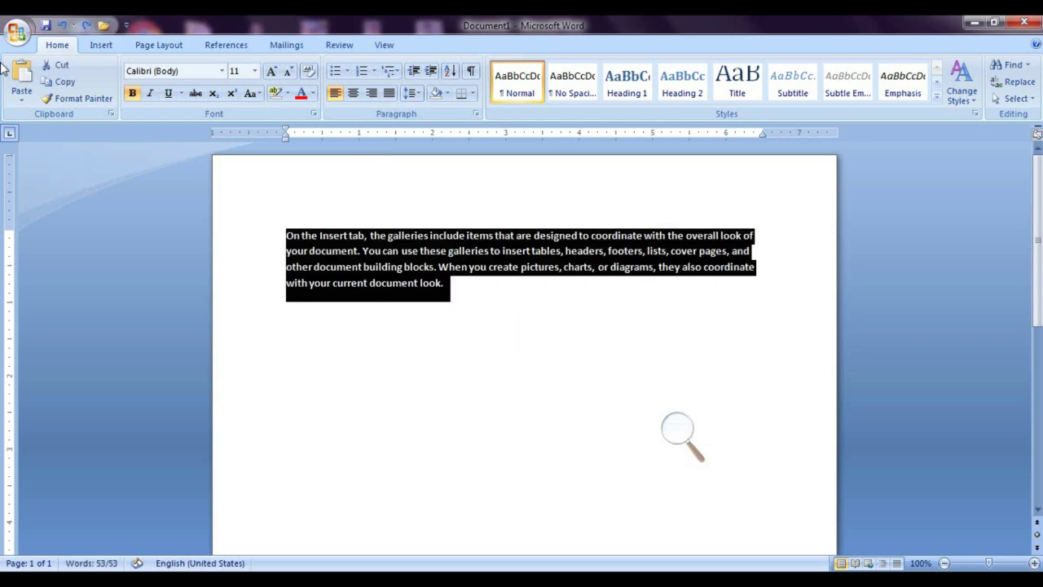
key(ctrl+b)
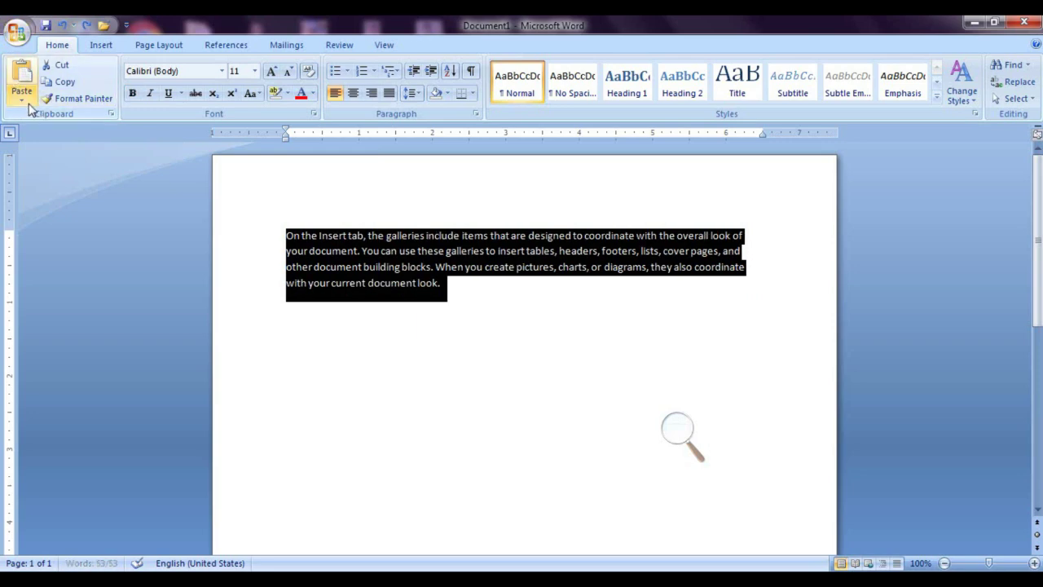
click(21, 96)
click(39, 132)
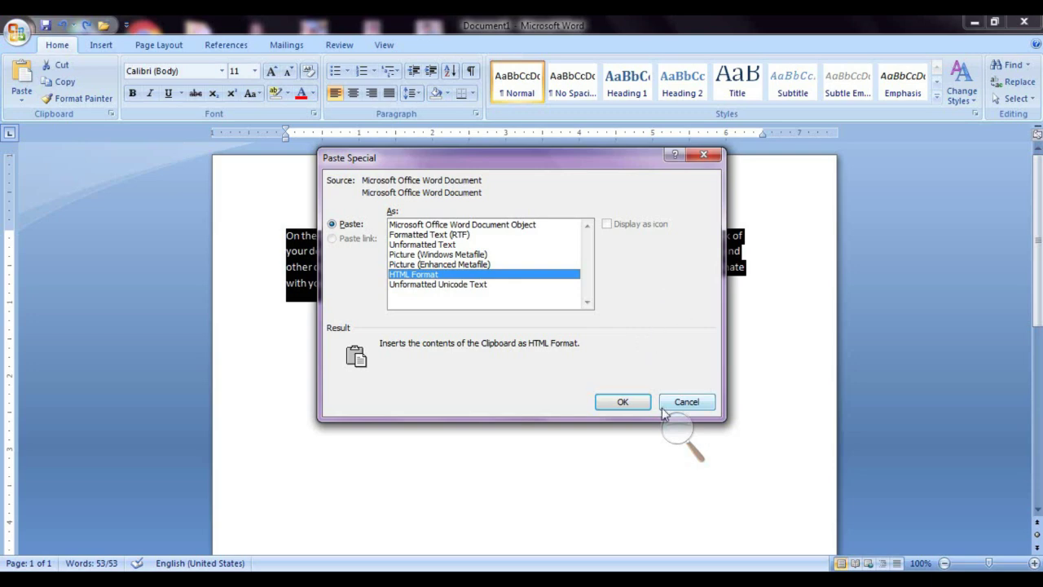
click(686, 401)
click(480, 309)
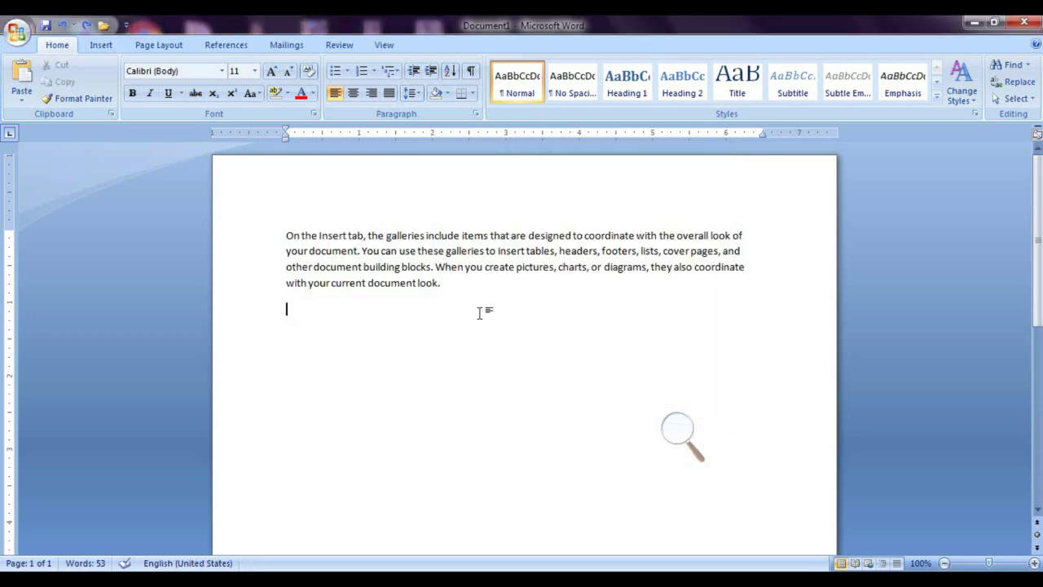
Copy the paragraph and use Paste Special to insert it on the line below as a Microsoft Office Word Document Object.
drag(459, 289, 265, 238)
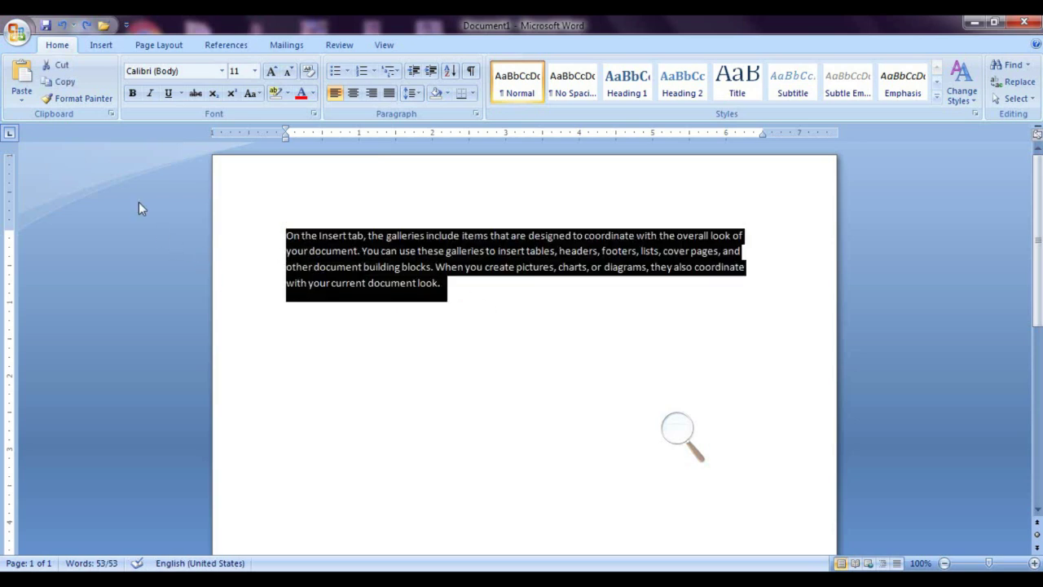
click(63, 82)
click(293, 343)
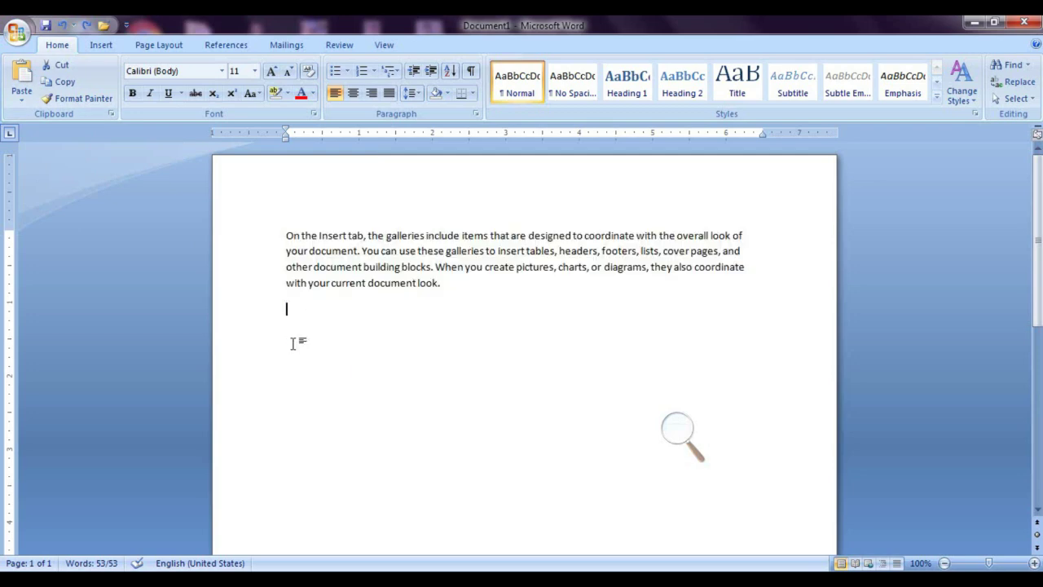
click(21, 96)
click(57, 133)
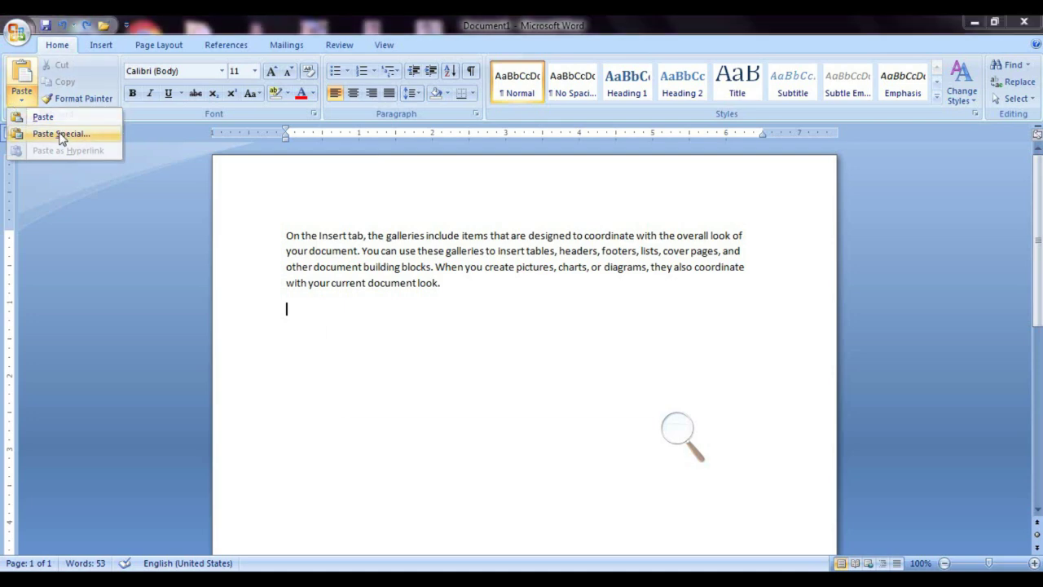
drag(484, 167, 528, 178)
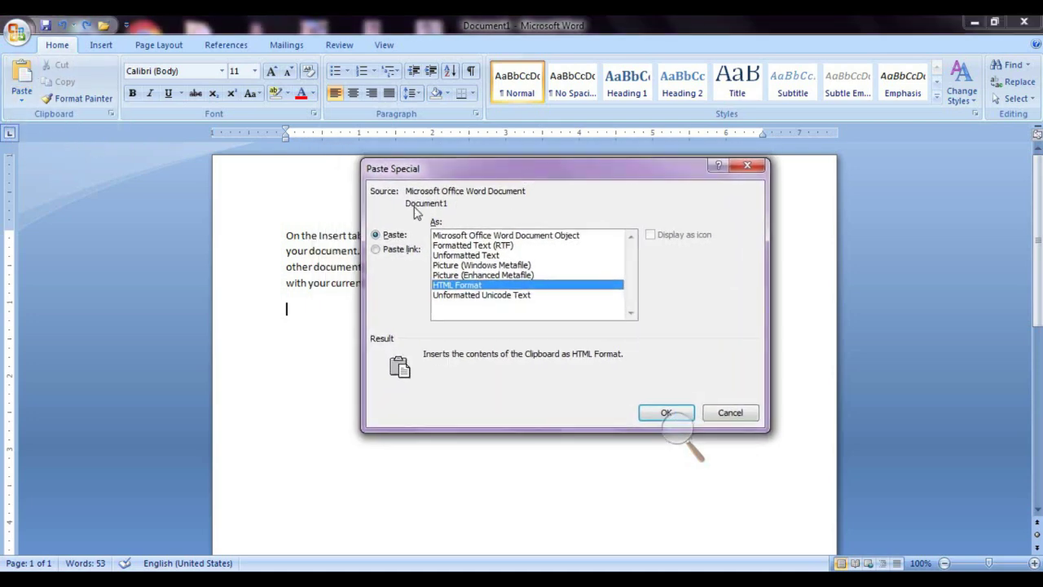
click(530, 237)
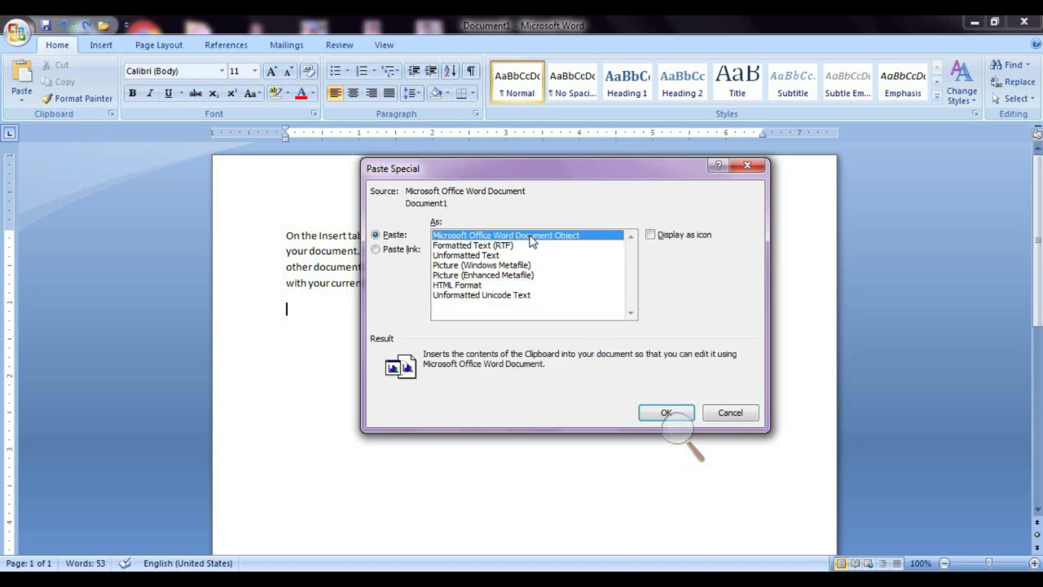
click(643, 411)
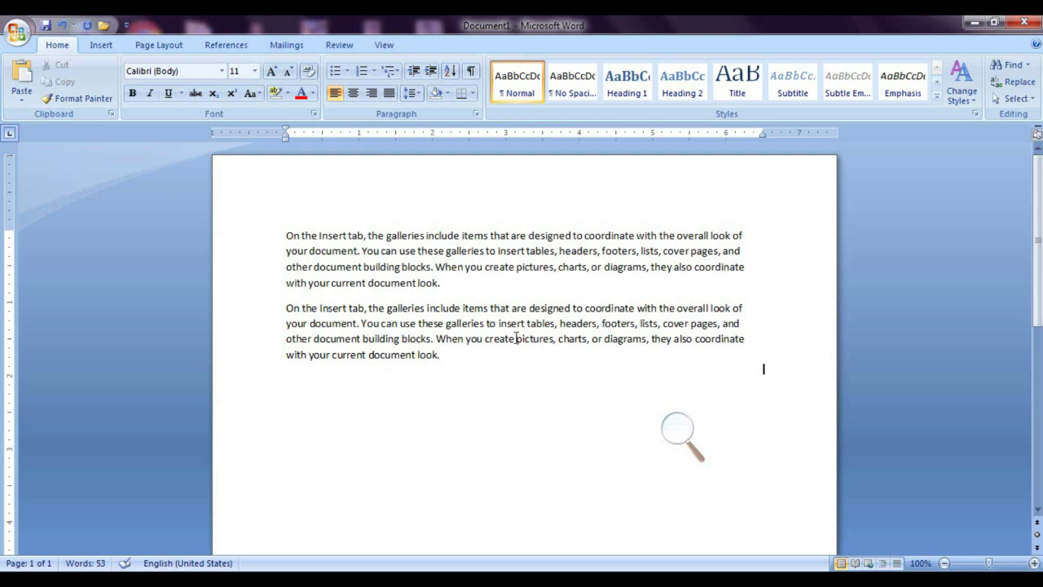
Open the embedded paragraph object in its own document window, compare it with the ordinary paragraph above, and close the object window.
double_click(448, 351)
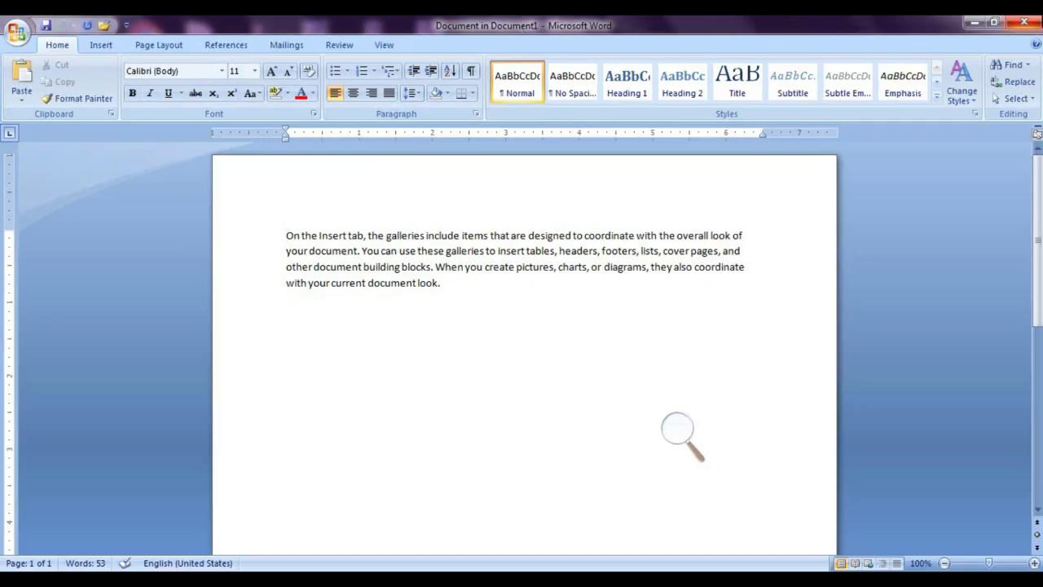
click(1025, 22)
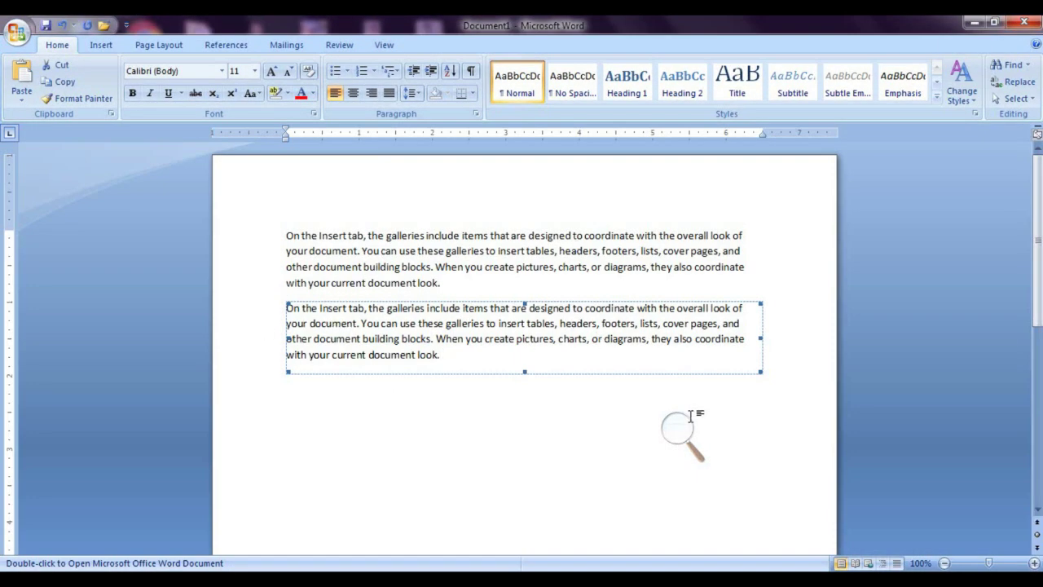
double_click(454, 251)
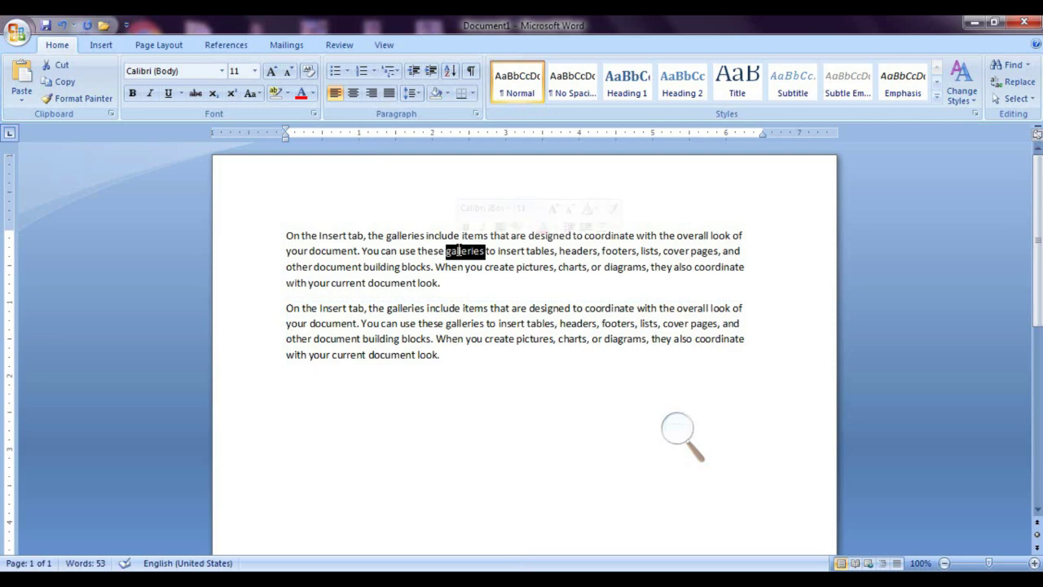
click(555, 267)
double_click(511, 361)
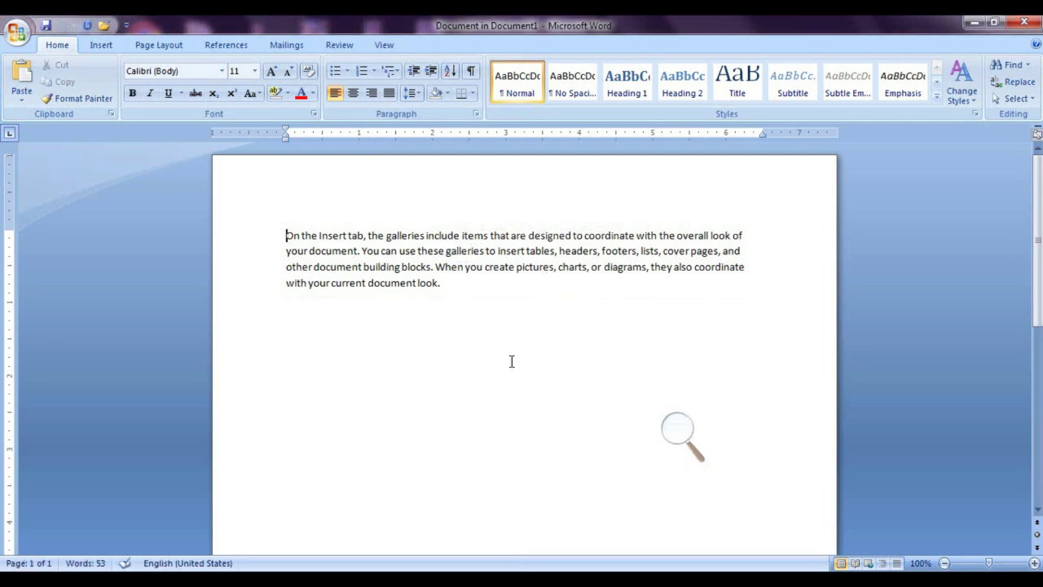
key(alt)
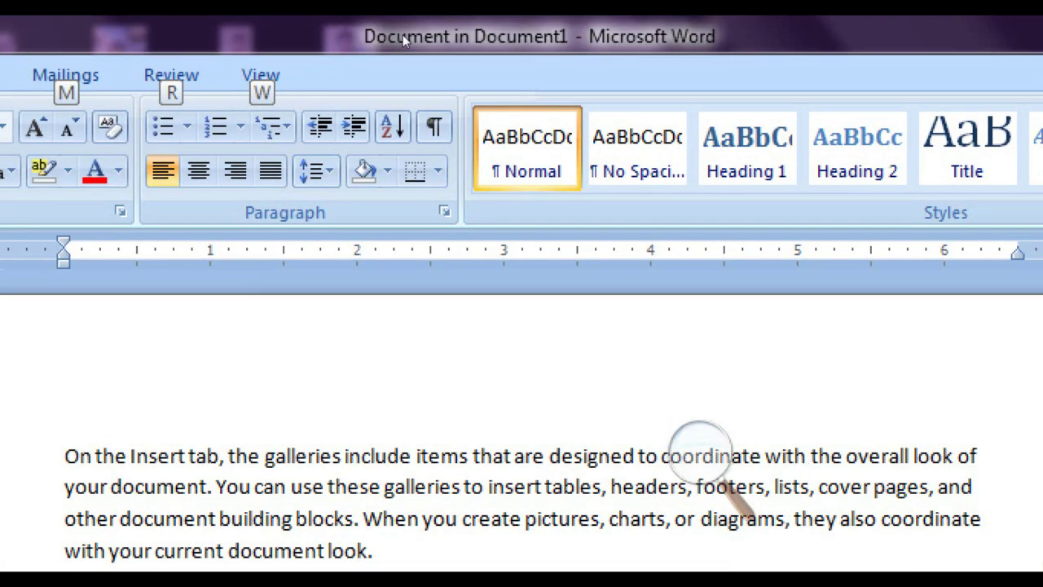
key(Escape)
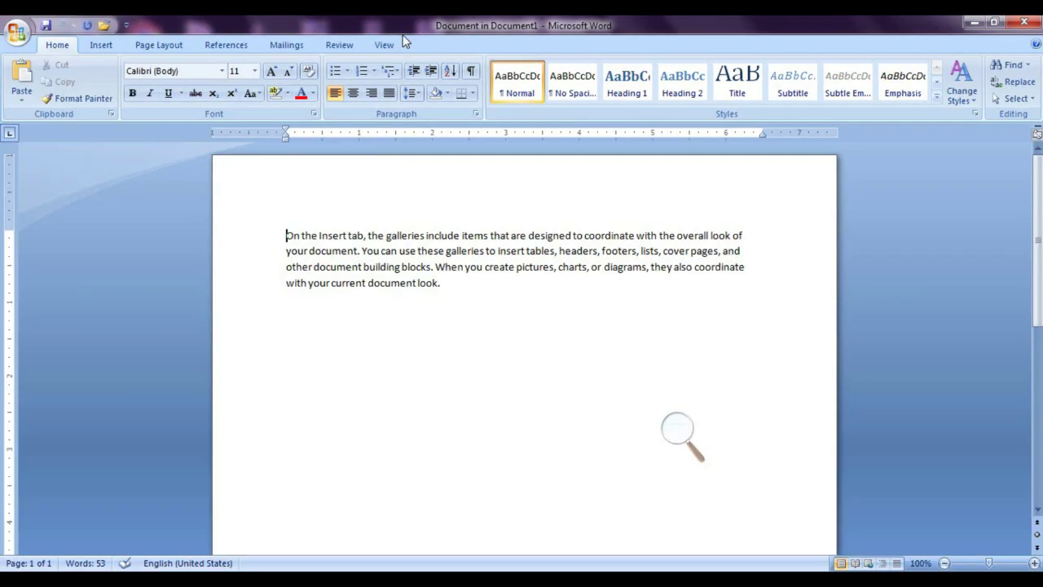
key(Escape)
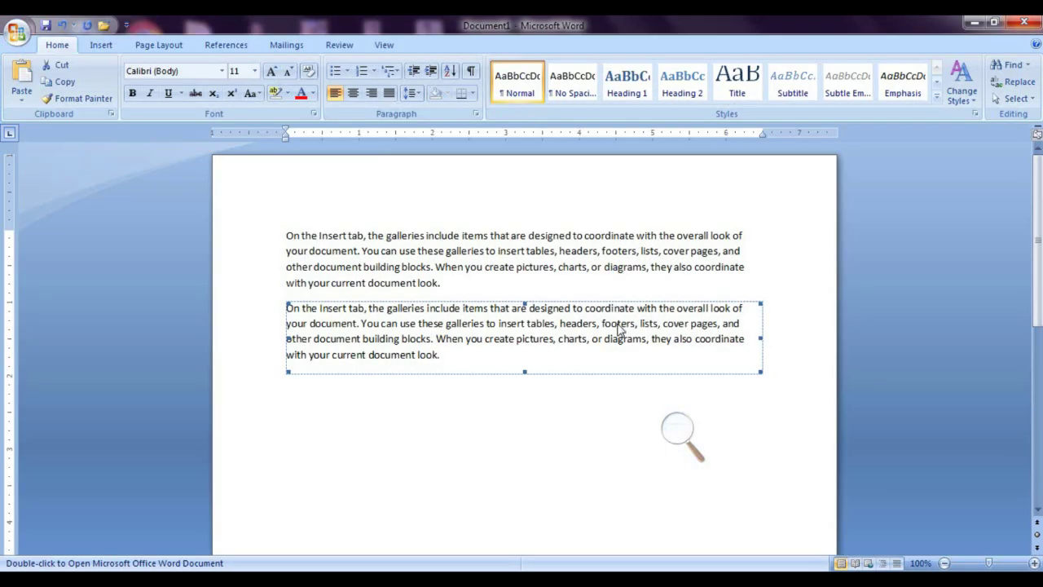
Delete the embedded document object, copy the original paragraph again and place the cursor on the line below it.
key(Delete)
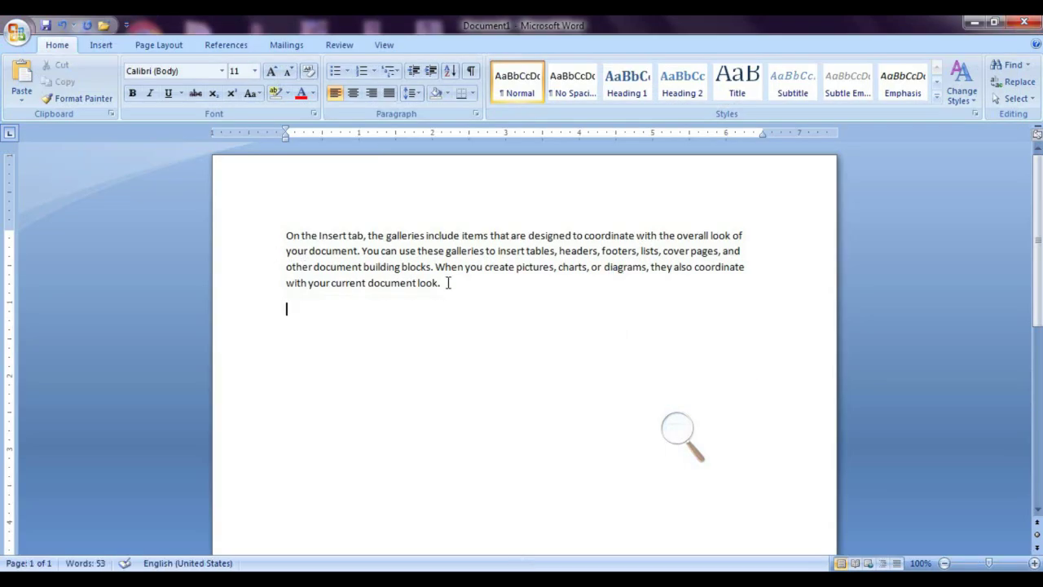
drag(448, 283, 252, 242)
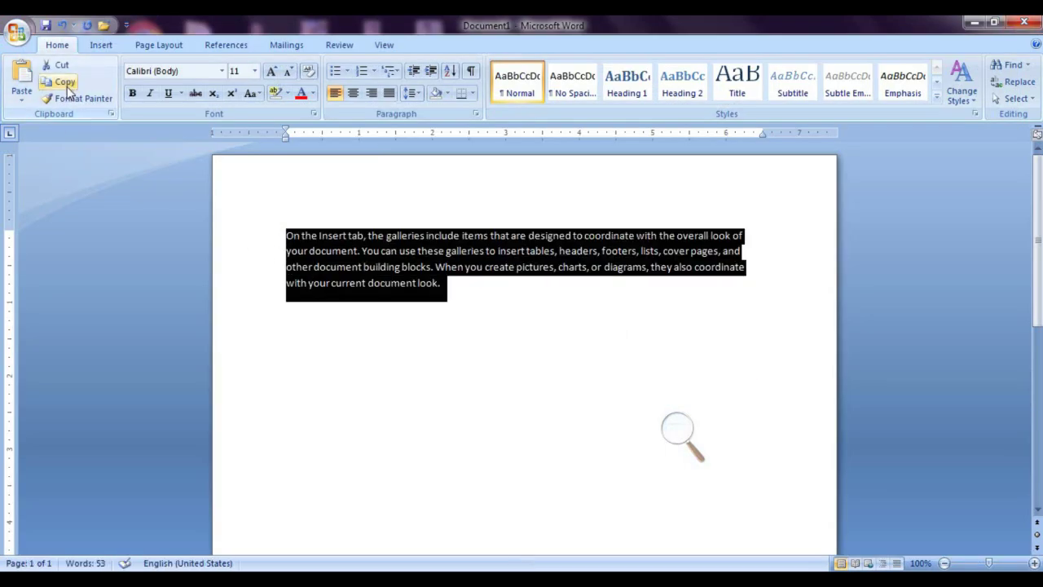
click(67, 82)
click(309, 336)
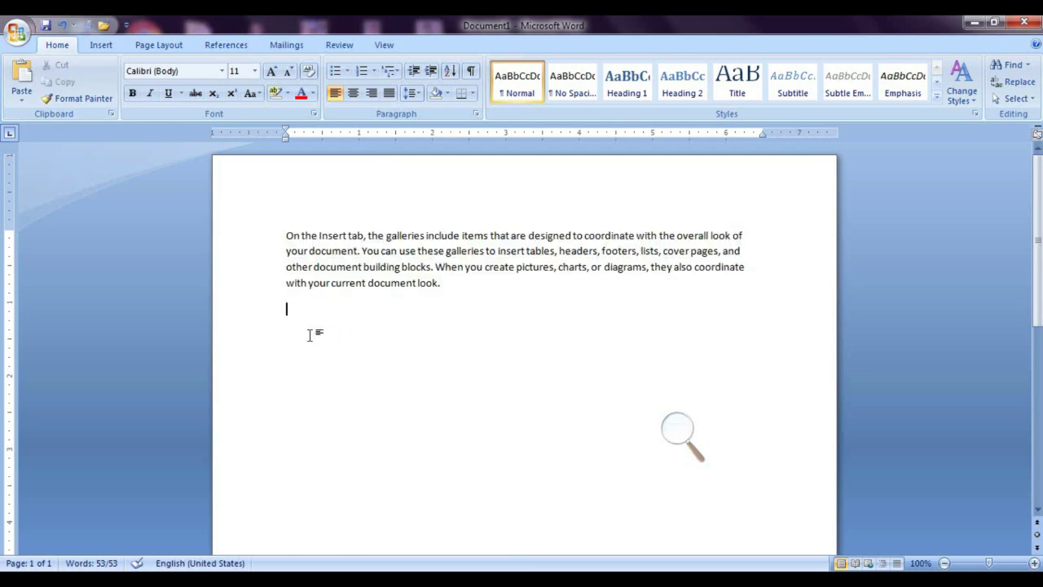
Open Paste Special to examine the available paste formats and close it without pasting.
click(21, 94)
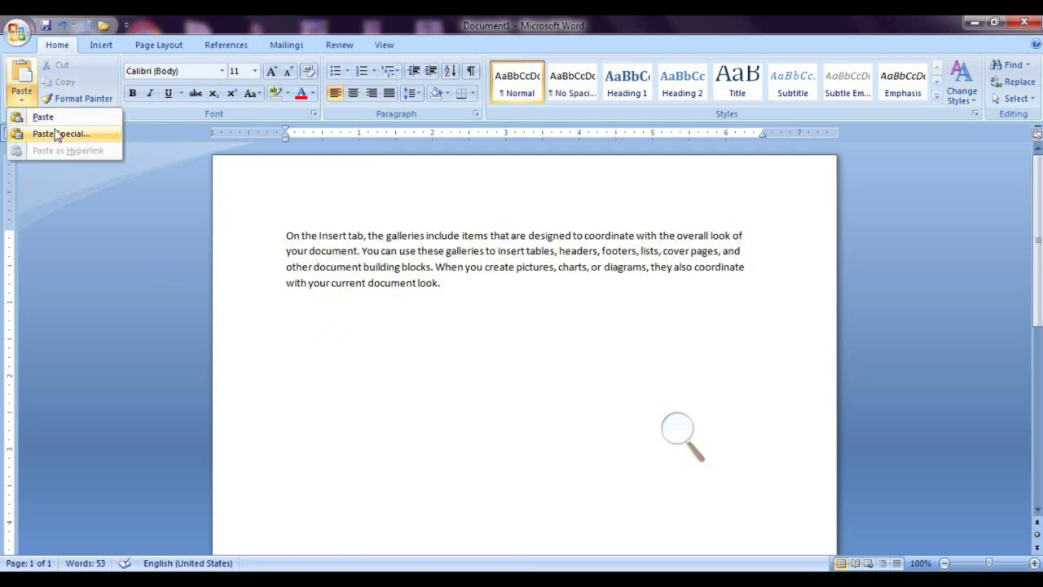
click(57, 134)
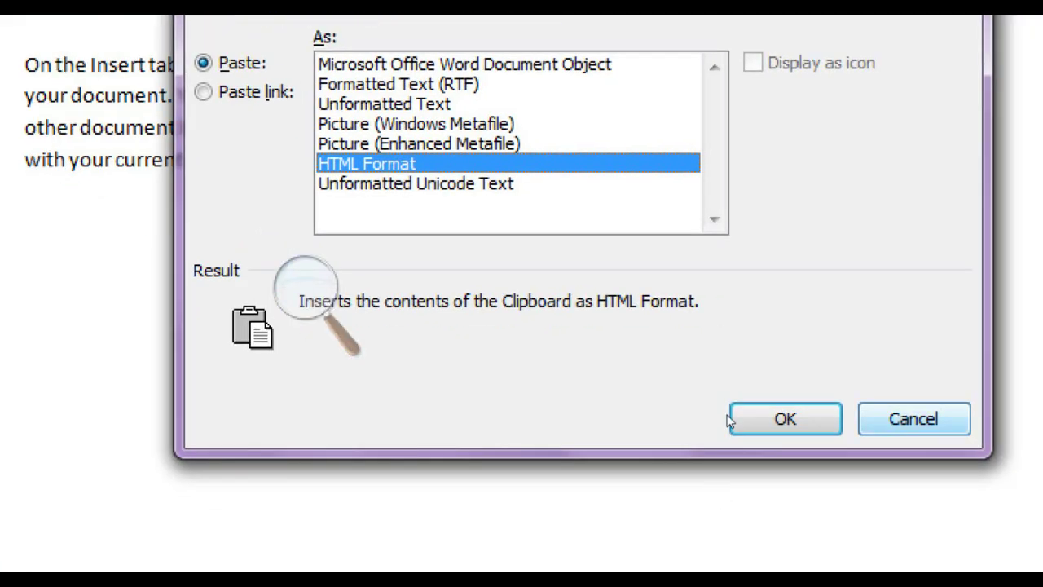
click(867, 561)
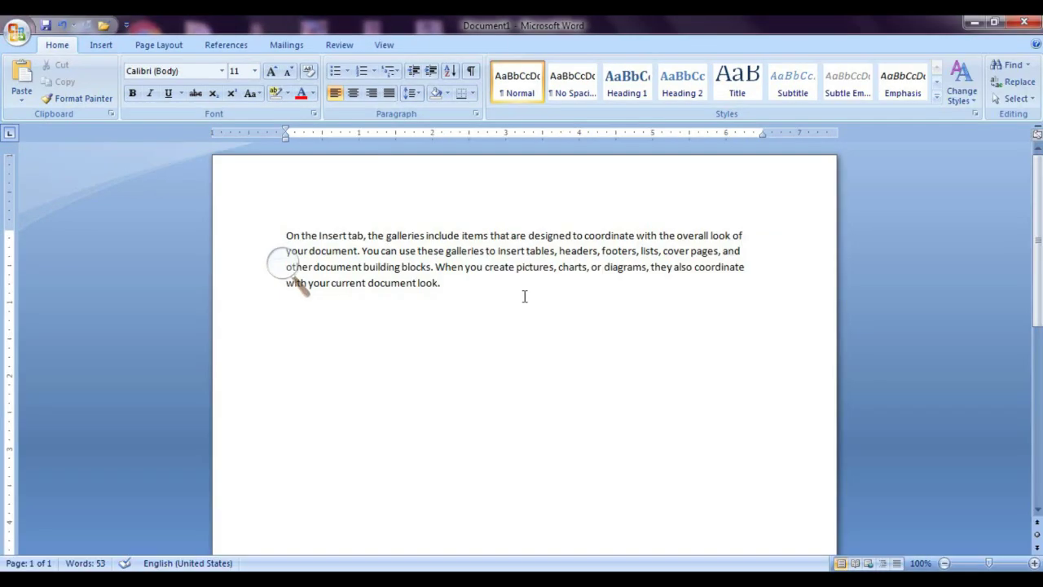
Format the whole paragraph as bold, italic, 14 pt red text and copy it.
drag(525, 296, 269, 235)
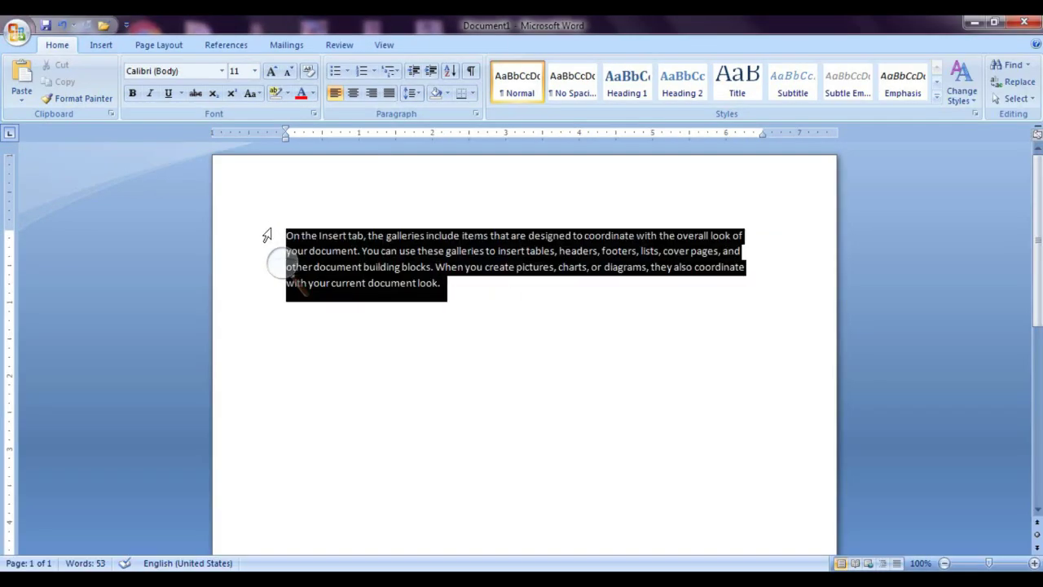
click(132, 92)
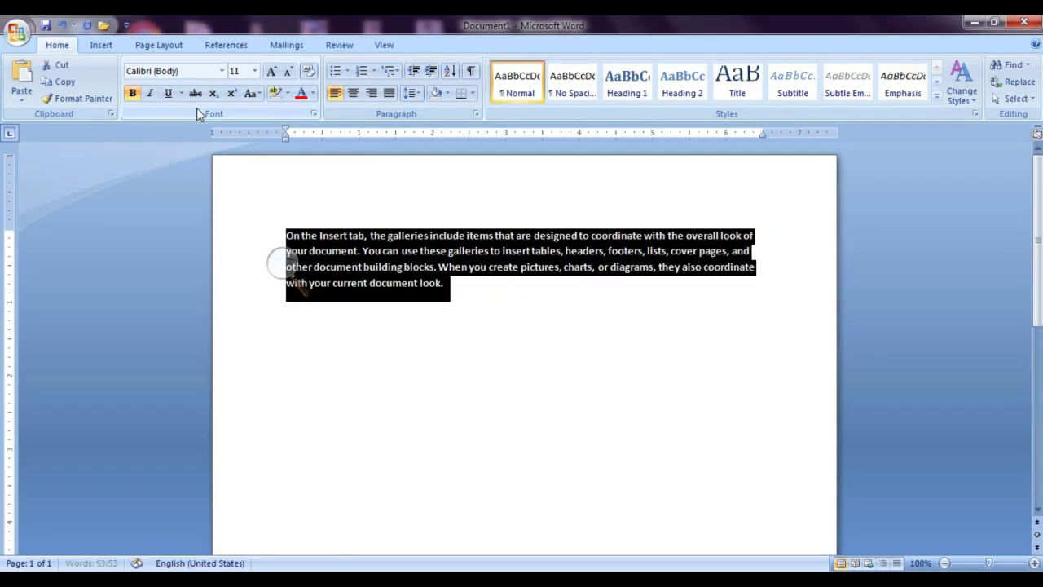
click(153, 94)
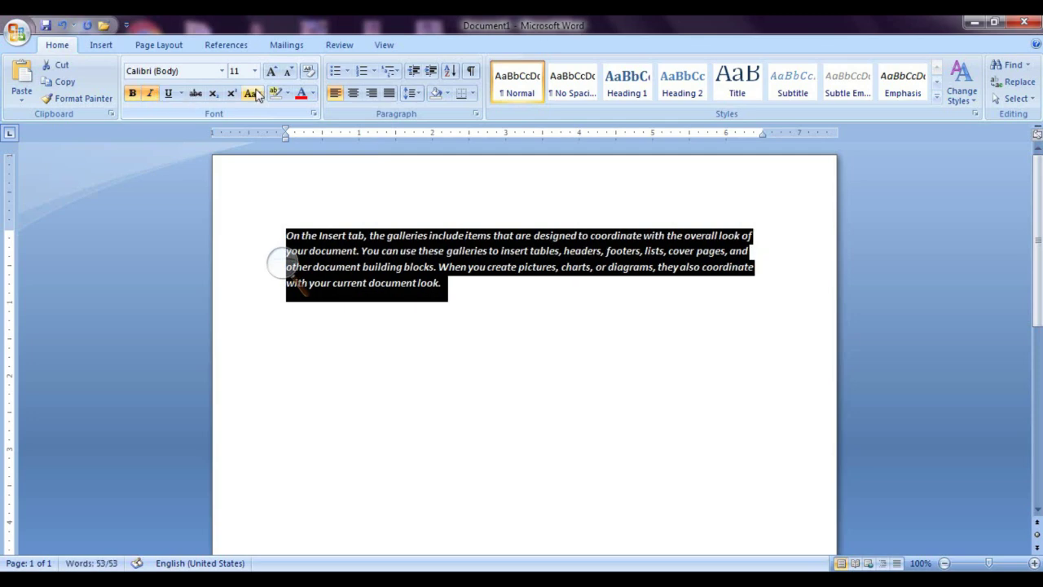
key(ctrl+shift+period)
key(ctrl+shift+period)
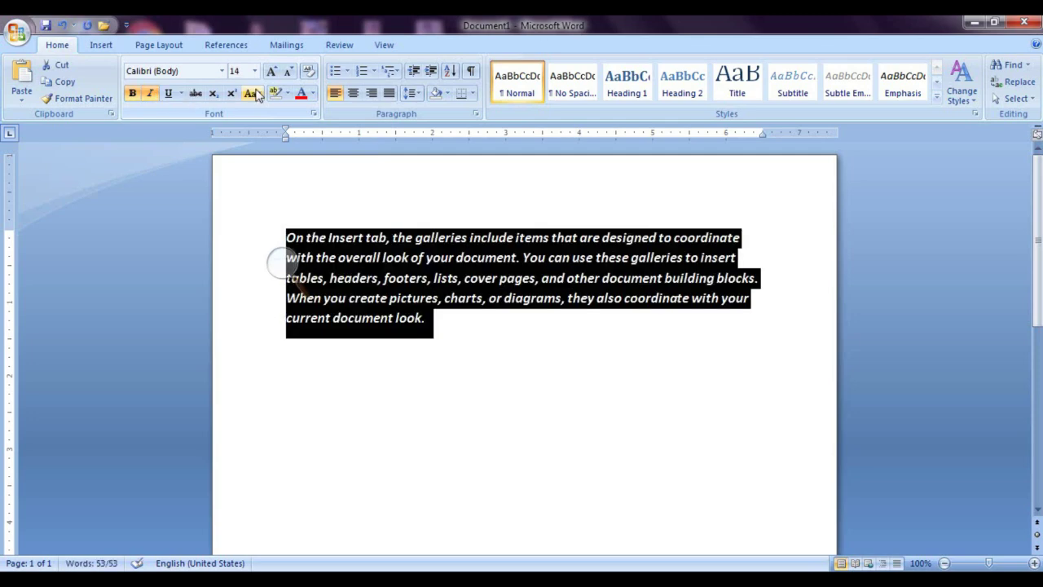
click(313, 94)
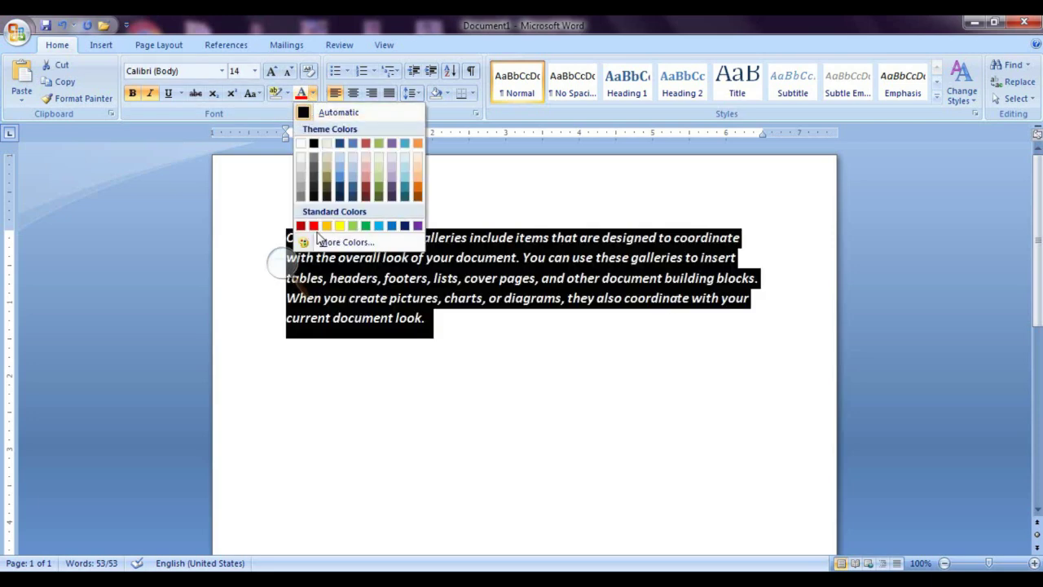
key(Escape)
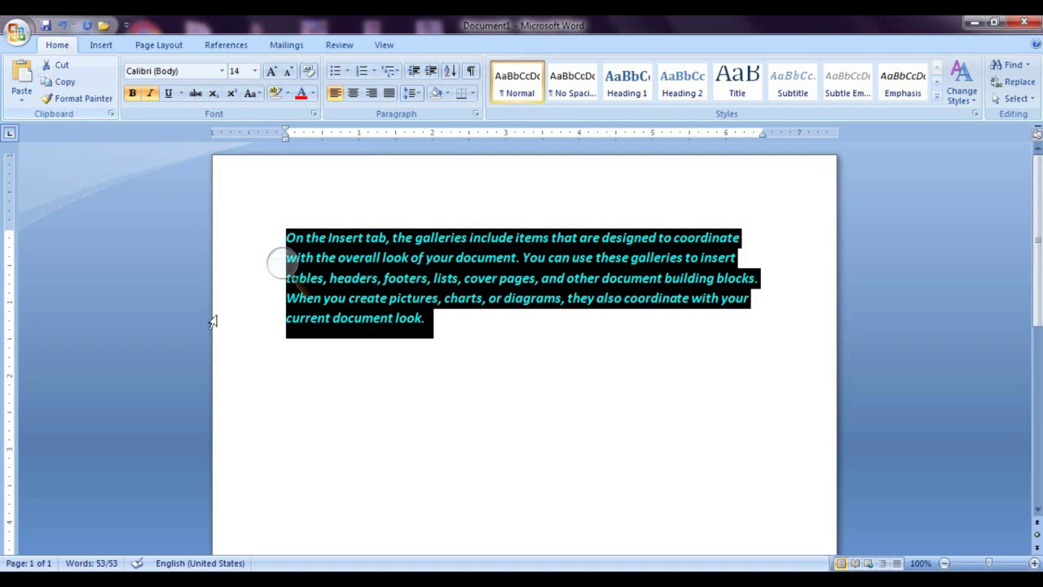
Use Paste Special to insert the copied paragraph on the line below as Formatted Text (RTF).
click(321, 391)
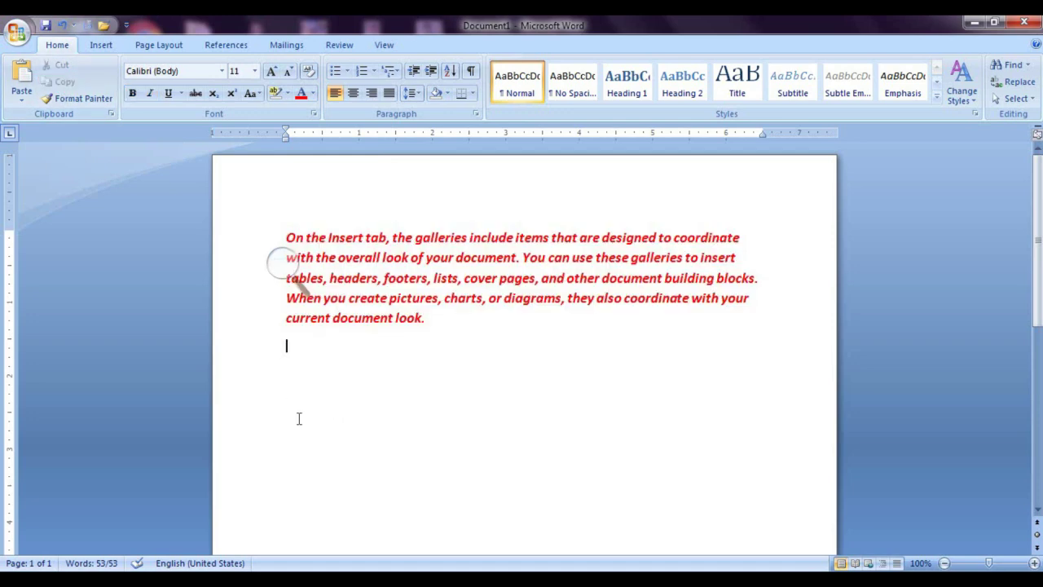
click(22, 96)
click(84, 135)
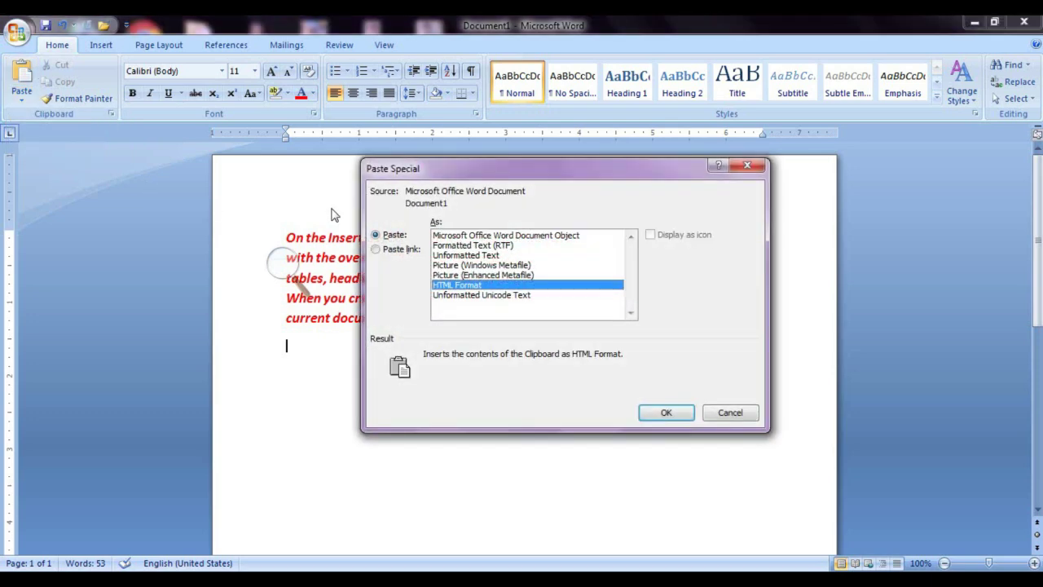
click(456, 246)
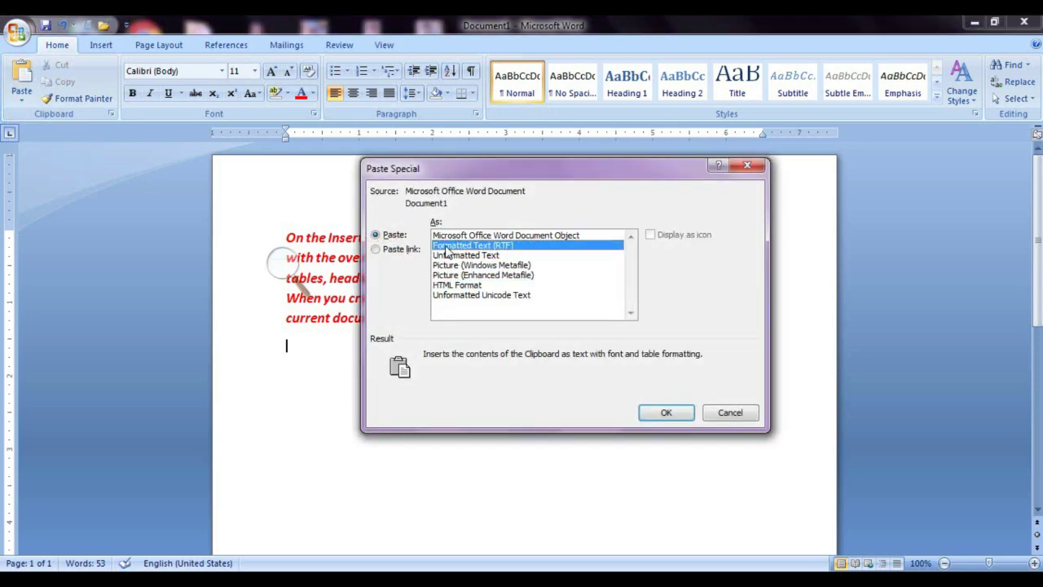
drag(487, 169, 613, 202)
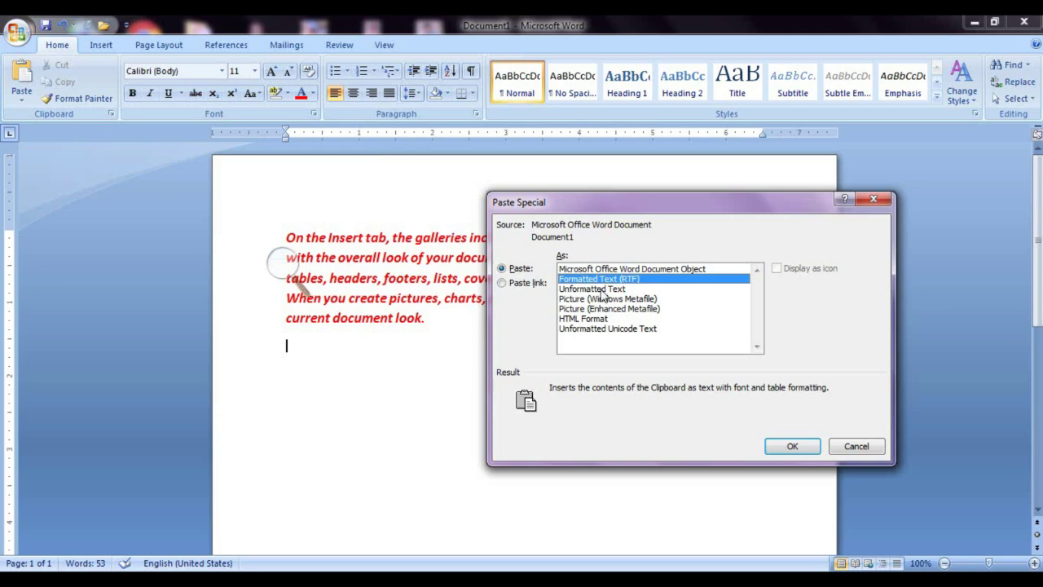
click(794, 446)
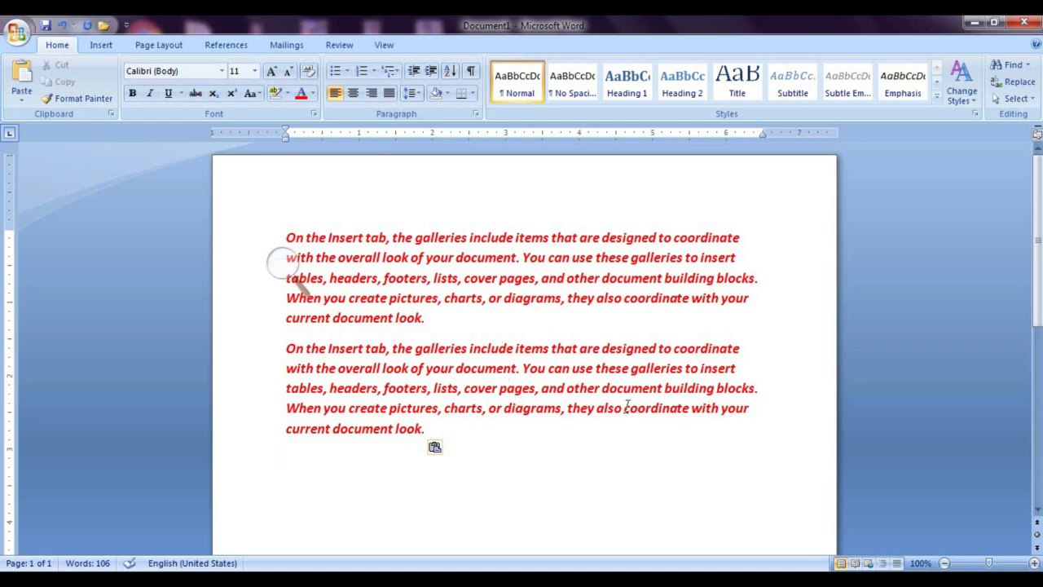
Undo the RTF paste and the paragraph's colour, size and italic formatting.
key(ctrl+z)
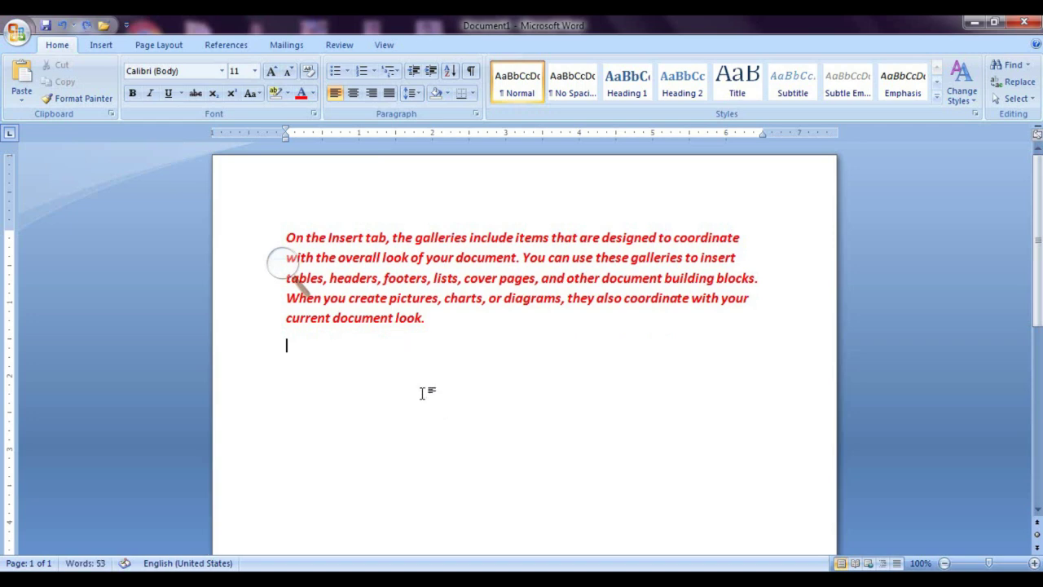
key(ctrl+a)
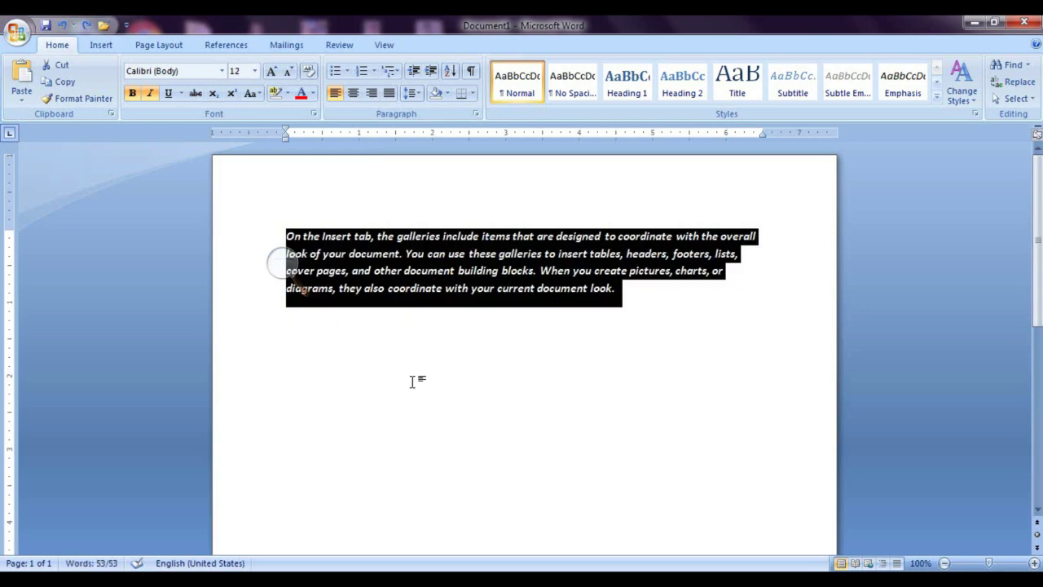
key(ctrl+z)
key(ctrl+z)
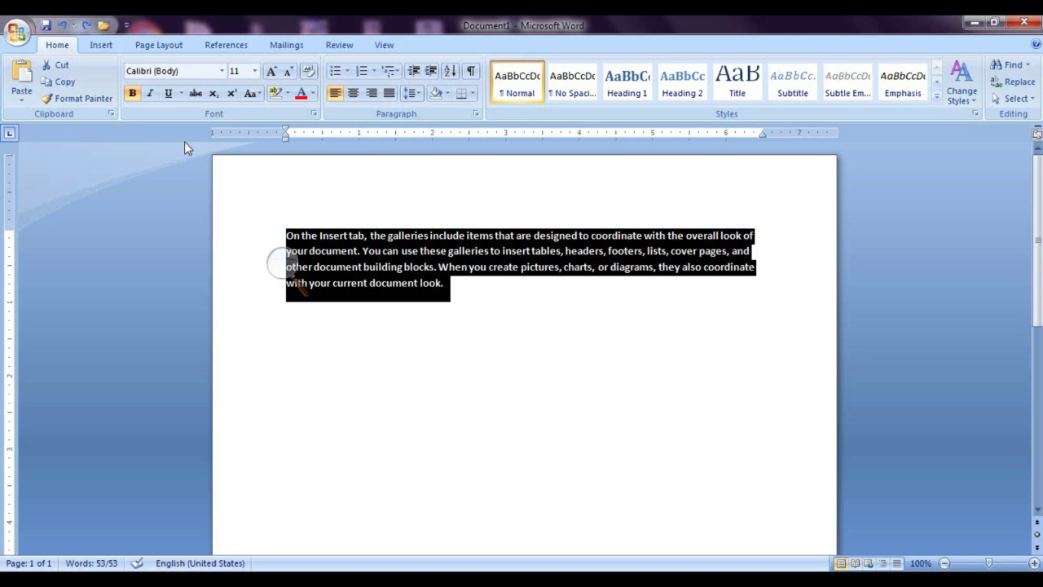
Open Paste Special to review the list of paste formats and close it without pasting.
click(21, 95)
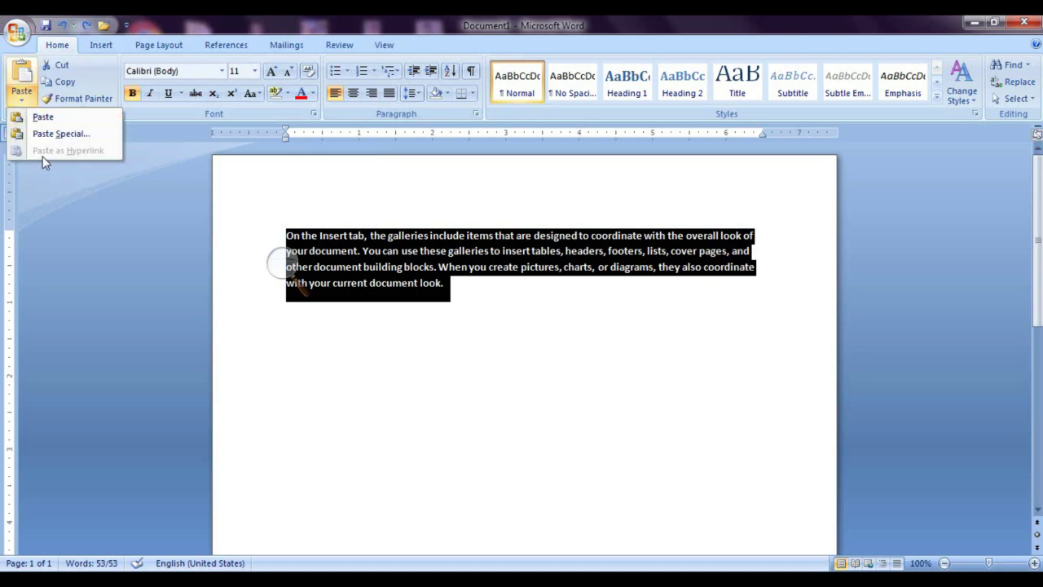
click(53, 137)
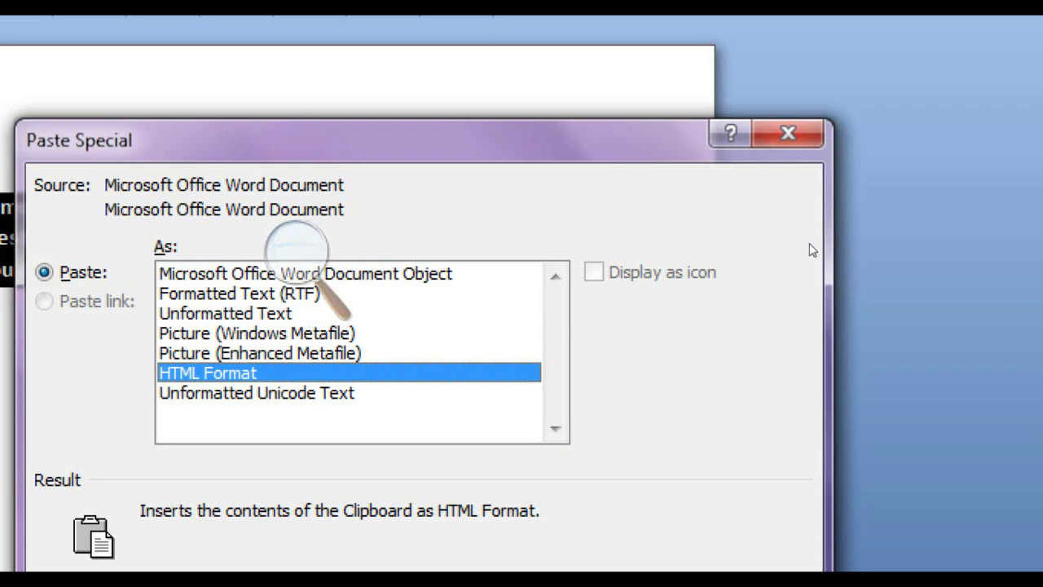
key(Return)
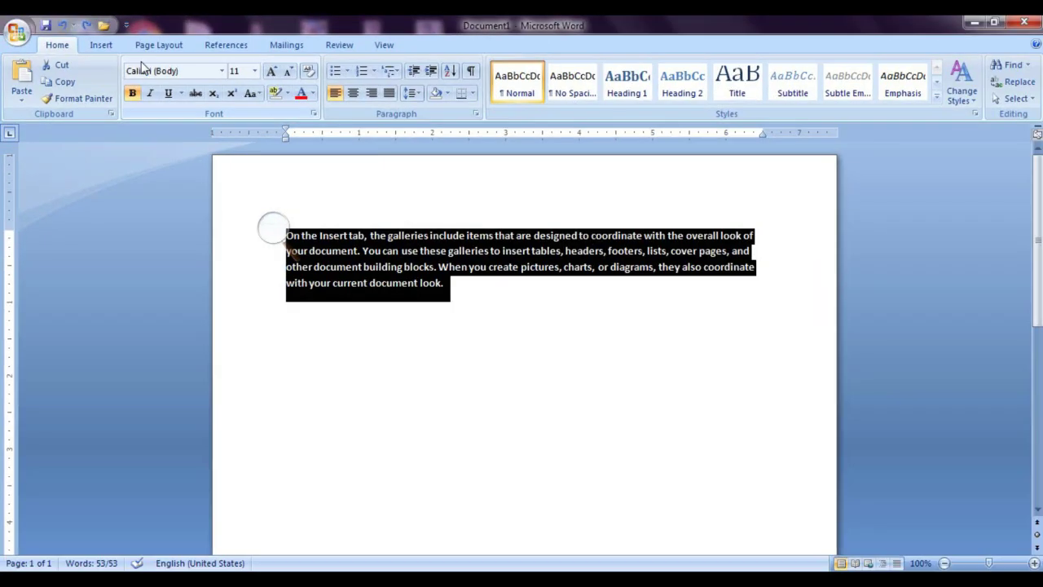
Format the selected paragraph as bold, italic, underlined, 12 pt red text.
click(151, 123)
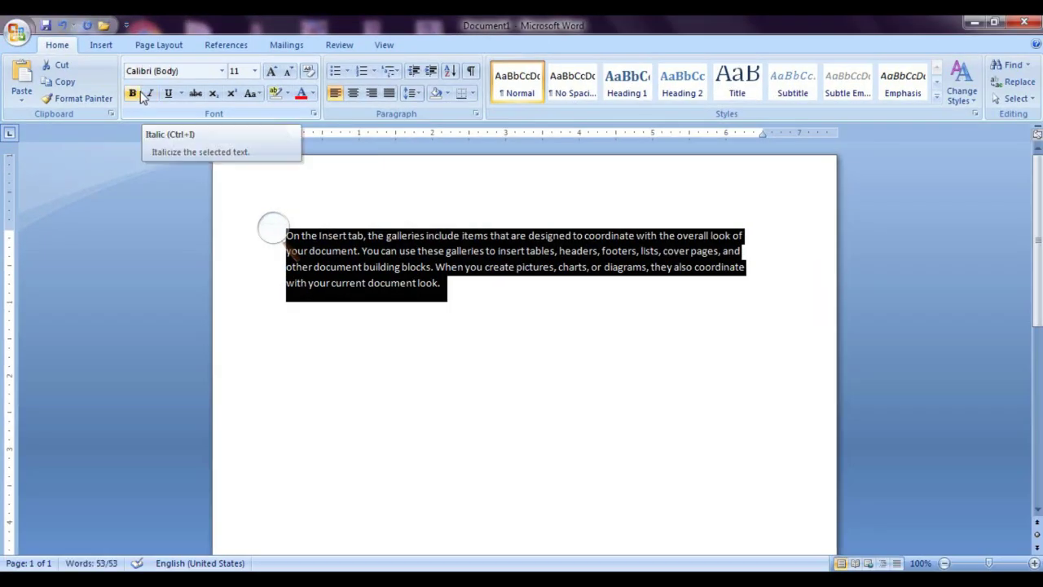
click(133, 93)
click(151, 93)
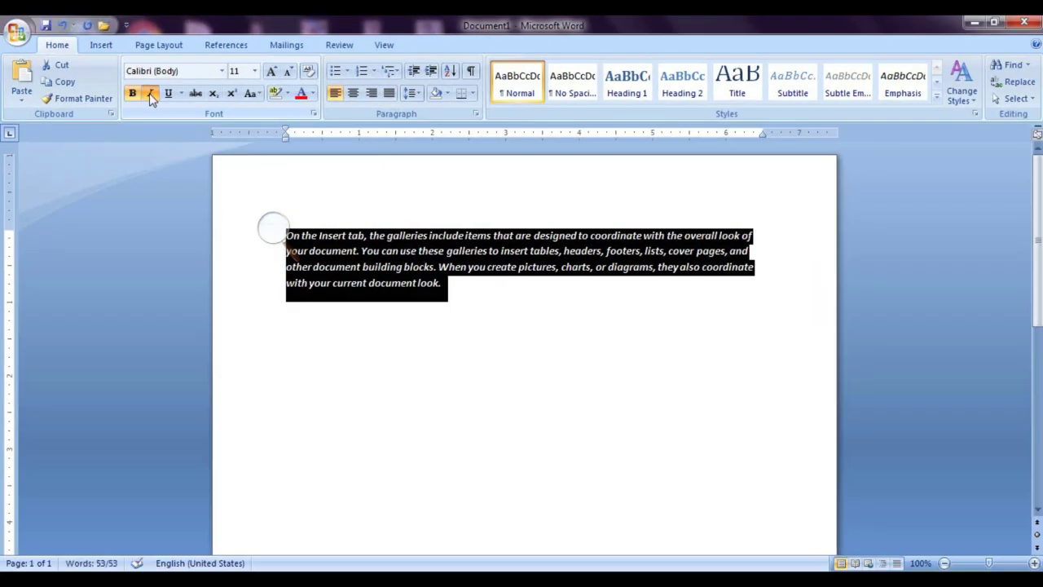
key(ctrl+bracketright)
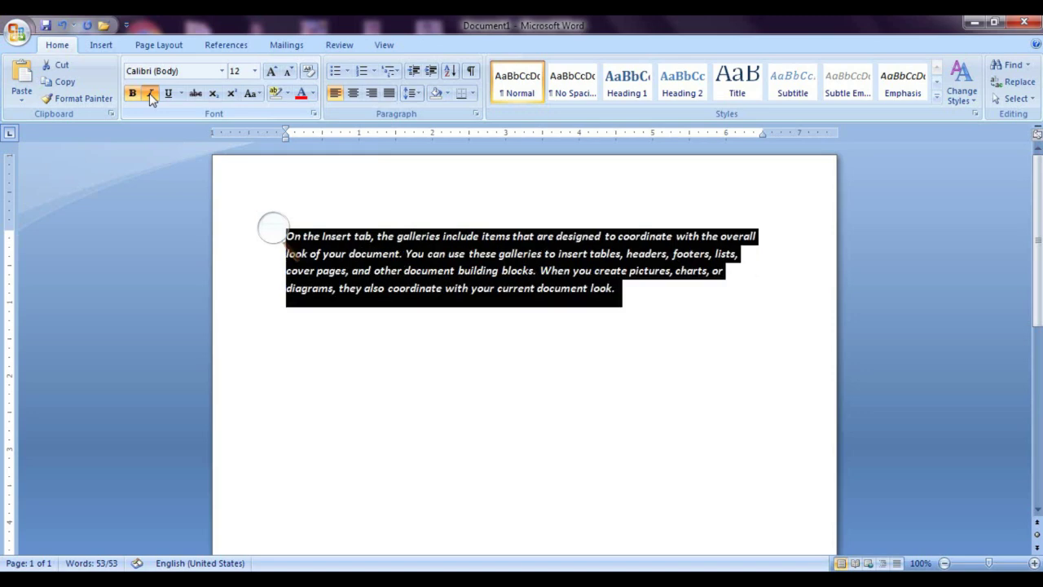
click(312, 93)
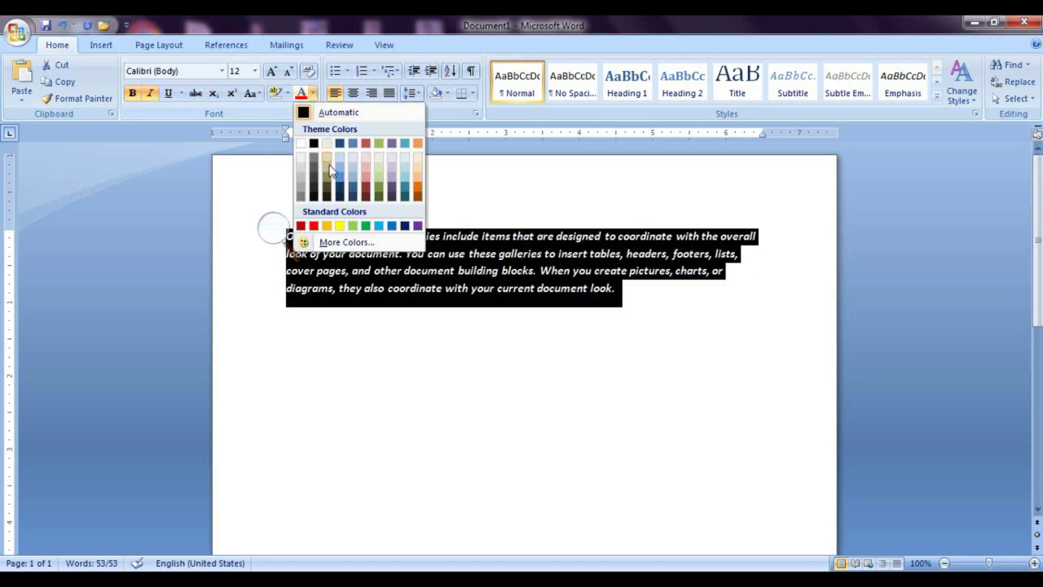
click(315, 225)
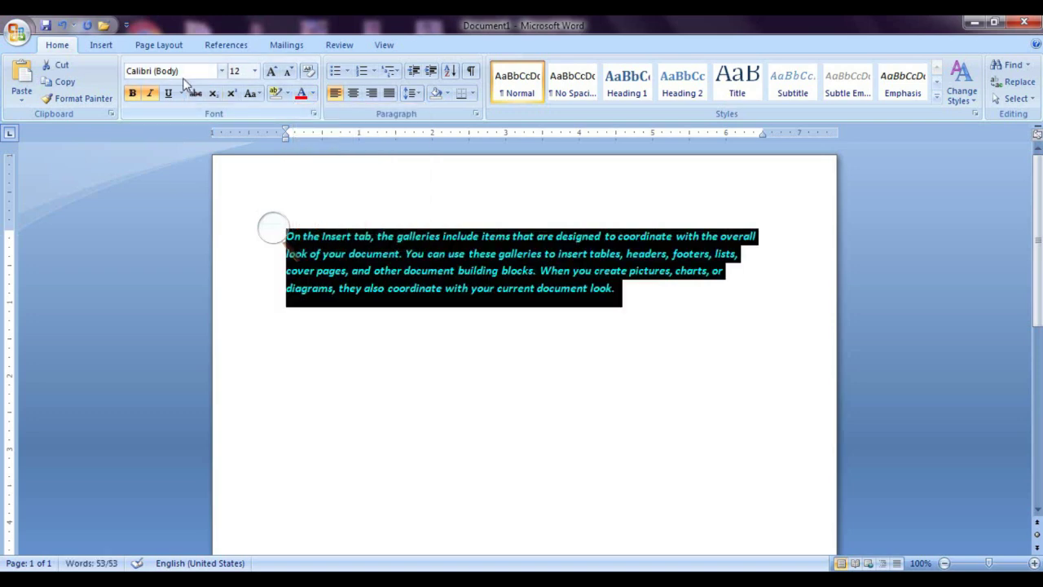
click(168, 92)
click(572, 333)
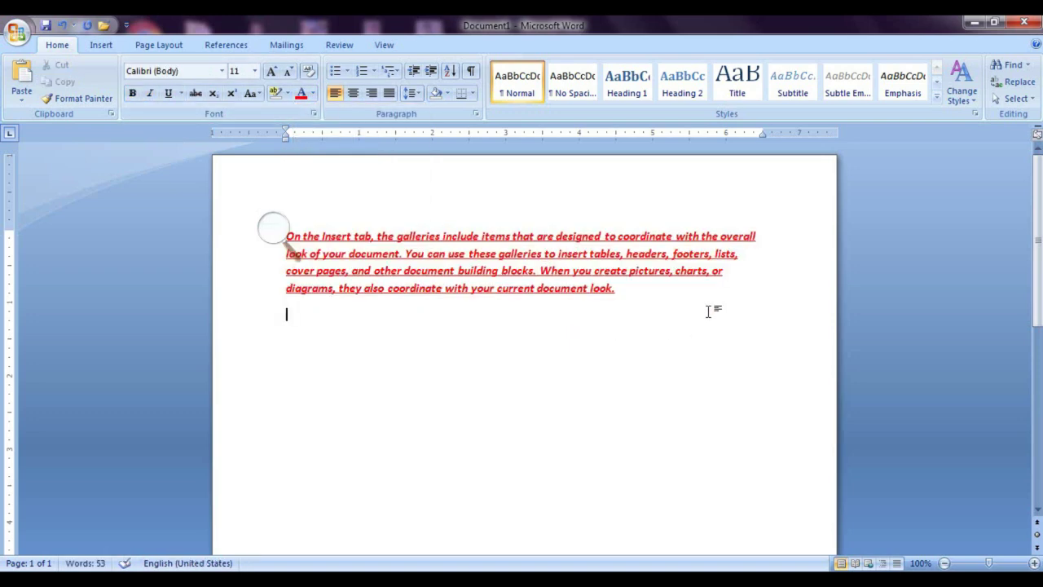
Move the Magnifier window off the text and copy the formatted paragraph.
click(284, 233)
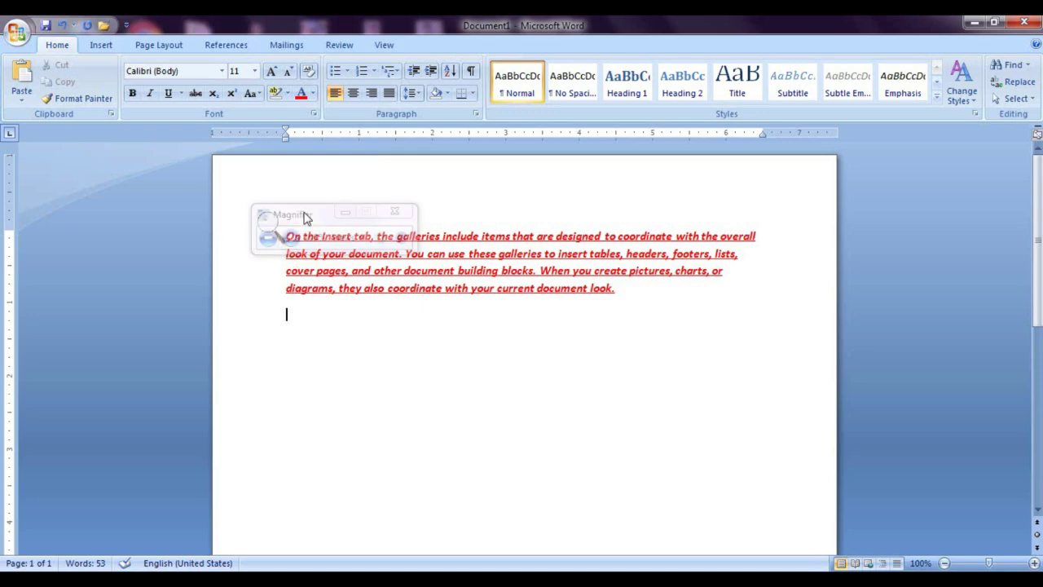
drag(308, 220, 851, 166)
drag(561, 275, 266, 240)
click(59, 84)
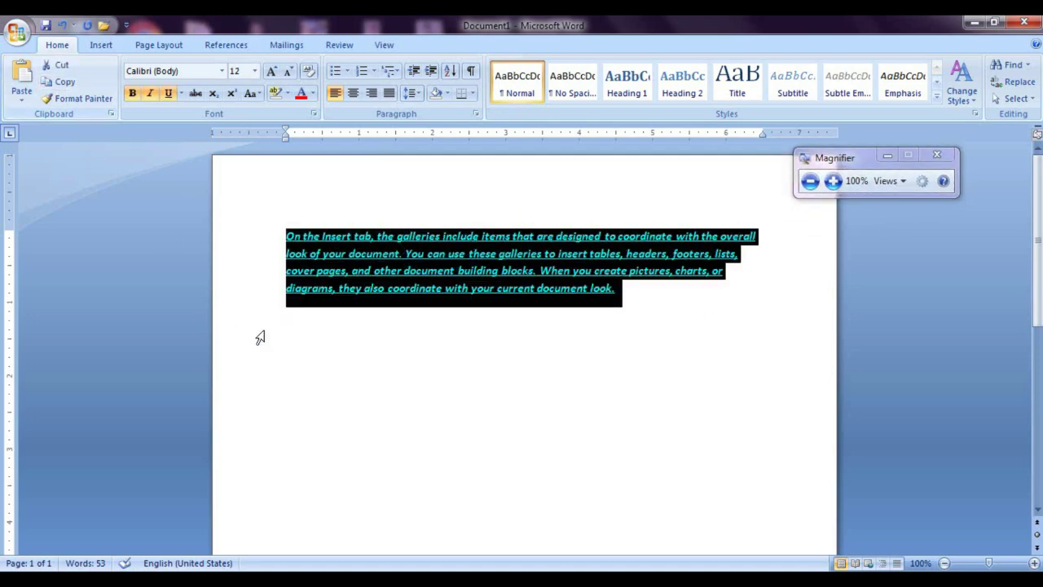
Use Paste Special to insert the copied paragraph on the line below as Unformatted Text.
click(305, 344)
click(21, 96)
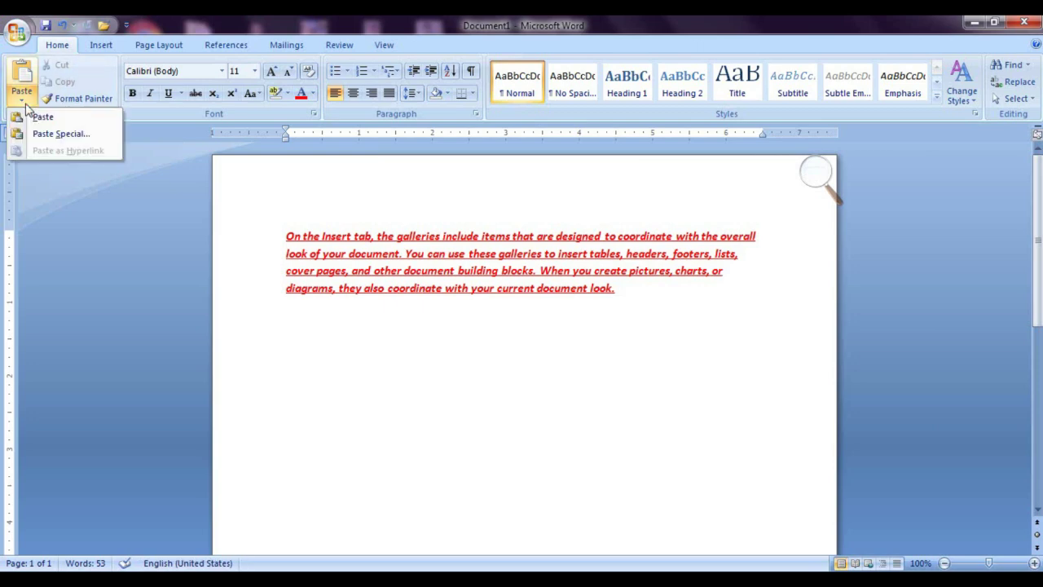
click(54, 135)
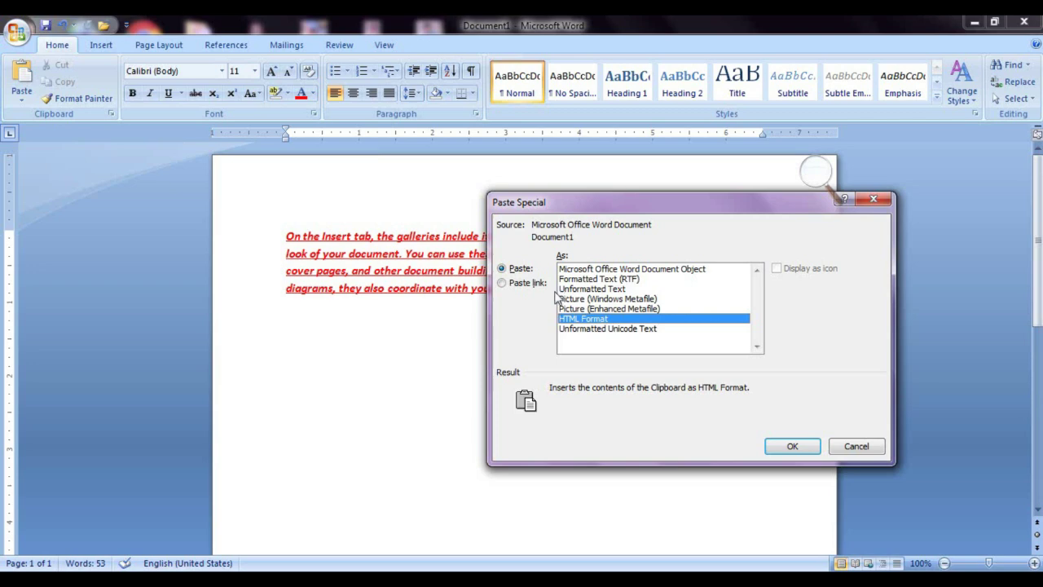
click(594, 289)
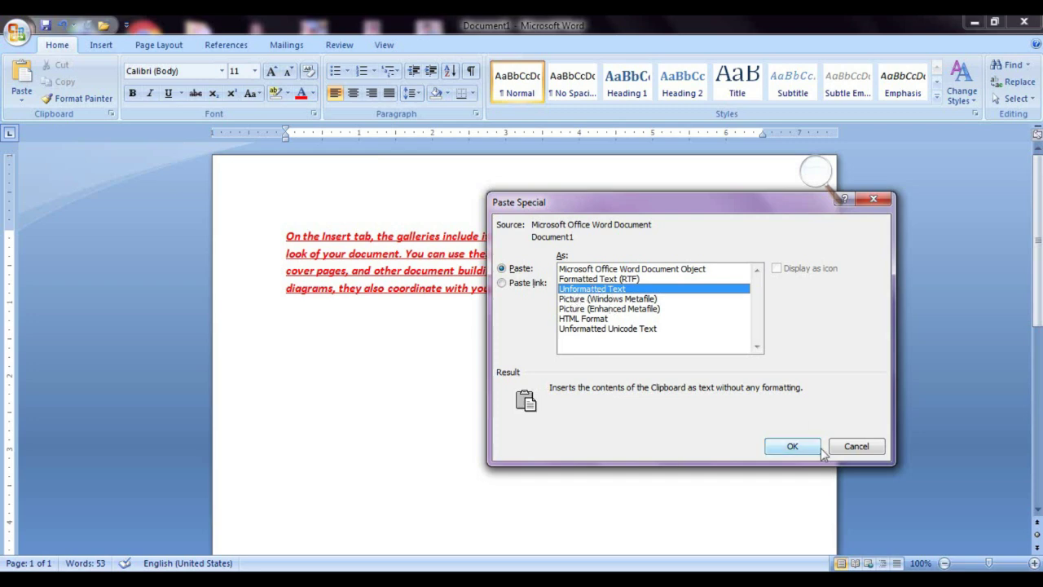
click(792, 446)
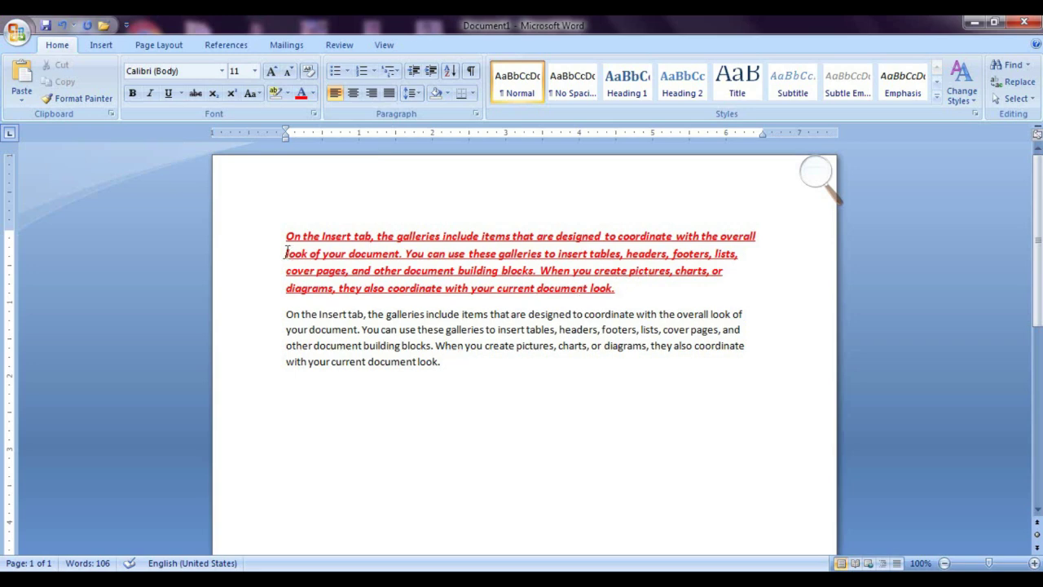
Undo the unformatted paste and all the formatting applied to the original paragraph.
key(ctrl+z)
key(ctrl+z)
key(ctrl+z)
key(ctrl+z)
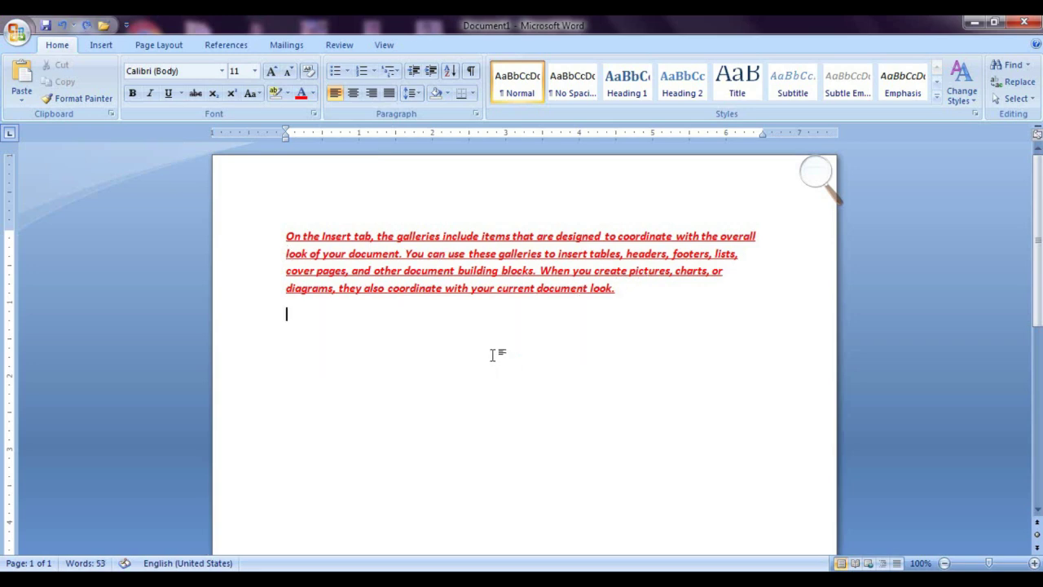
key(ctrl+z)
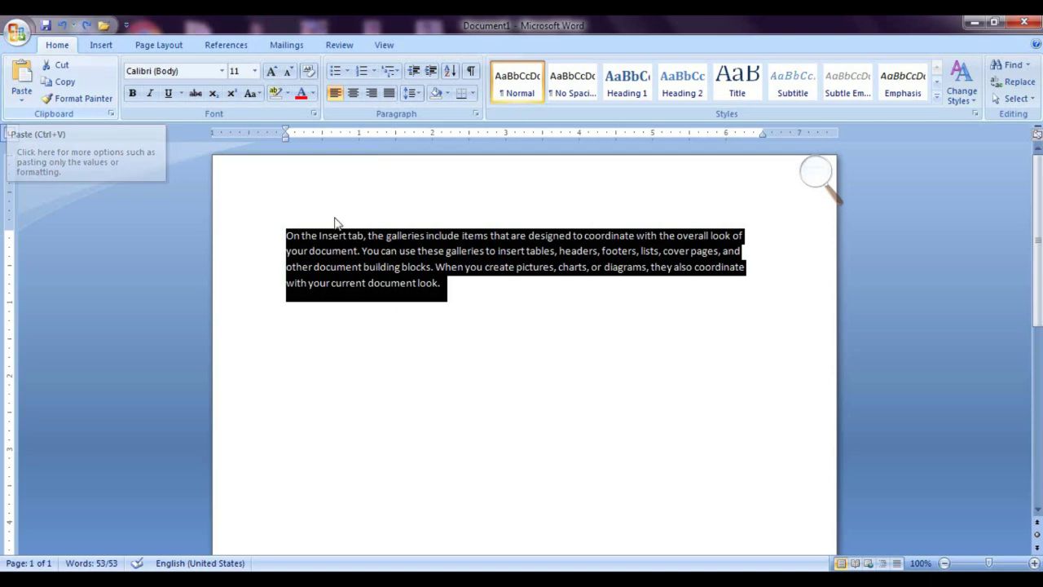
Copy the paragraph and use Paste Special to insert it on the line below as Picture (Windows Metafile).
click(78, 98)
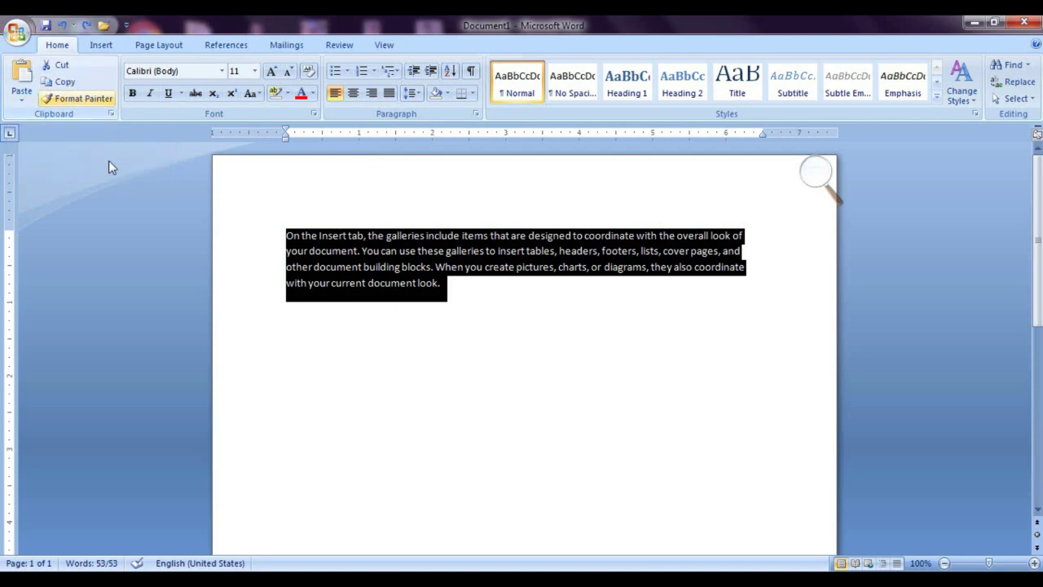
click(303, 341)
click(21, 96)
click(57, 138)
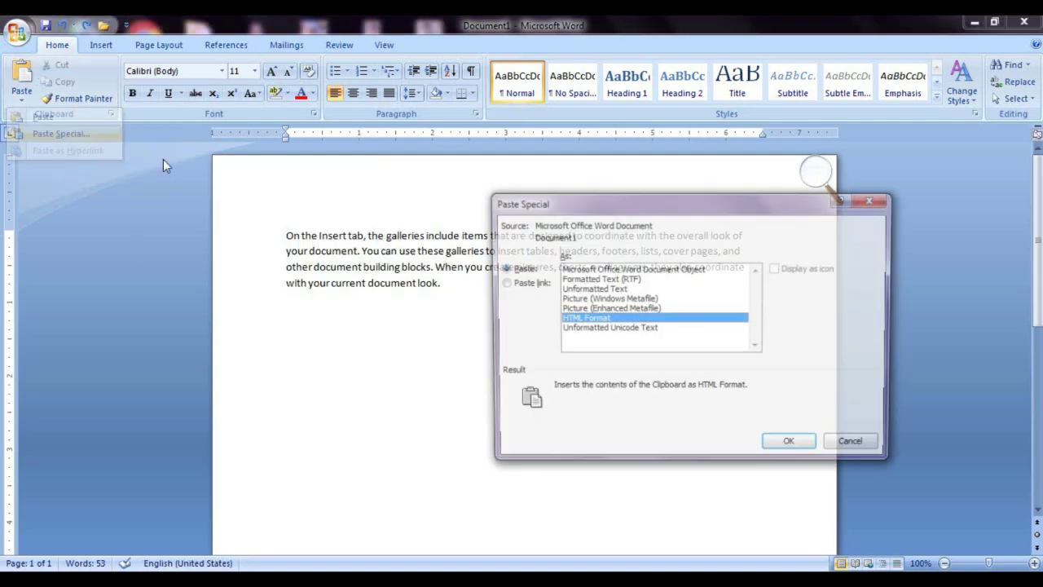
drag(640, 210, 522, 169)
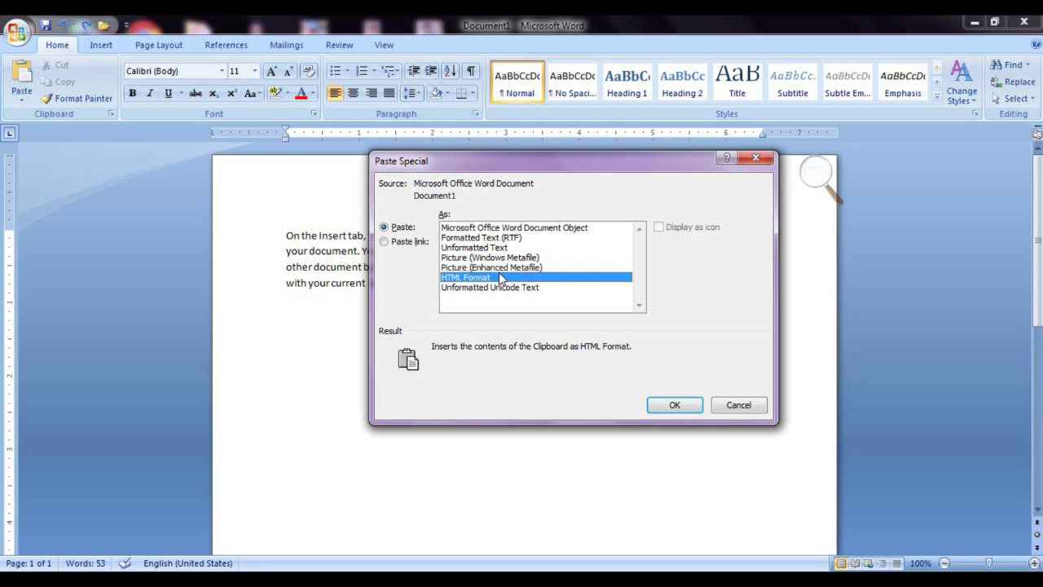
click(485, 258)
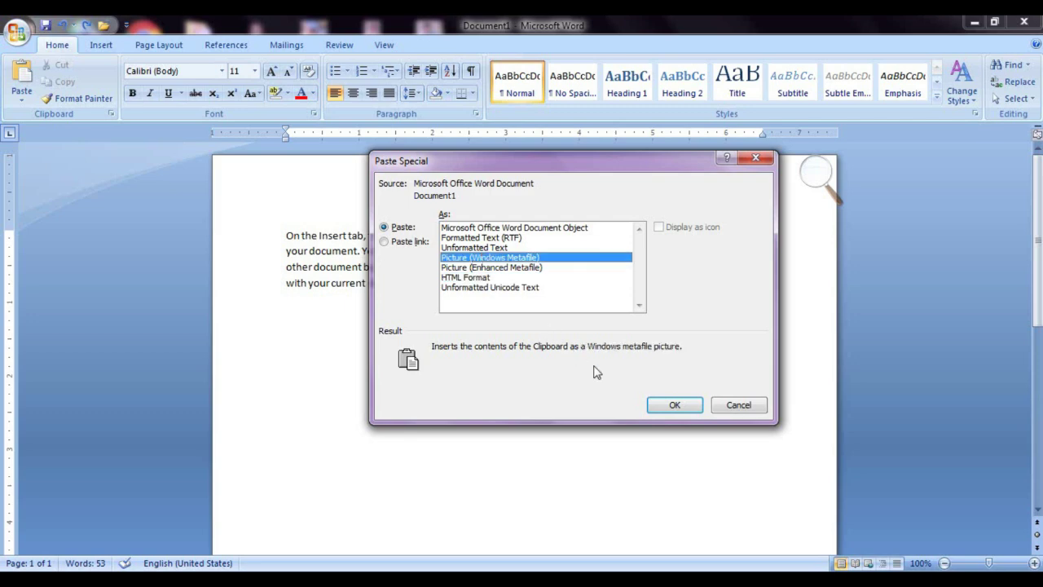
click(675, 405)
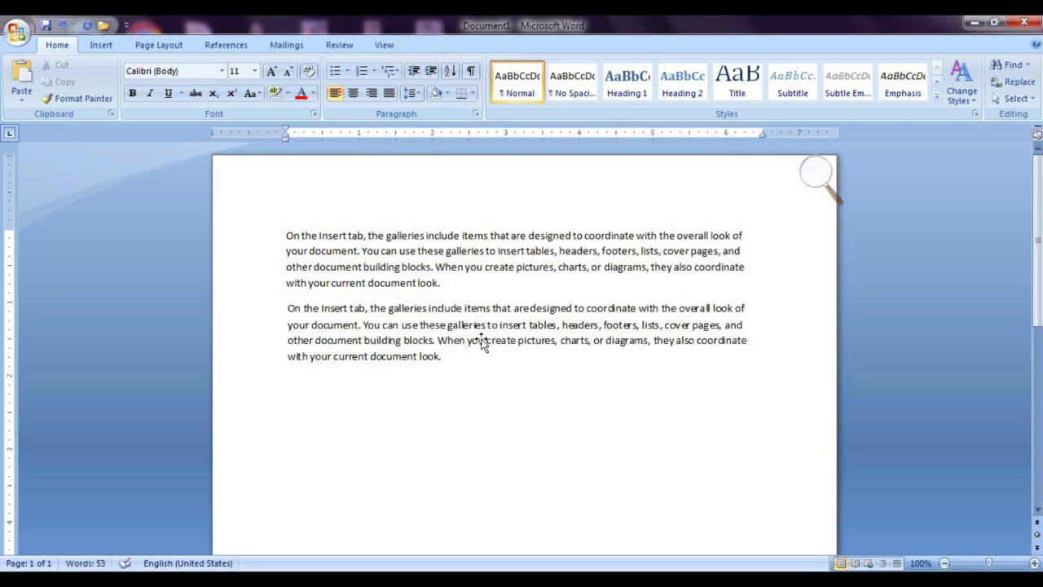
Set the text wrapping of the pasted Windows Metafile picture to Square.
click(507, 329)
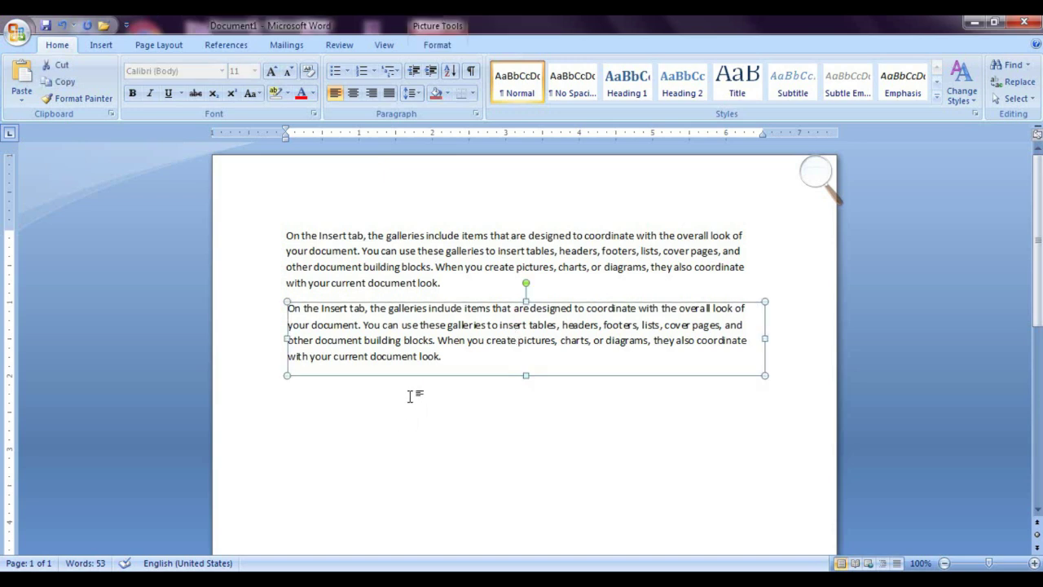
mouse_move(526, 342)
mouse_down()
mouse_move(530, 365)
mouse_move(526, 357)
mouse_up()
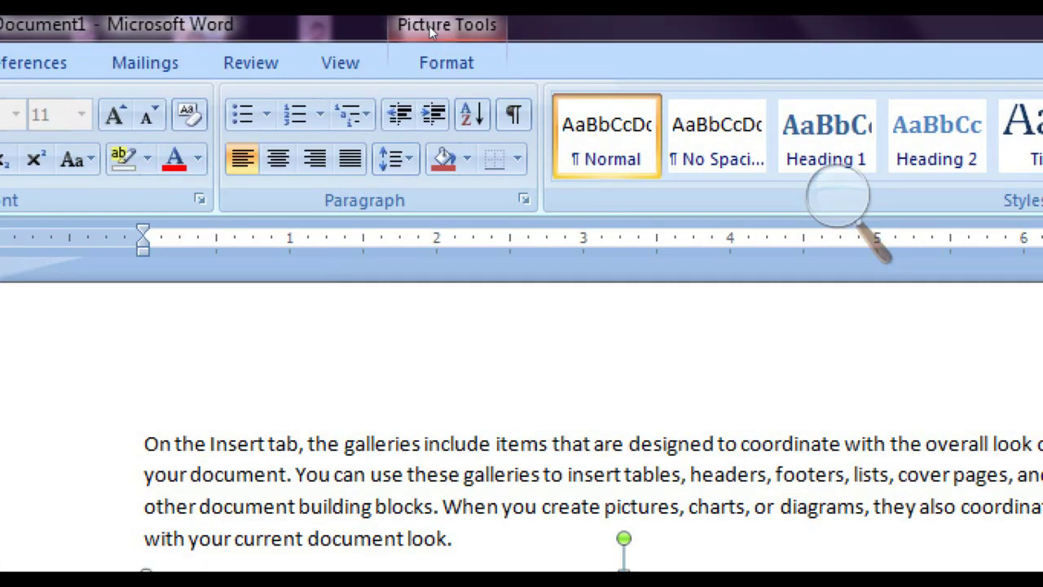
click(448, 59)
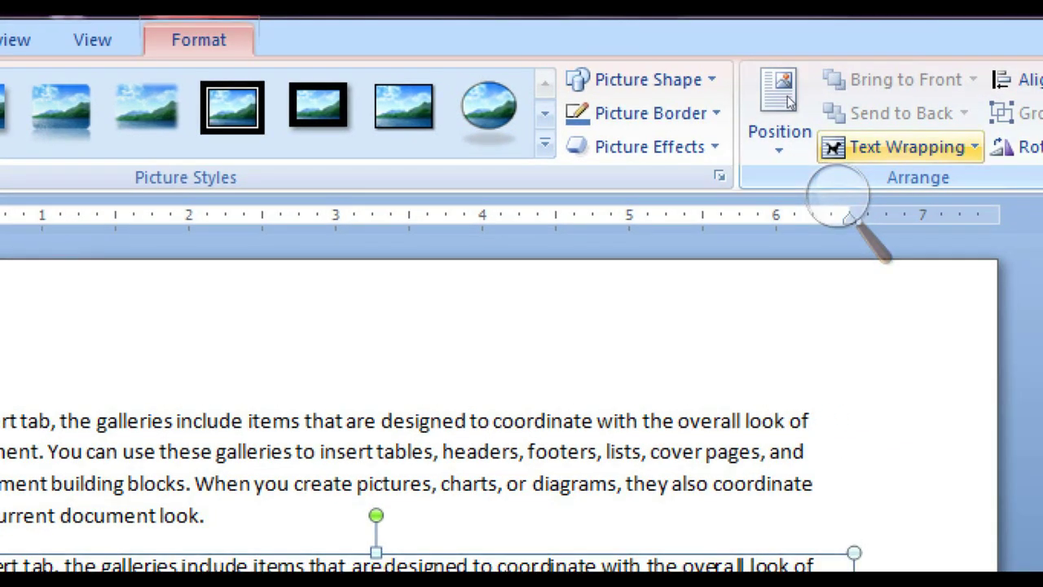
click(833, 147)
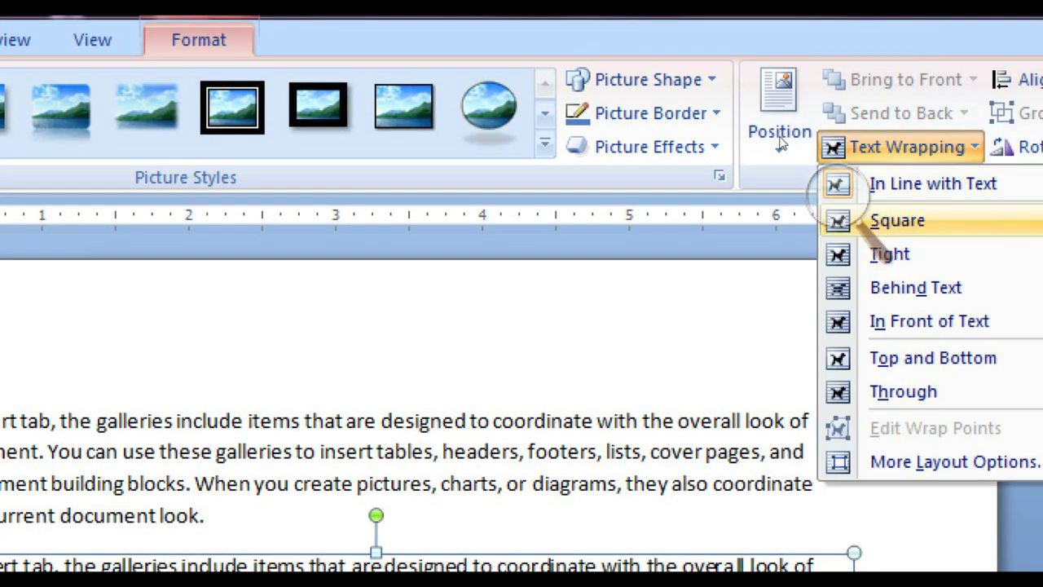
click(843, 215)
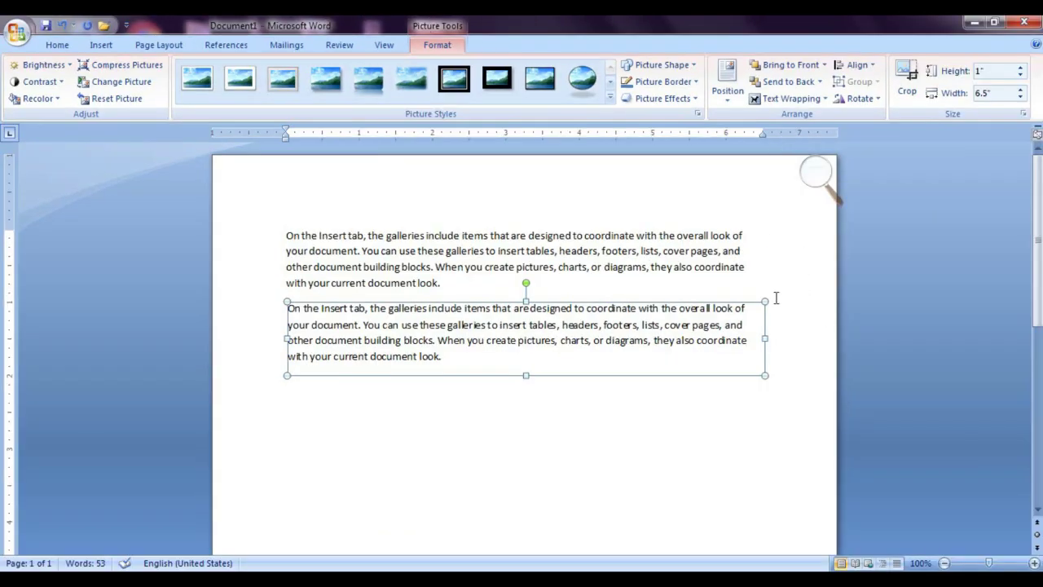
Shrink and reposition the Windows Metafile picture at about 4.68 inches wide by 0.72 inch high, and delete it.
drag(765, 302, 628, 349)
drag(391, 366, 496, 379)
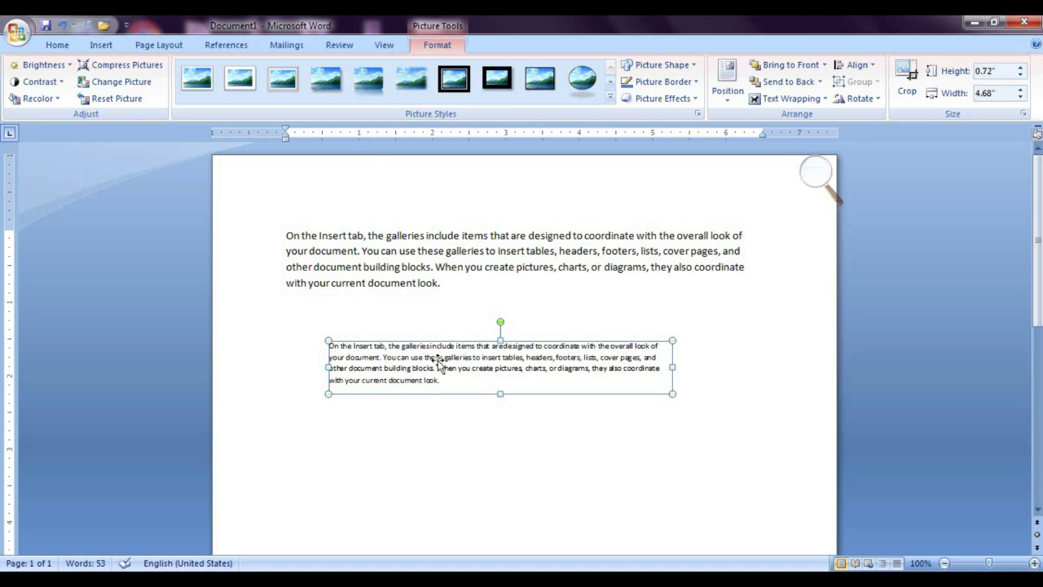
key(Delete)
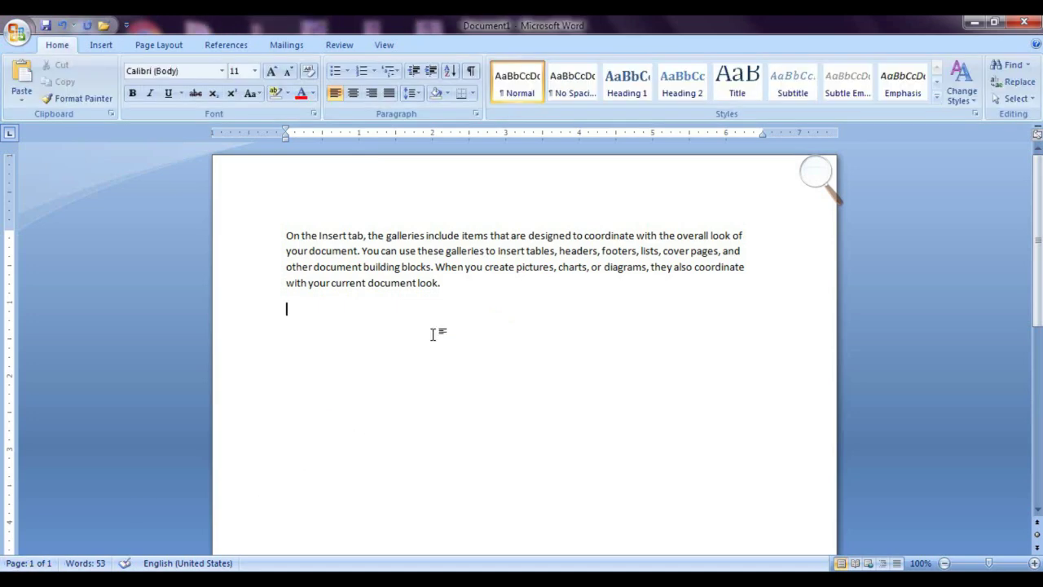
Copy the paragraph and use Paste Special to insert it on the line below as Picture (Enhanced Metafile).
drag(444, 293, 181, 244)
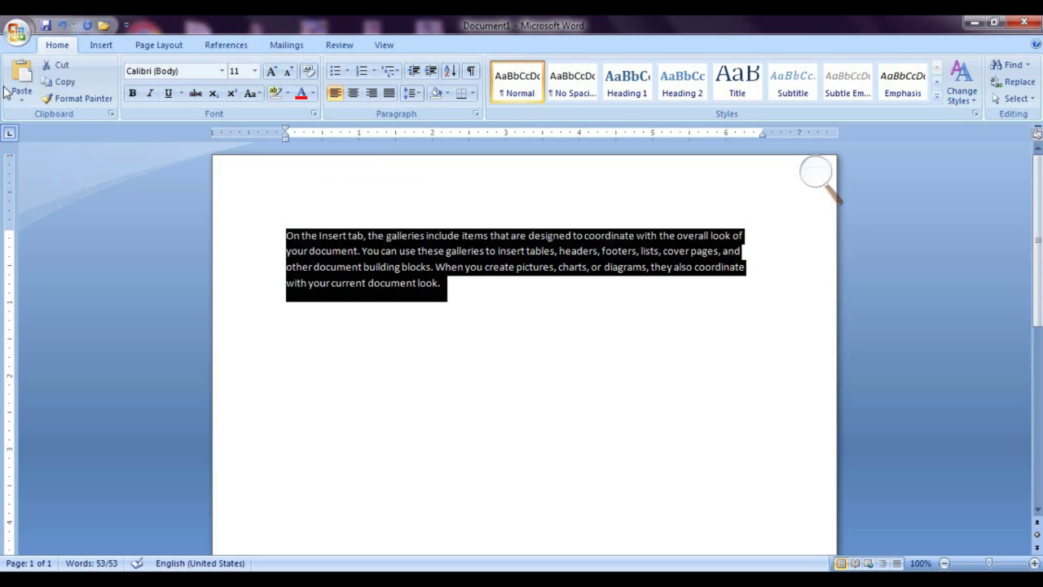
click(78, 97)
click(302, 341)
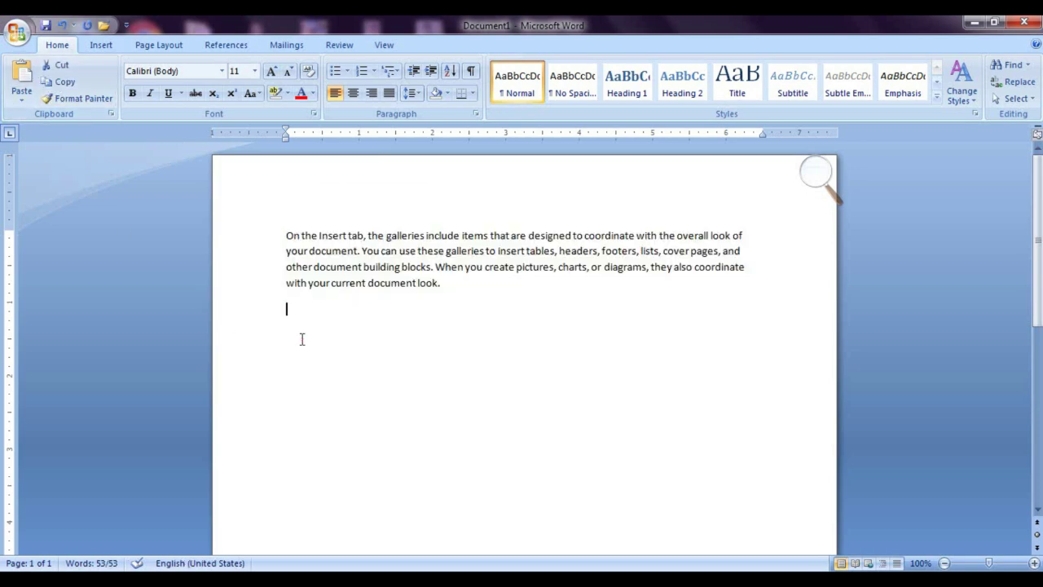
click(21, 100)
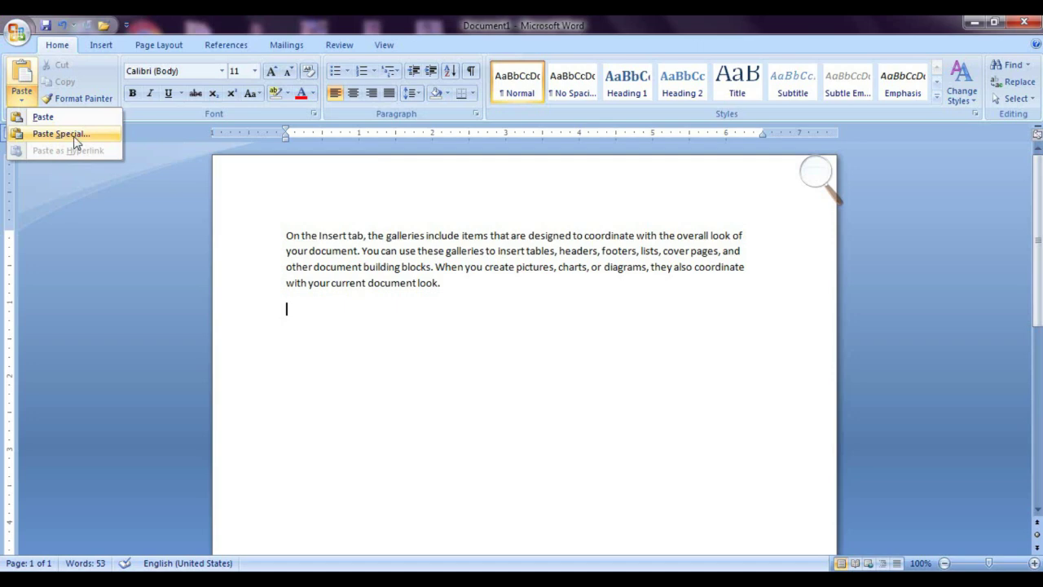
click(72, 135)
click(470, 268)
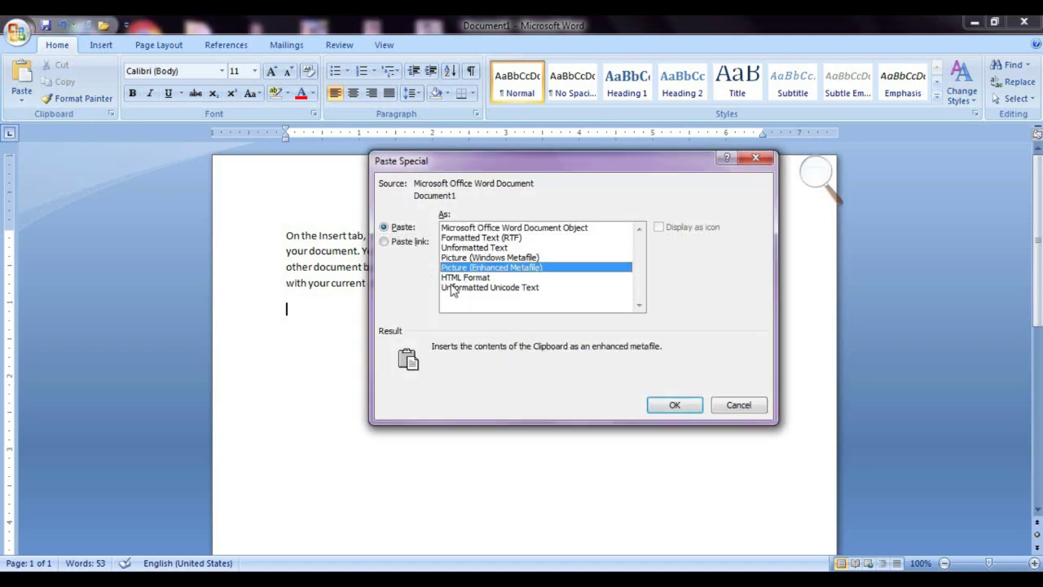
click(675, 405)
Shrink the pasted Enhanced Metafile picture to about 5.18 inches wide and set its text wrapping to Square.
click(444, 316)
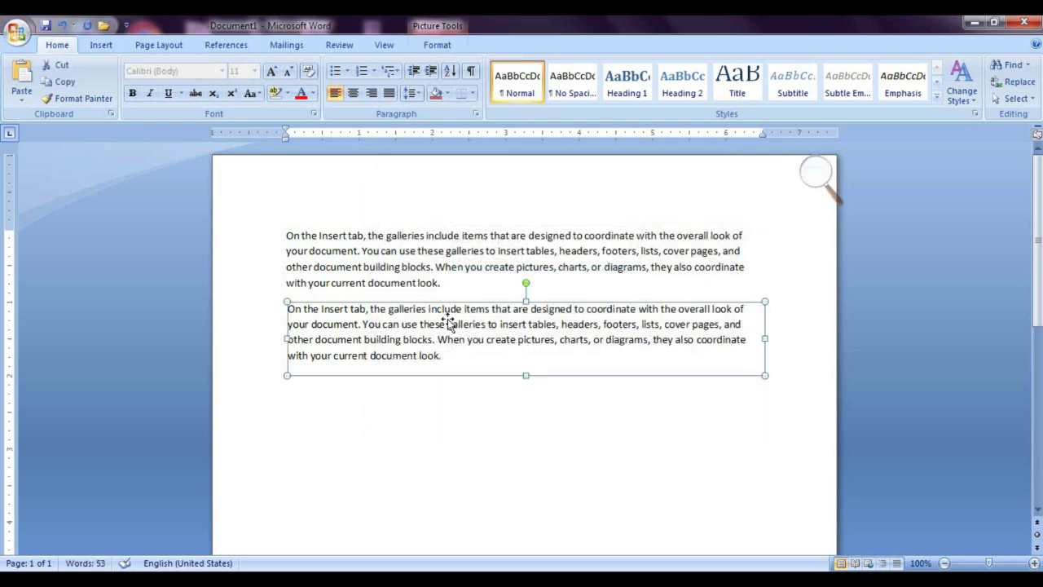
drag(444, 317, 471, 368)
drag(765, 301, 680, 354)
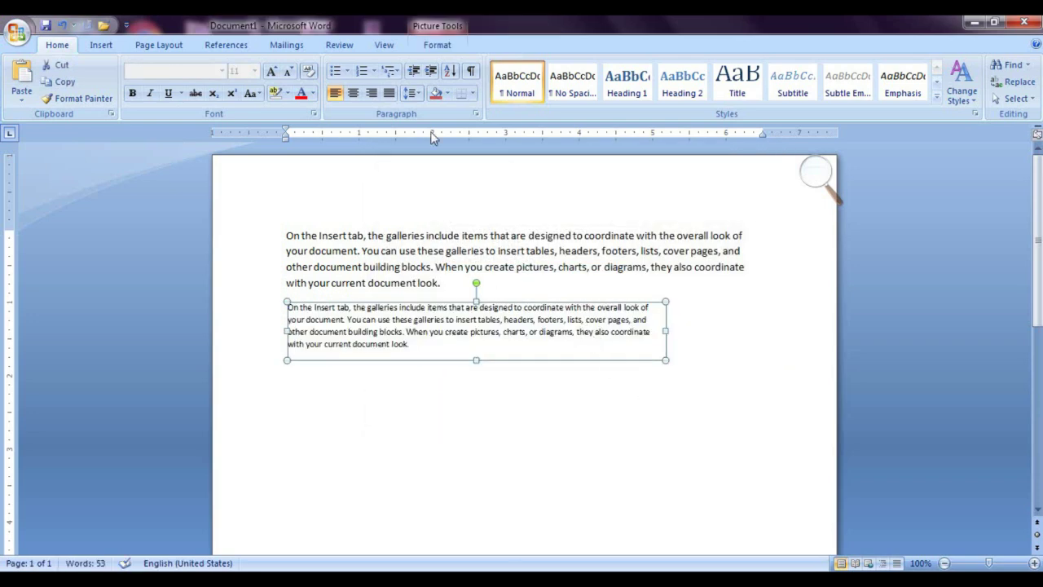
click(445, 50)
click(791, 98)
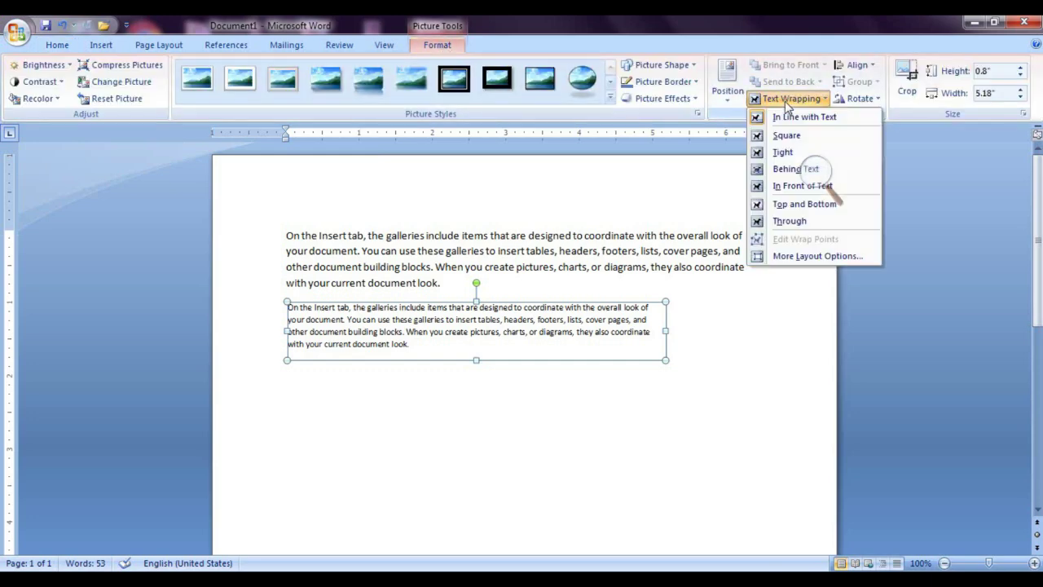
click(786, 136)
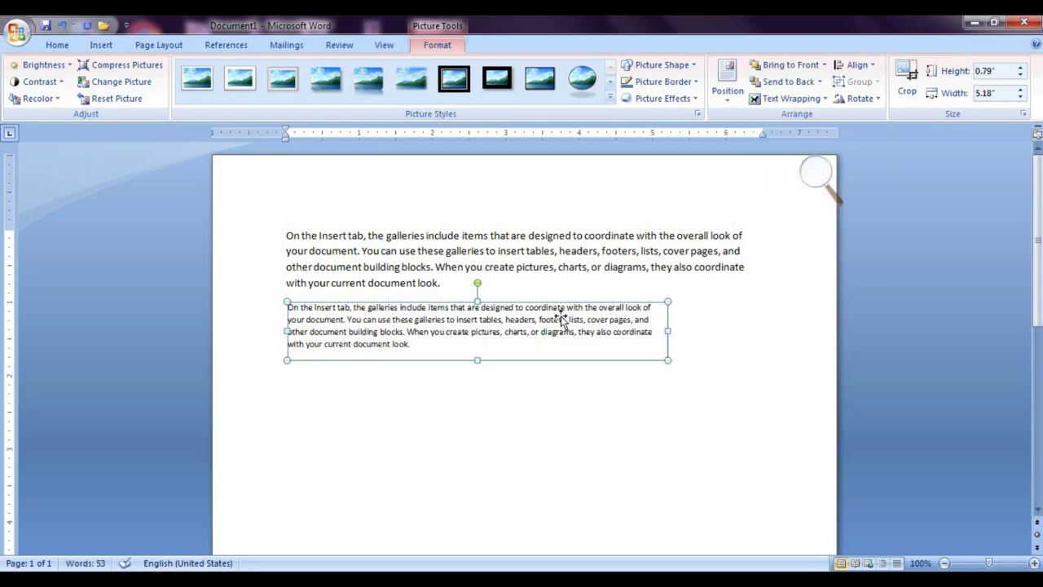
Move the Enhanced Metafile picture farther below the paragraph and delete it.
drag(541, 319, 560, 399)
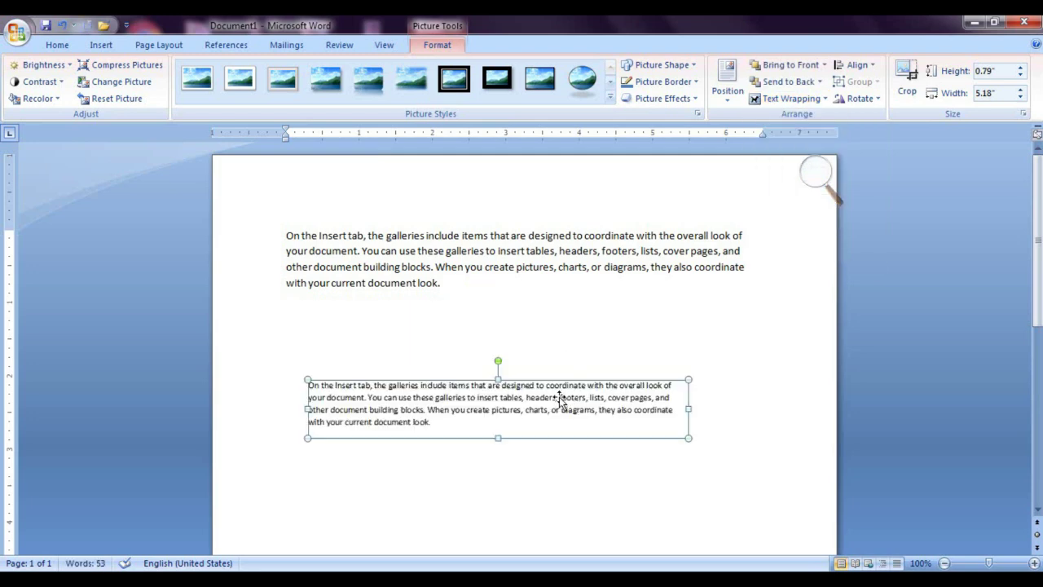
key(Delete)
Copy the paragraph and use Paste Special to insert it on the line below in HTML Format.
drag(465, 300, 256, 240)
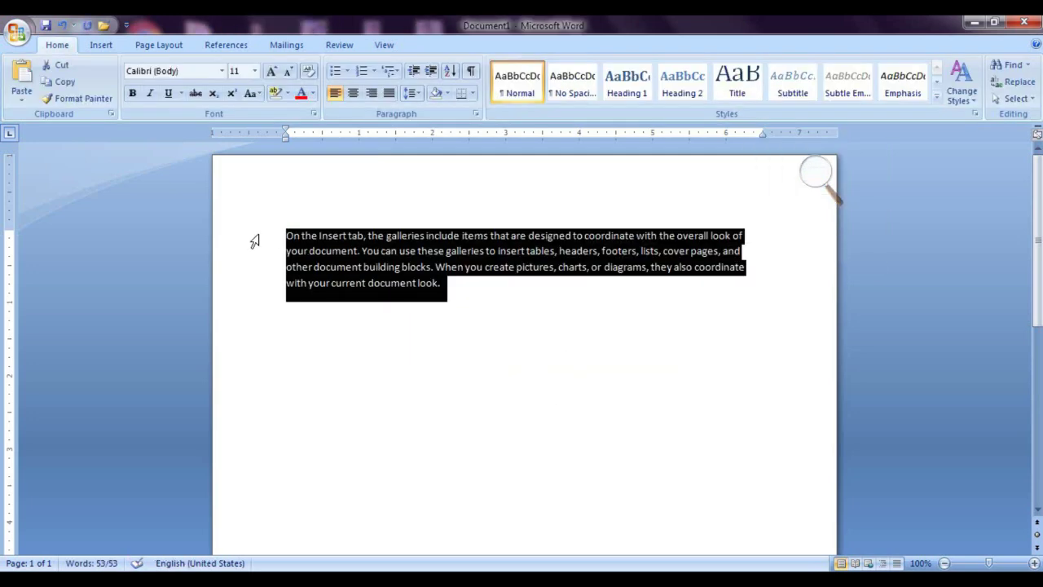
click(66, 83)
click(291, 343)
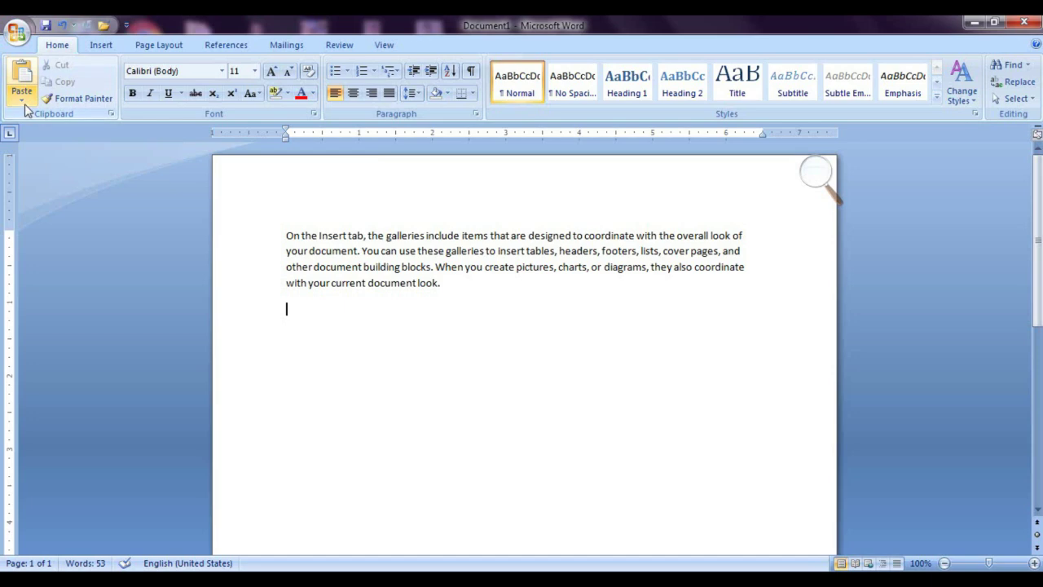
click(23, 98)
click(58, 133)
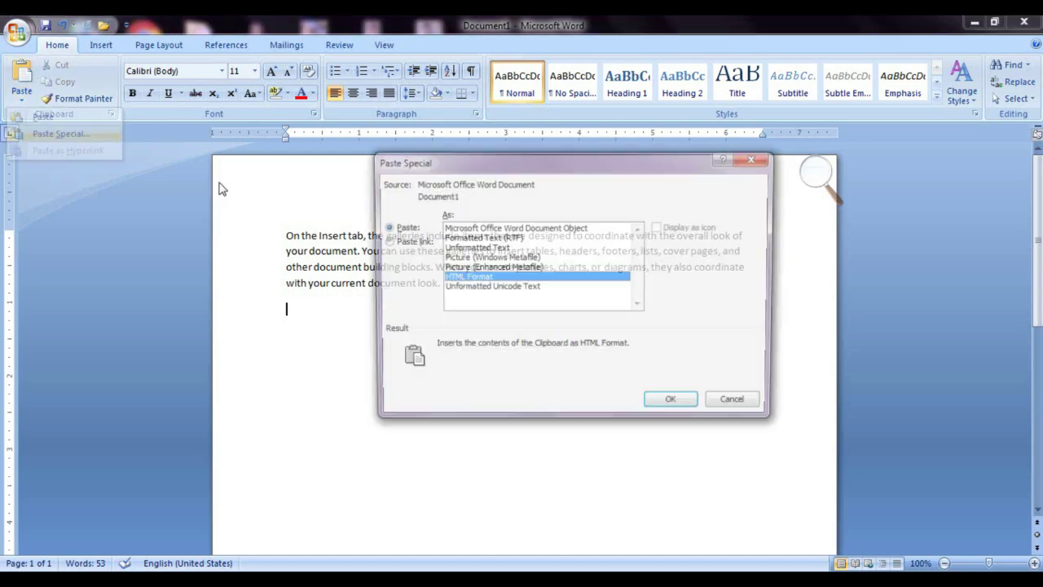
click(670, 408)
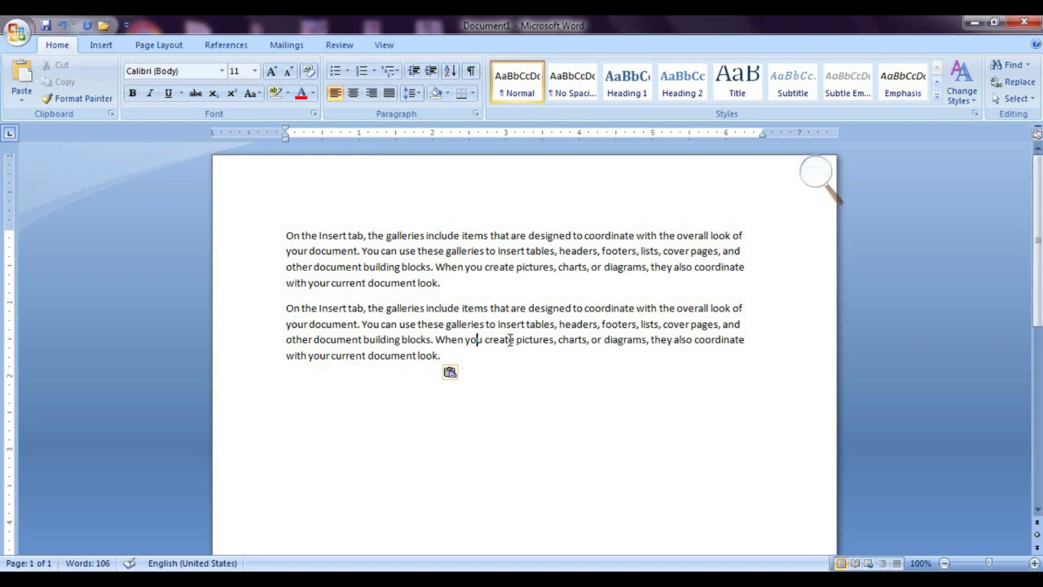
Append "gfhnjgfh" to the end of the pasted paragraph, and undo both that text and the HTML paste.
double_click(519, 341)
click(423, 357)
click(469, 356)
text(gfhnjgfh)
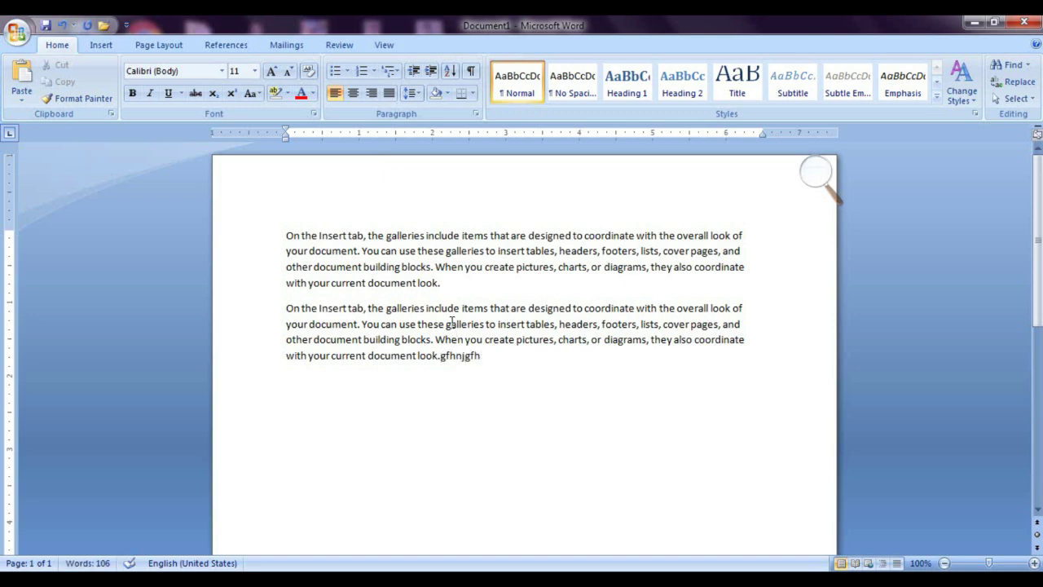
key(ctrl+z)
key(ctrl+z)
Copy the paragraph, insert it on the line below as Unformatted Unicode Text with Paste Special, and undo the paste.
mouse_move(506, 307)
mouse_down()
mouse_move(315, 265)
mouse_move(256, 236)
mouse_up()
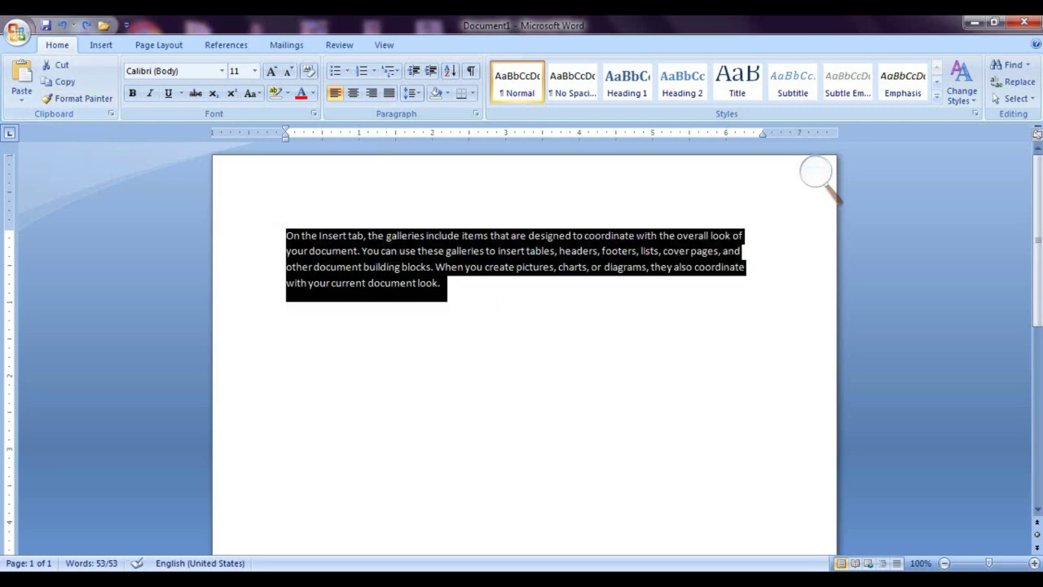
click(68, 84)
click(307, 344)
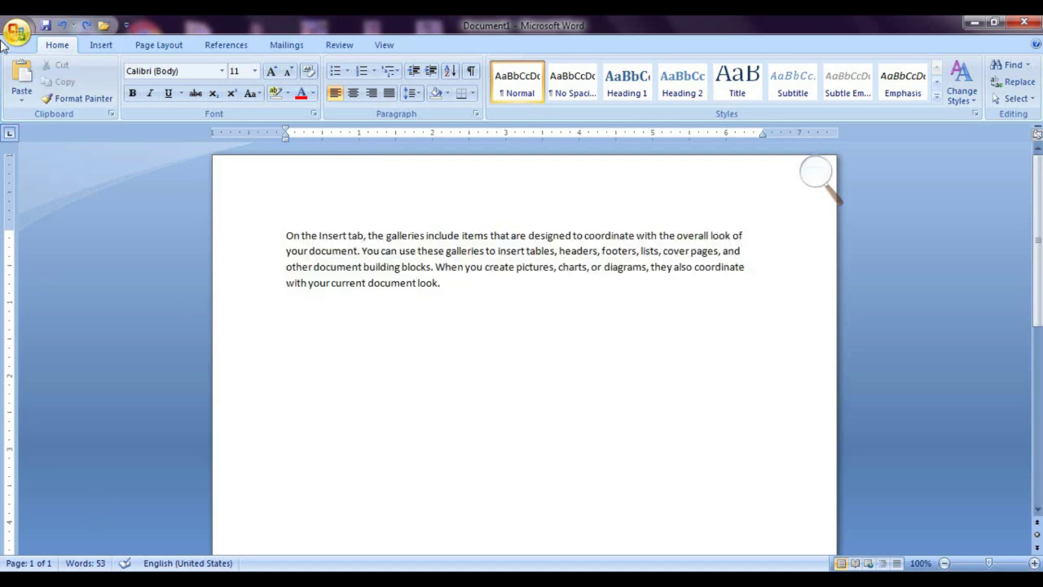
click(25, 101)
click(61, 134)
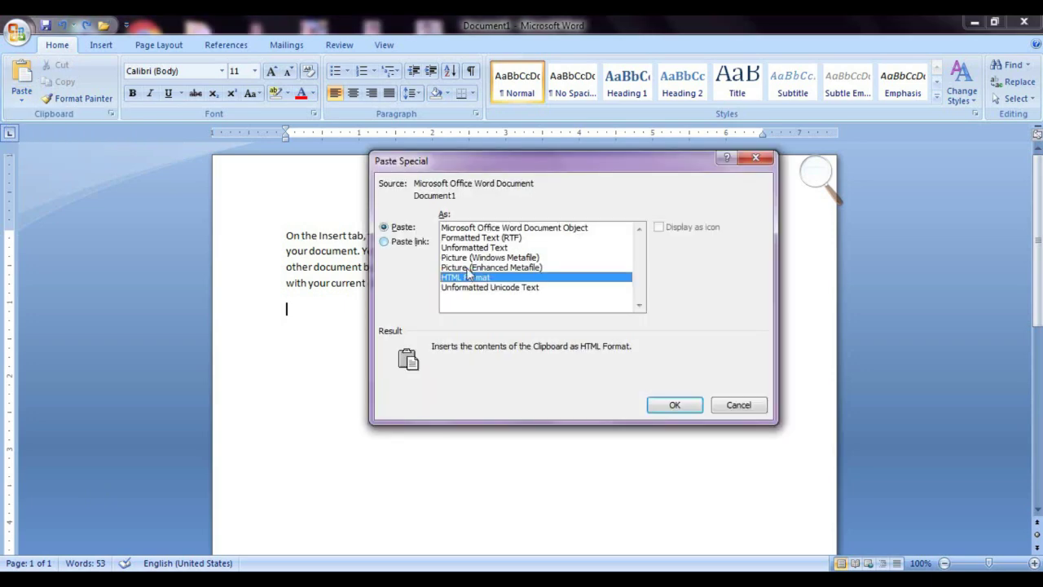
click(493, 288)
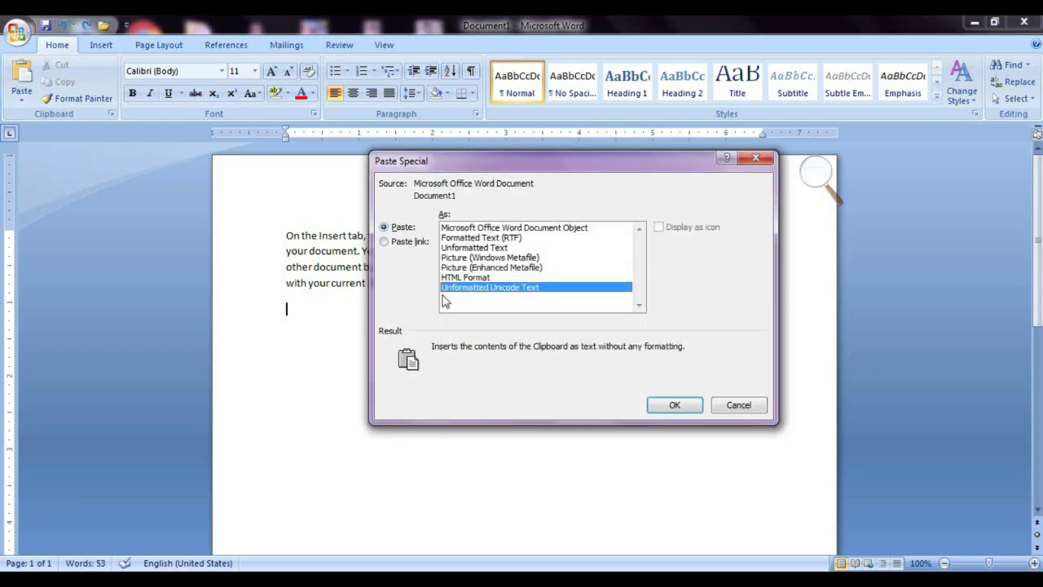
click(675, 405)
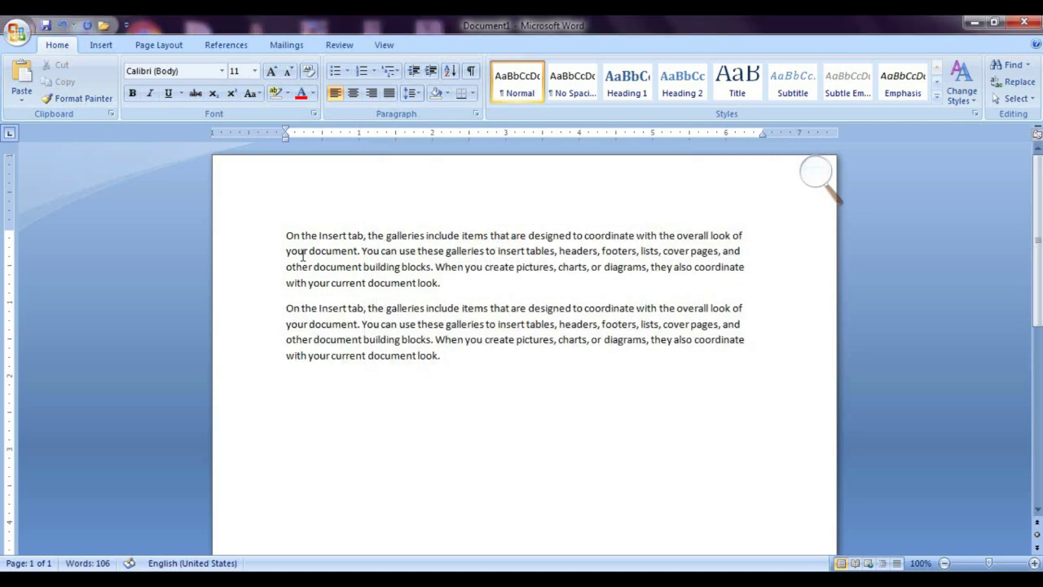
key(ctrl+z)
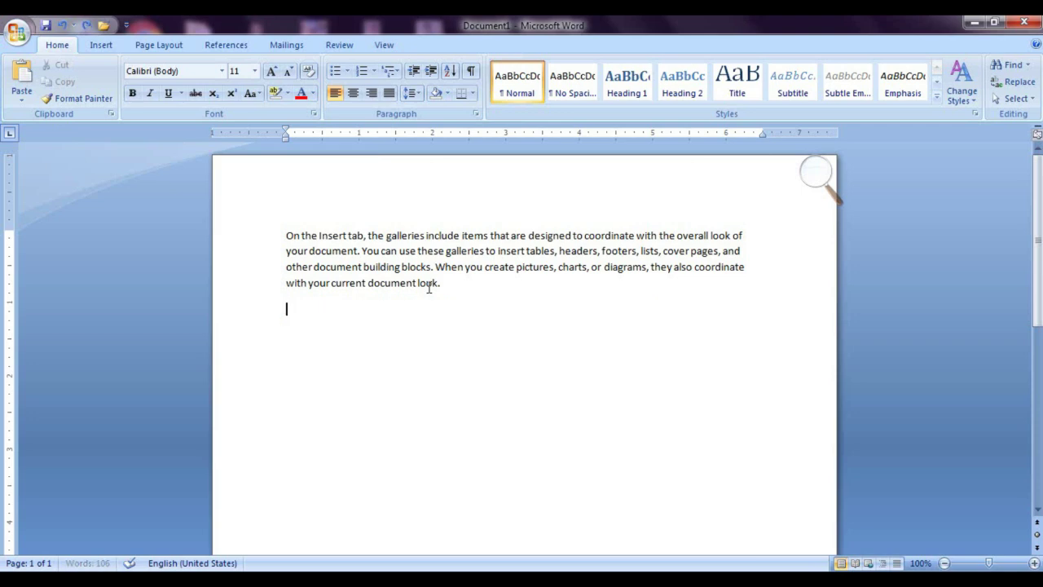
Examine the Paste and Paste link options in Paste Special and close the dialog without pasting.
click(21, 96)
click(62, 135)
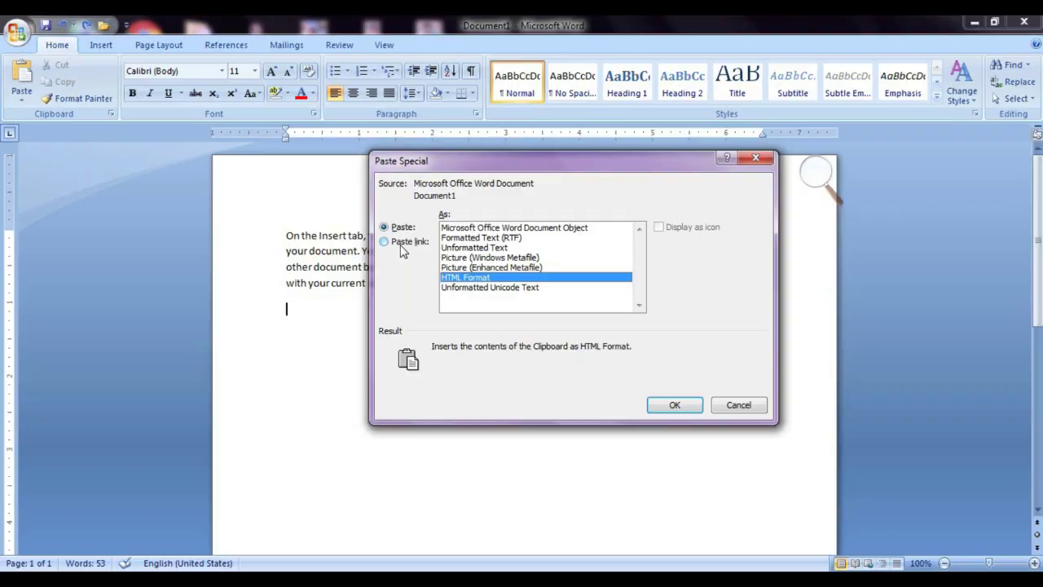
click(743, 406)
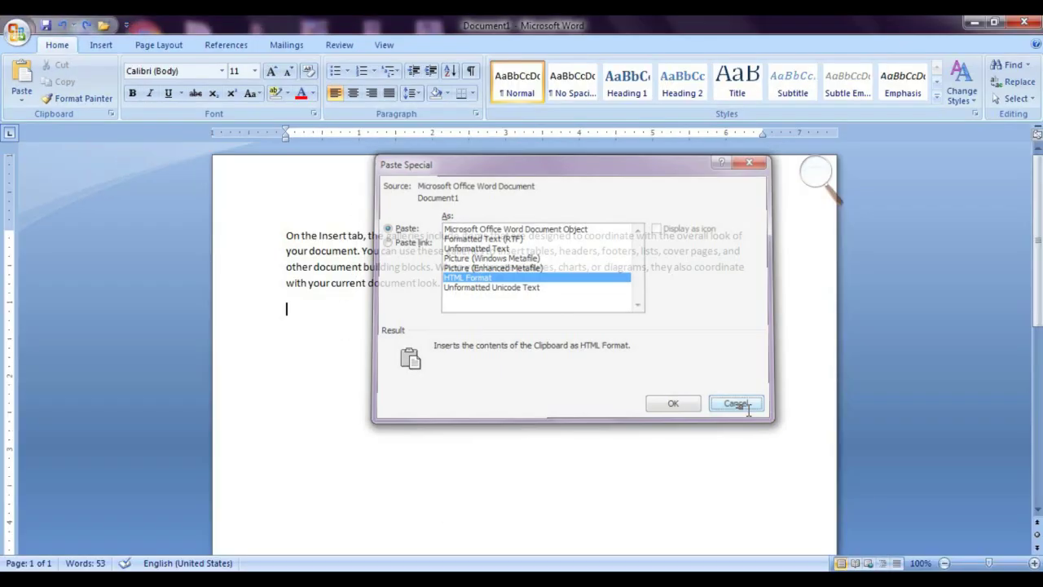
Copy the paragraph and use Paste link in Paste Special to insert it below as a Microsoft Office Word Document Object.
drag(469, 296, 256, 240)
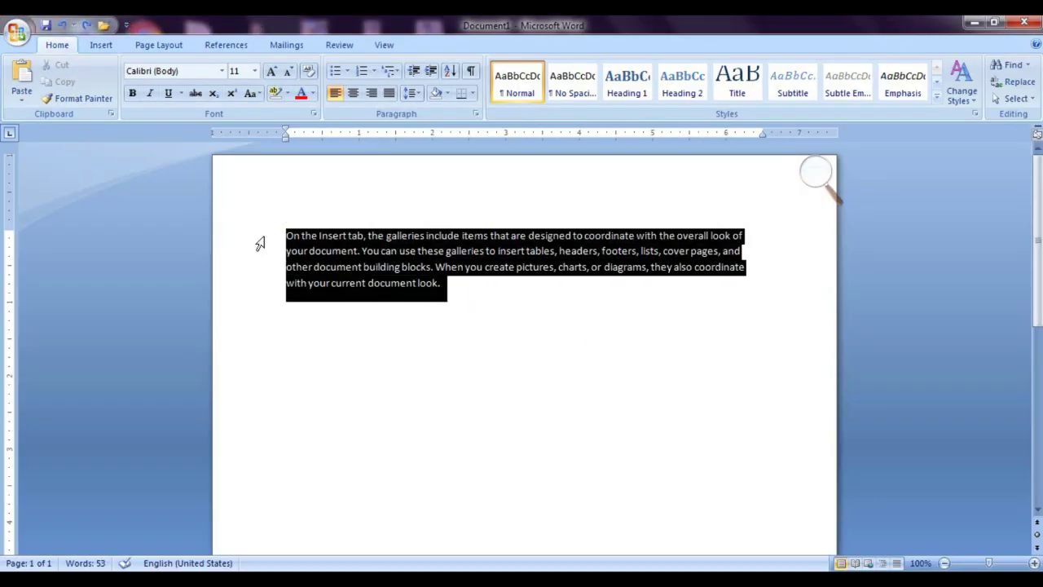
click(50, 83)
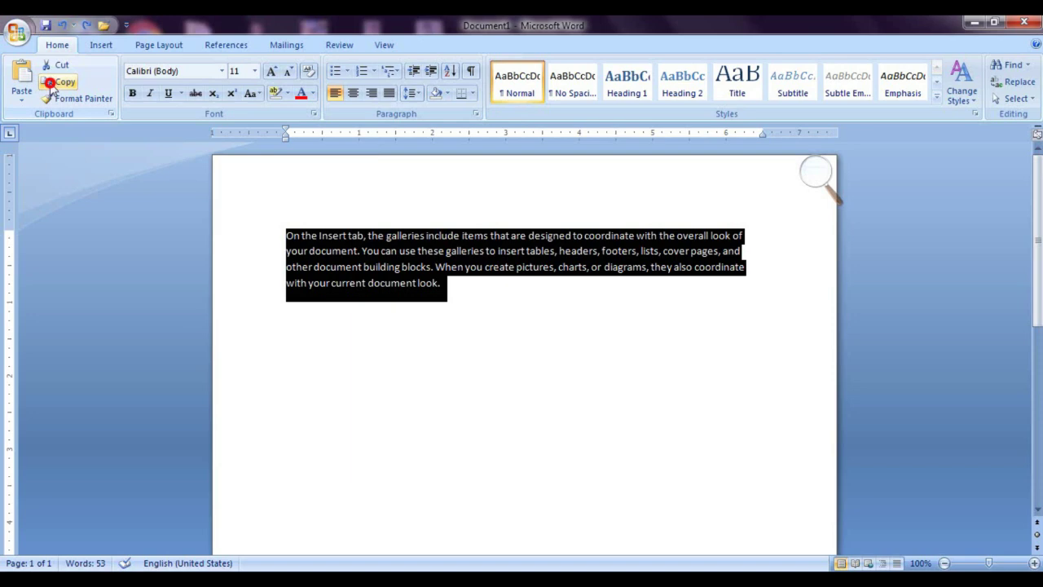
click(308, 344)
click(22, 96)
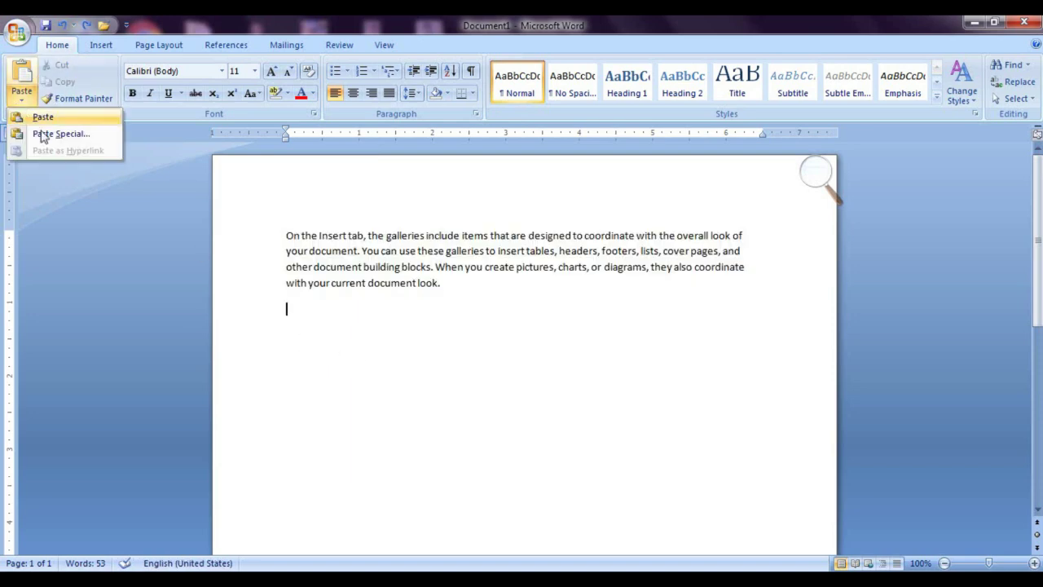
click(49, 134)
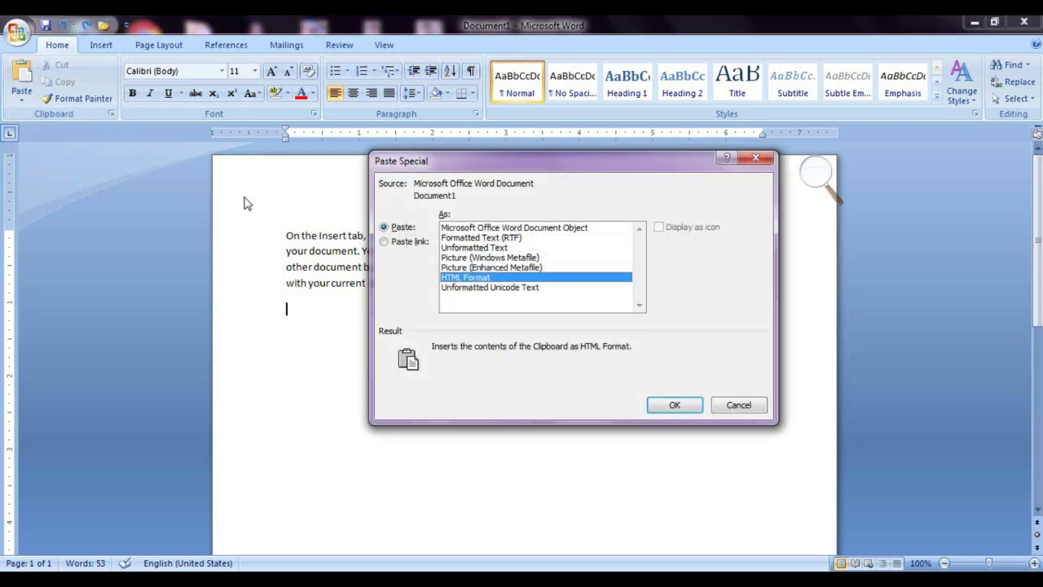
click(385, 242)
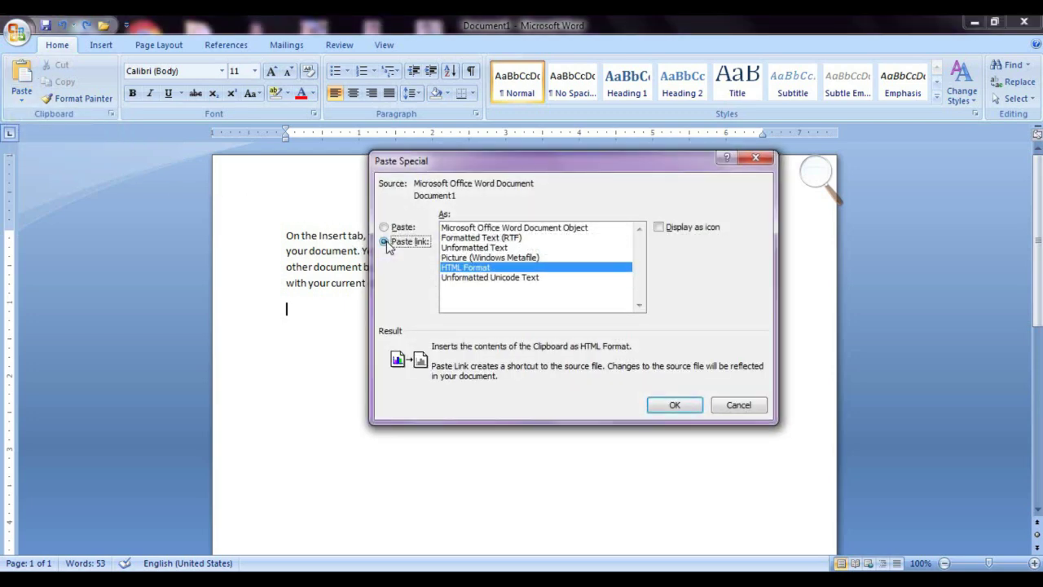
click(507, 228)
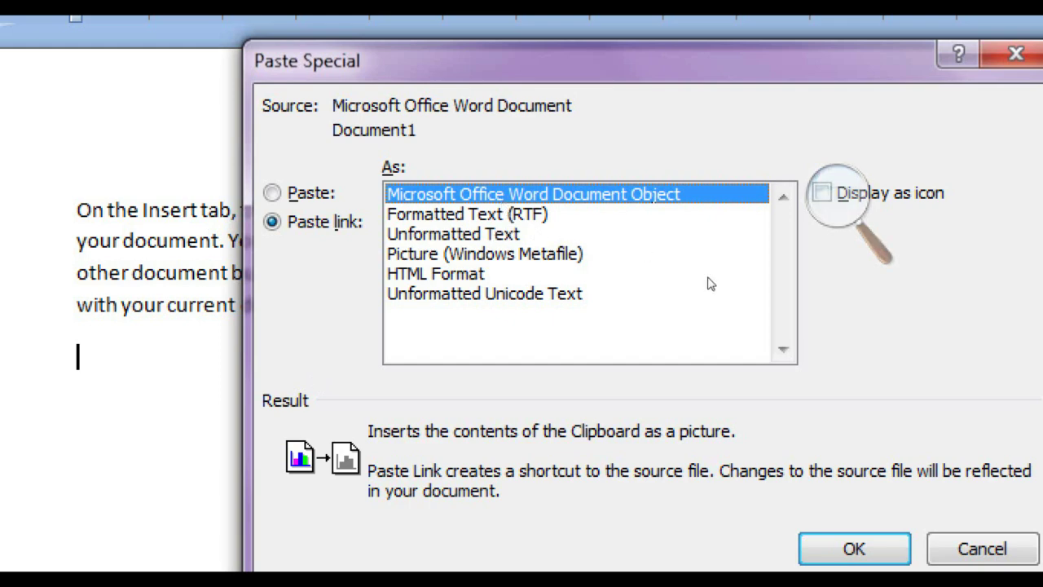
key(Return)
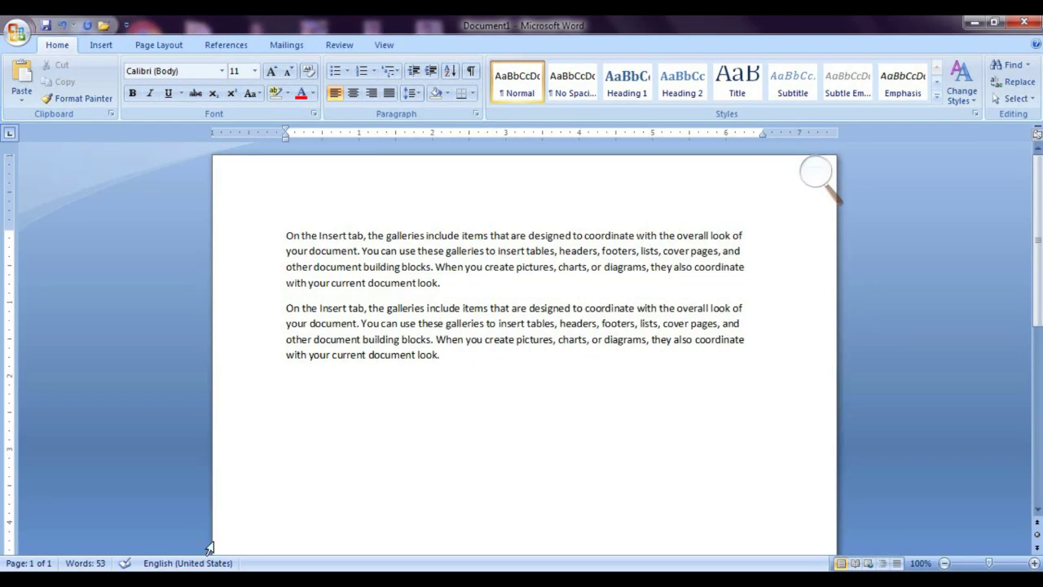
Append "This a computer" to the original paragraph and update the linked copy below it.
click(447, 451)
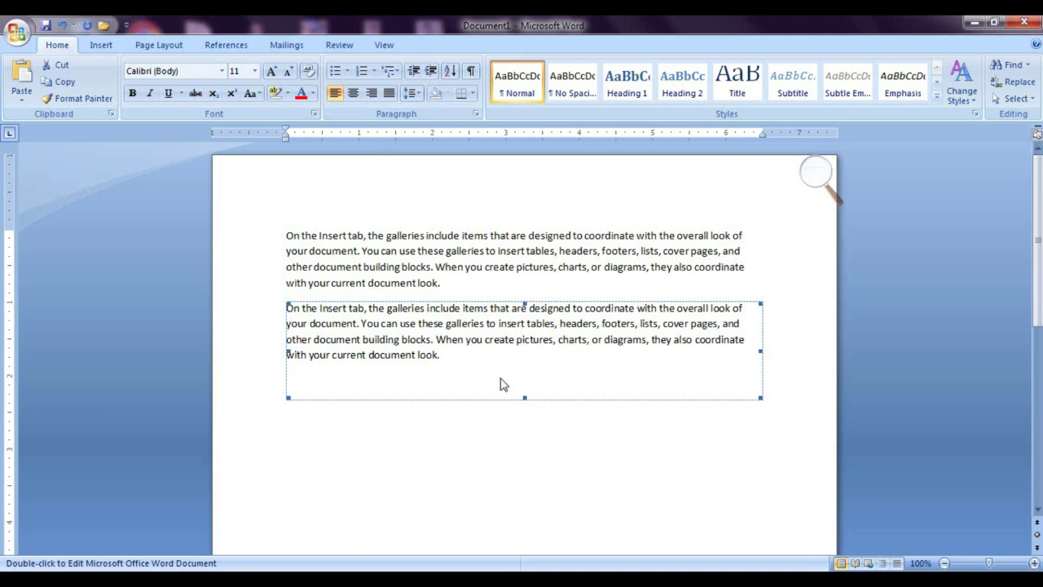
click(459, 278)
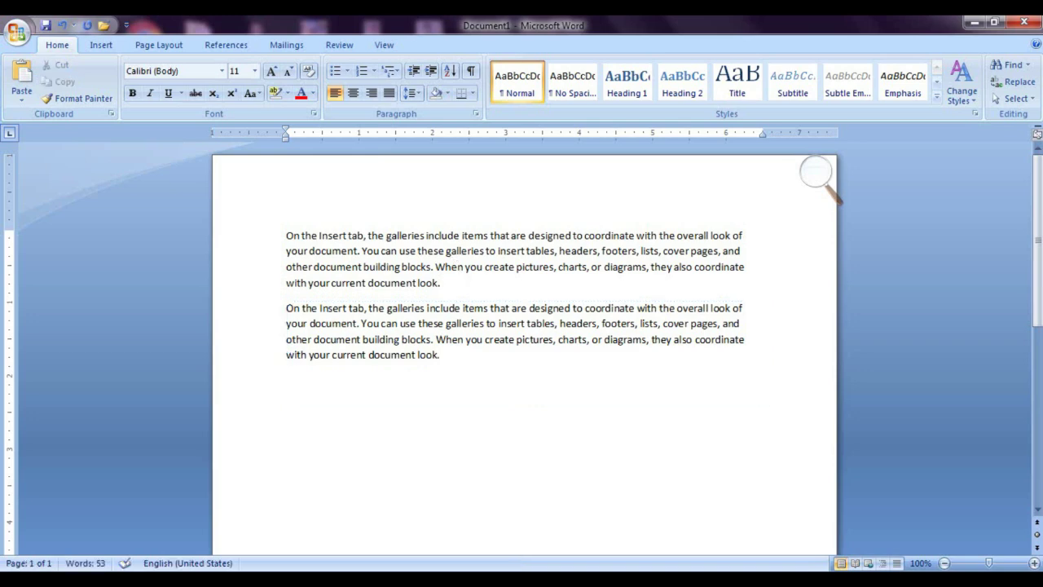
text(document look. This a computer)
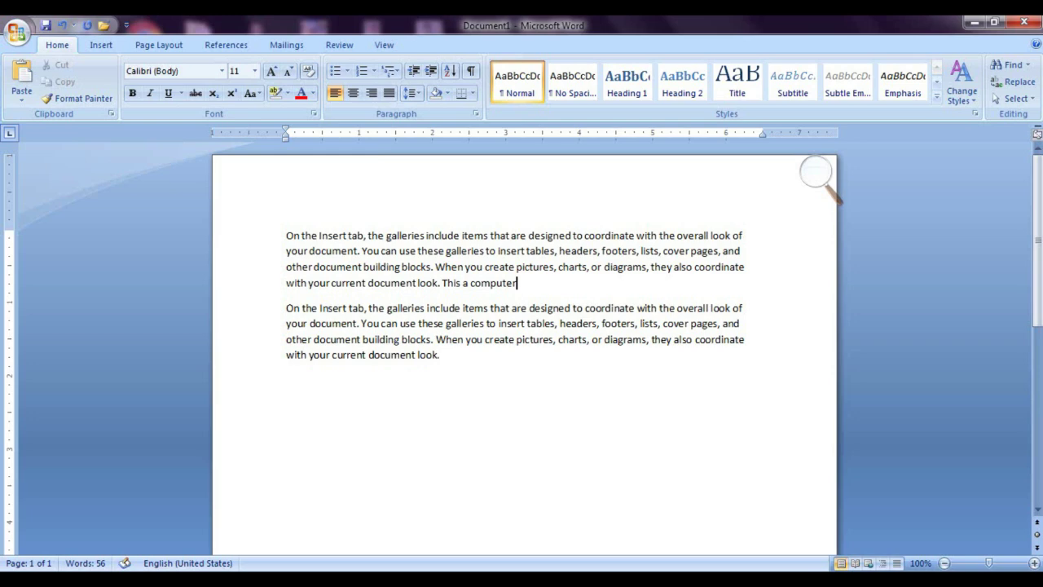
click(465, 355)
double_click(481, 365)
click(486, 372)
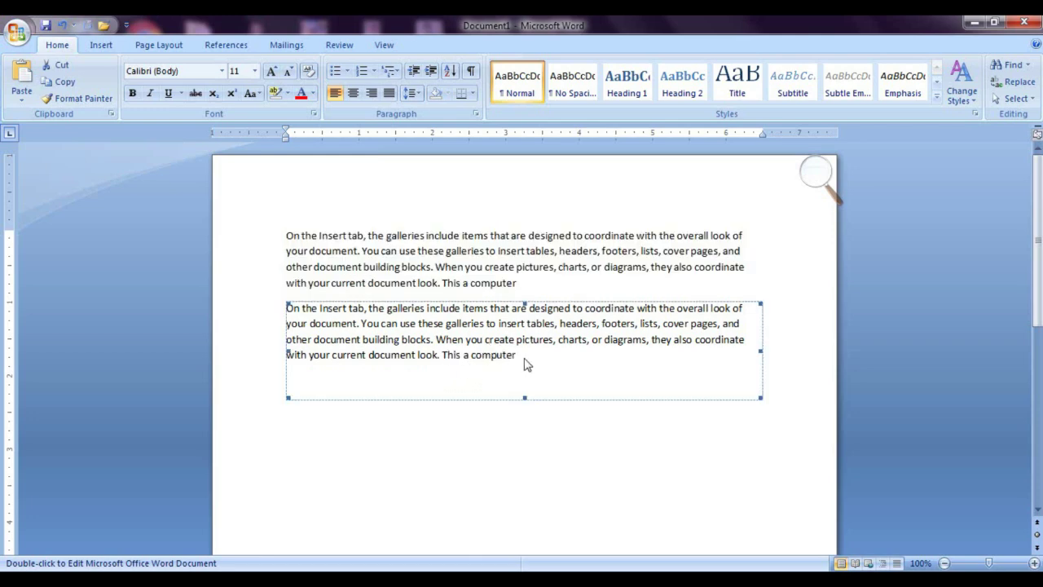
Append "vhjfdvghjlkfdhgdfh fdhasdlkfhgkdhf" to the original paragraph and refresh the linked copy.
click(532, 285)
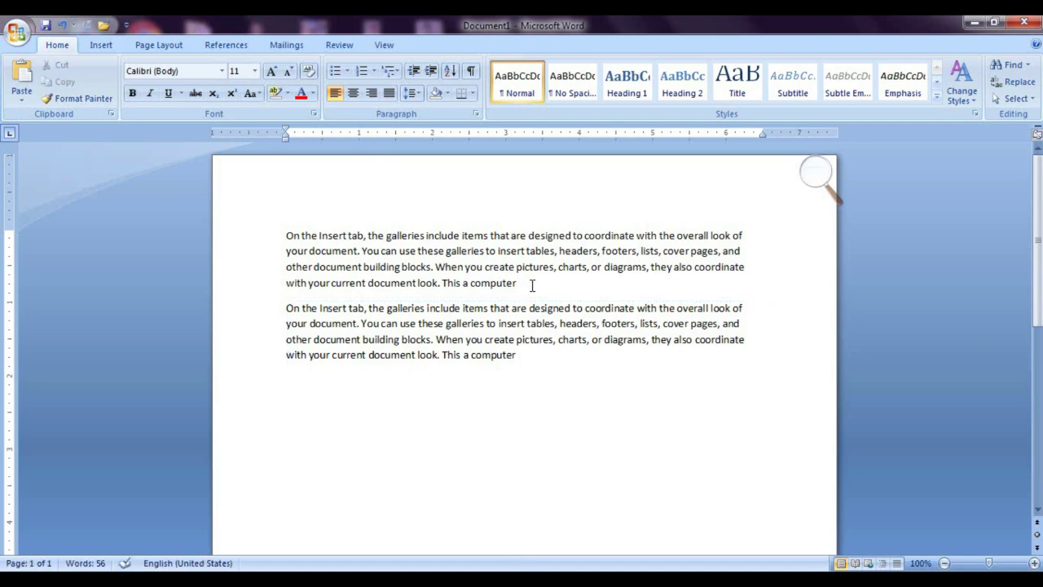
text(vhjfdvghjlkfdhgdfh)
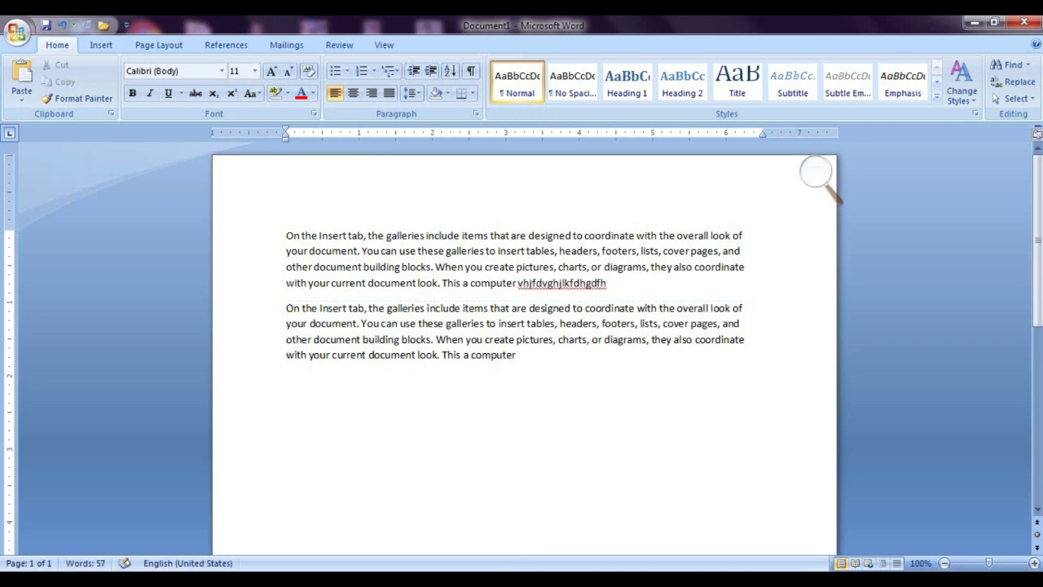
text( fdhasdlkfhgkdhf)
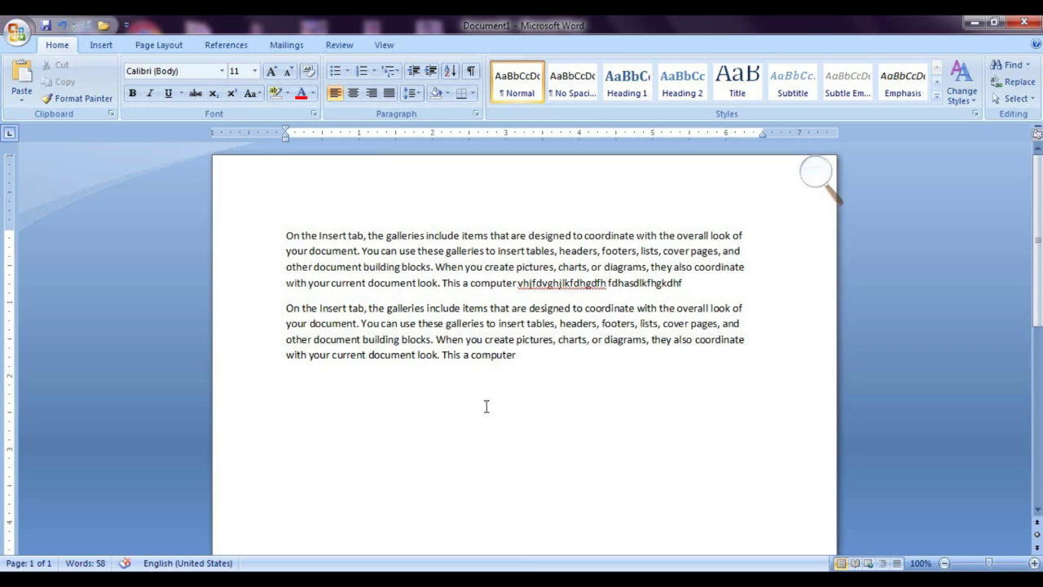
click(552, 364)
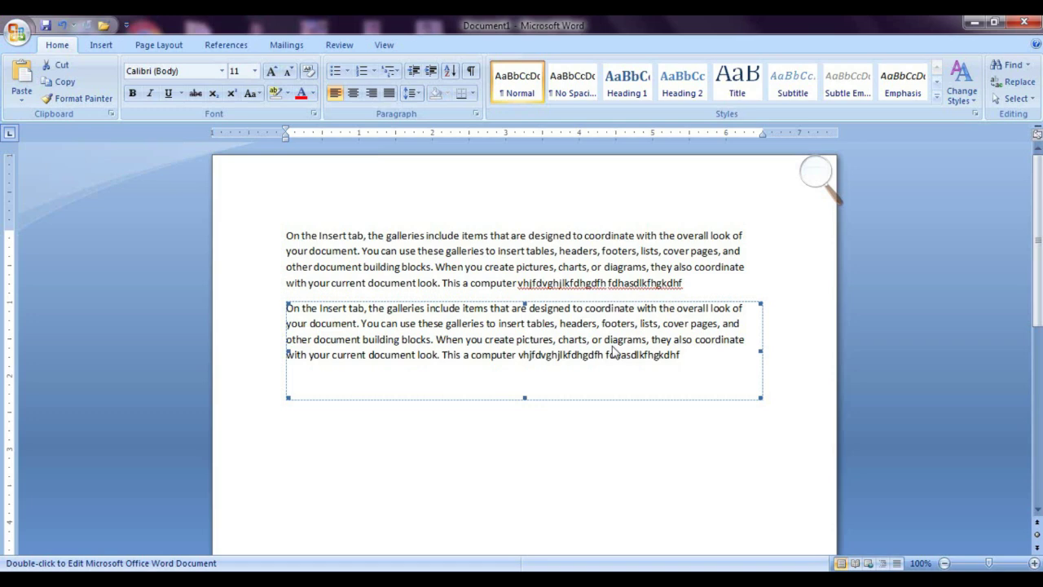
Delete the linked copy and remove all the text added after "document look." in the original paragraph.
key(Delete)
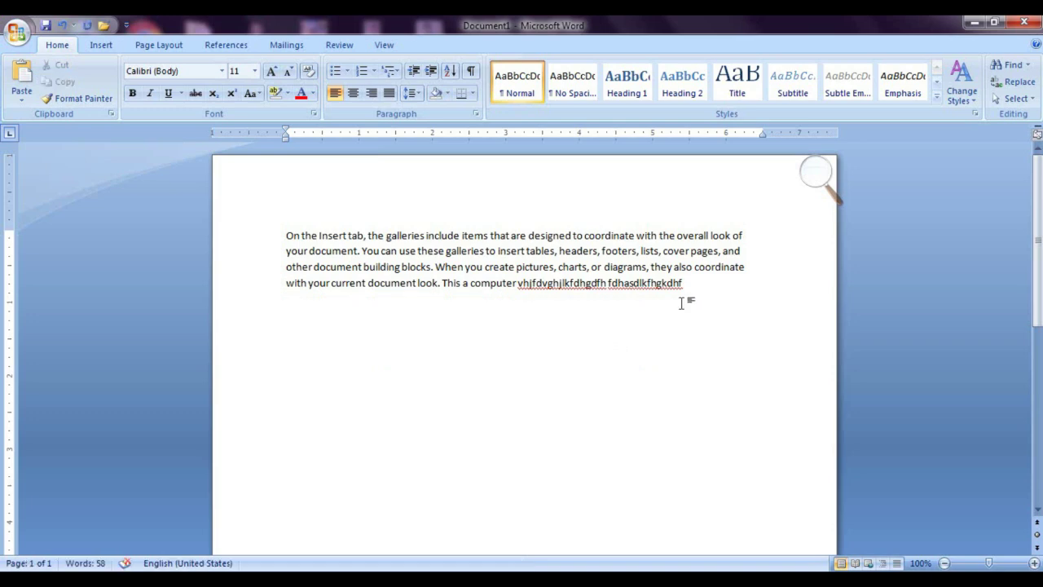
click(692, 293)
key(BackSpace)
key(BackSpace)
key(BackSpace)
key(BackSpace)
key(BackSpace)
key(BackSpace)
key(BackSpace)
key(BackSpace)
key(BackSpace)
key(BackSpace)
key(BackSpace)
key(BackSpace)
key(BackSpace)
key(BackSpace)
key(BackSpace)
key(BackSpace)
key(BackSpace)
key(BackSpace)
key(BackSpace)
key(BackSpace)
key(BackSpace)
key(BackSpace)
key(BackSpace)
key(BackSpace)
key(BackSpace)
key(BackSpace)
key(BackSpace)
key(BackSpace)
key(BackSpace)
key(BackSpace)
key(BackSpace)
key(BackSpace)
key(BackSpace)
key(BackSpace)
key(BackSpace)
key(BackSpace)
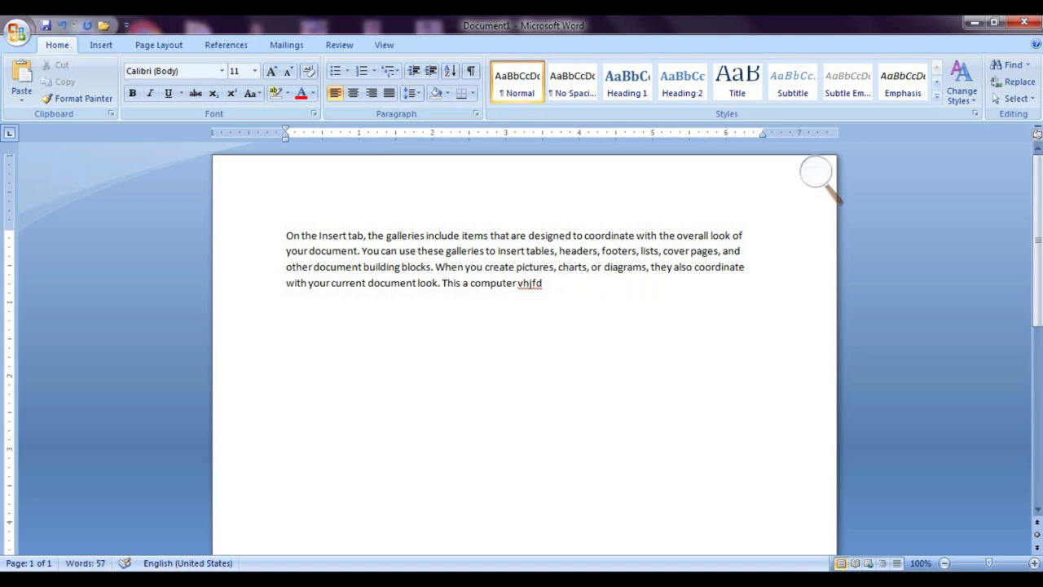
key(BackSpace)
key(BackSpace)
key(BackSpace)
key(BackSpace)
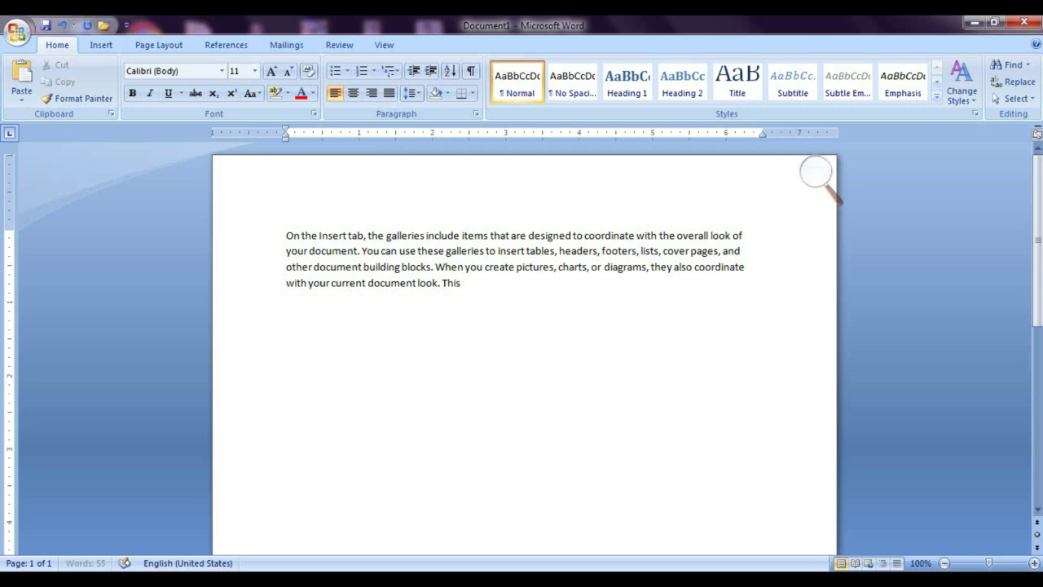
key(BackSpace)
key(BackSpace)
key(BackSpace)
Copy the paragraph and set Paste Special on the line below to Microsoft Office Word Document Object with Display as icon enabled.
drag(456, 283, 288, 235)
click(58, 81)
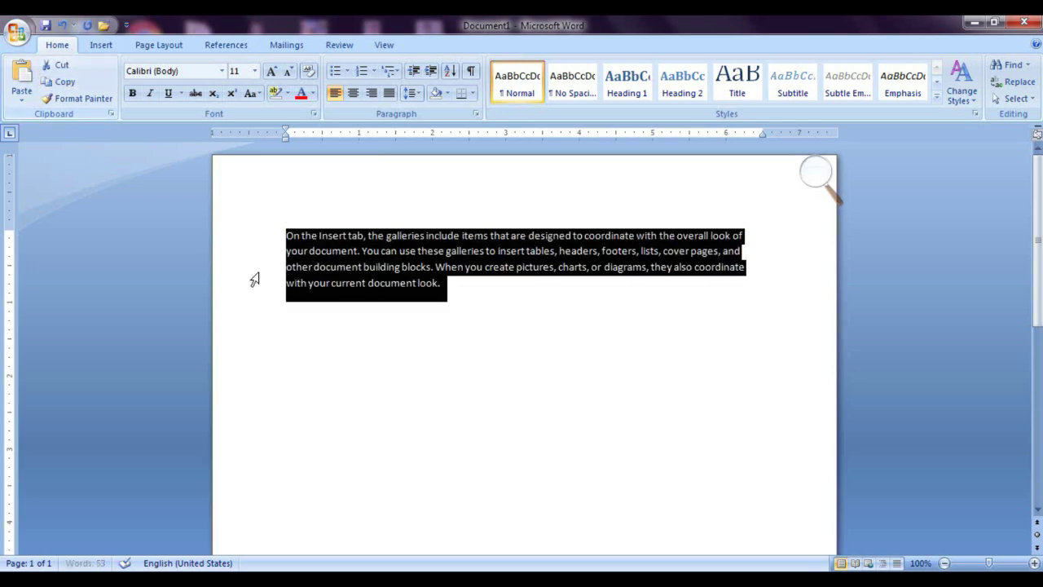
click(314, 347)
click(21, 98)
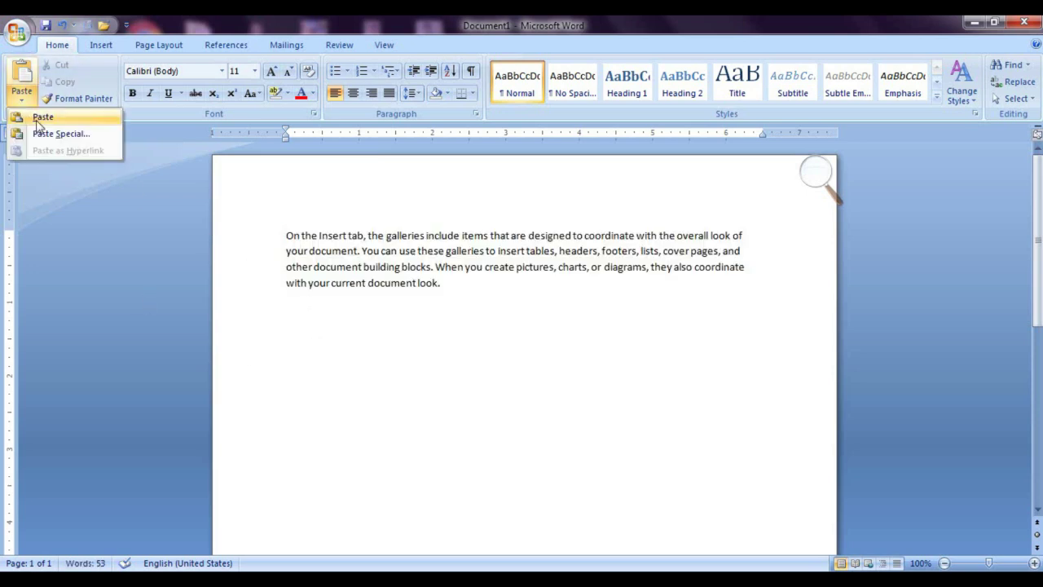
click(49, 136)
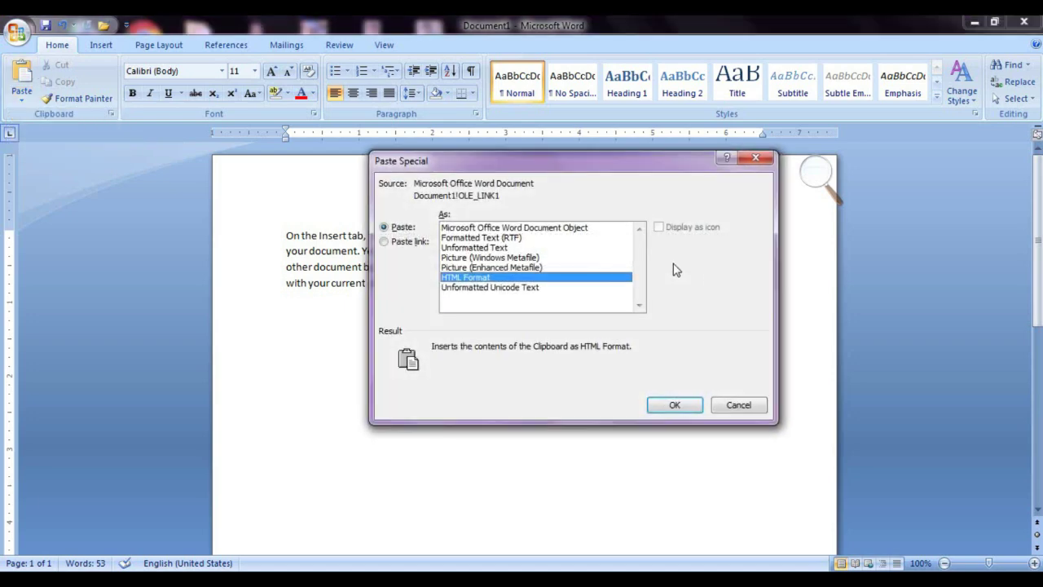
click(497, 229)
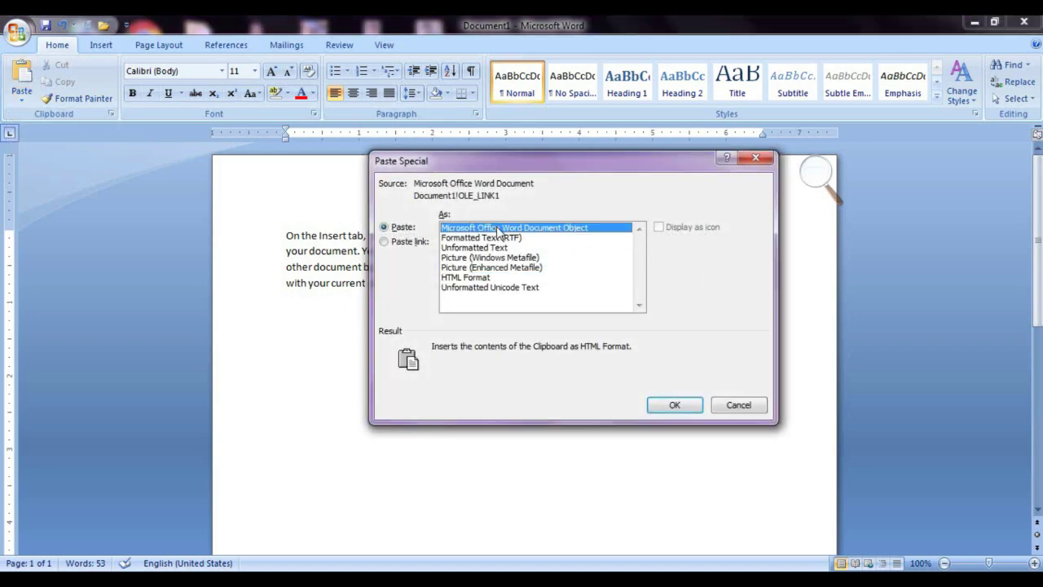
click(687, 231)
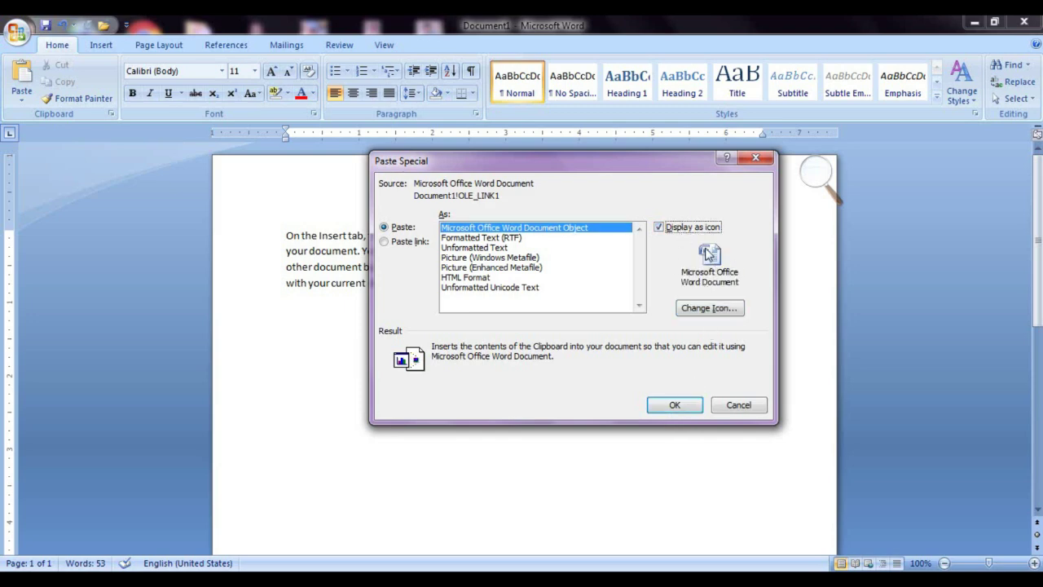
Browse the icons available for the embedded Word document object and leave the icon choice unchanged.
click(709, 308)
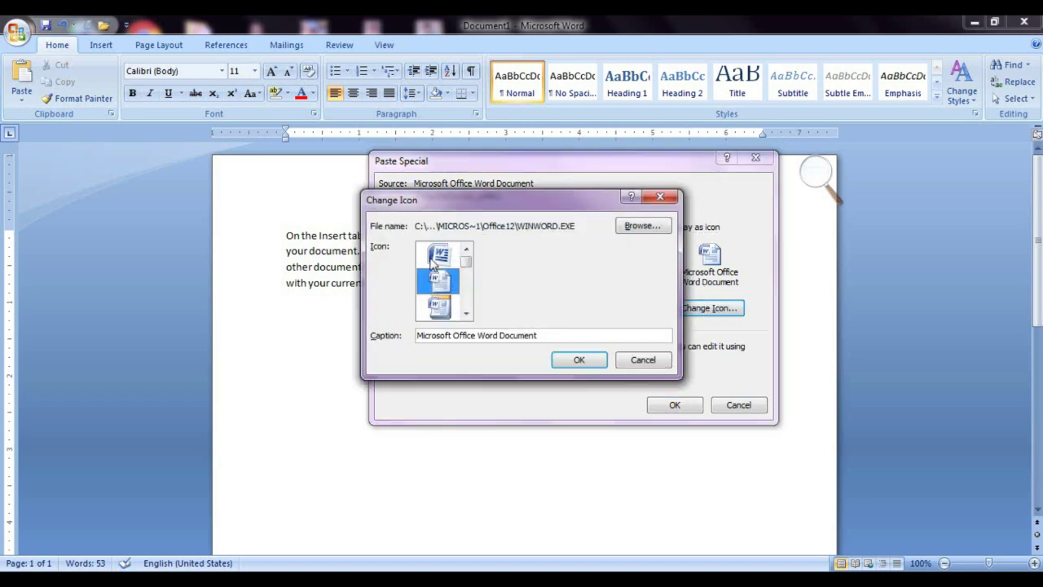
drag(465, 261, 472, 308)
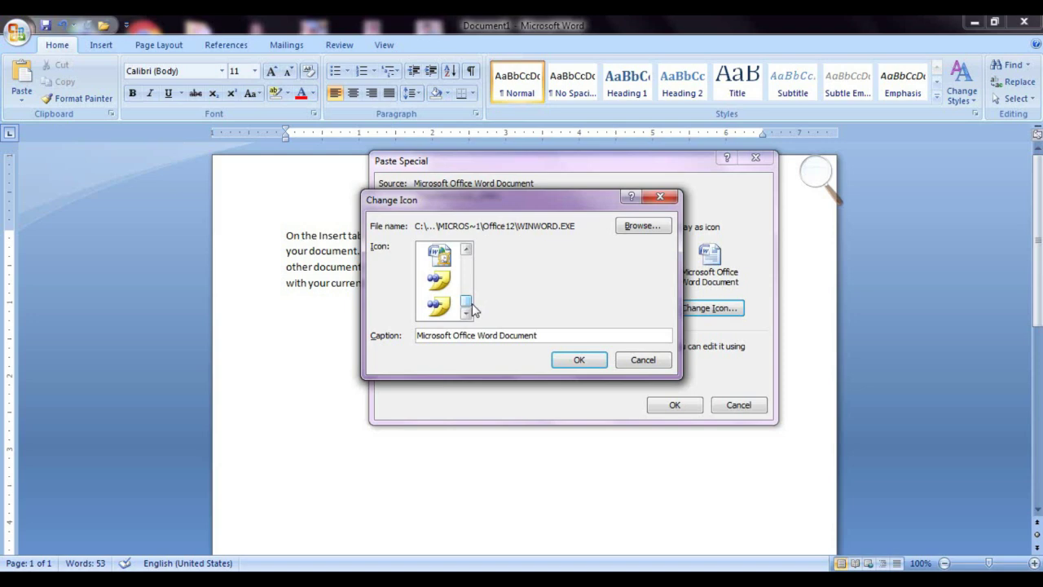
click(643, 360)
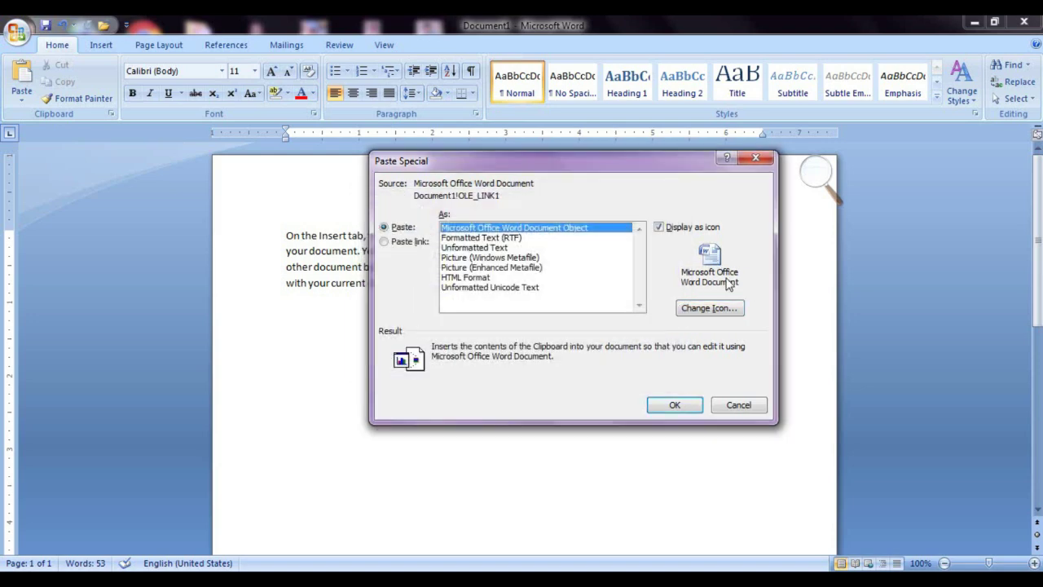
Insert the copied paragraph as an icon object, open it to view its contents, and delete it.
click(676, 407)
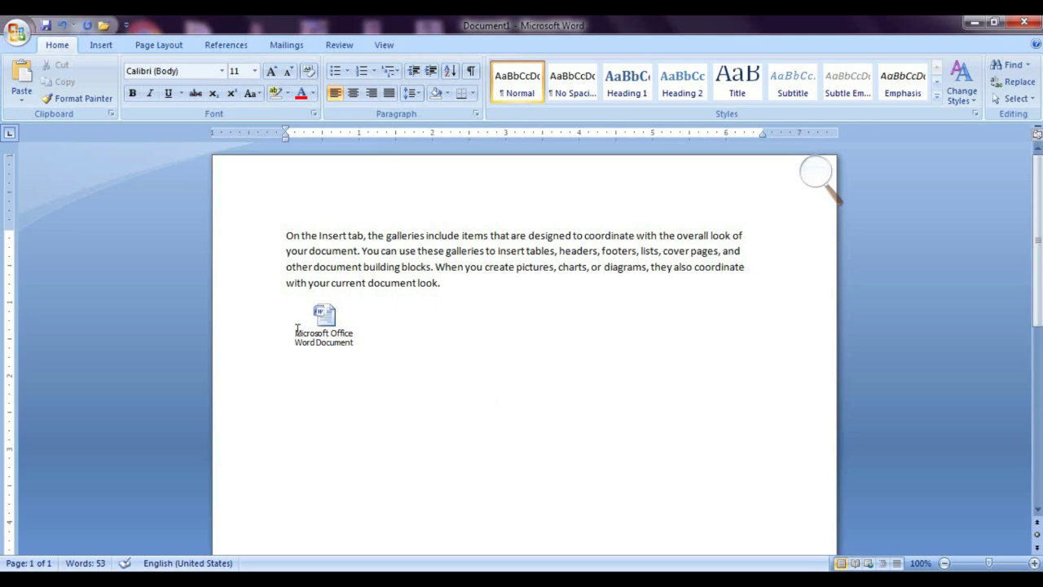
double_click(326, 318)
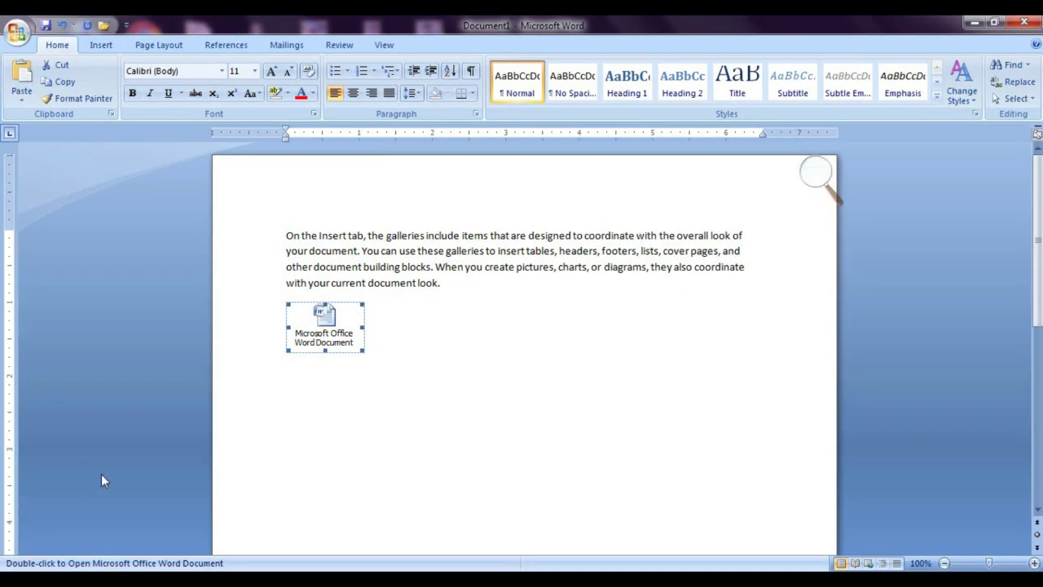
key(Delete)
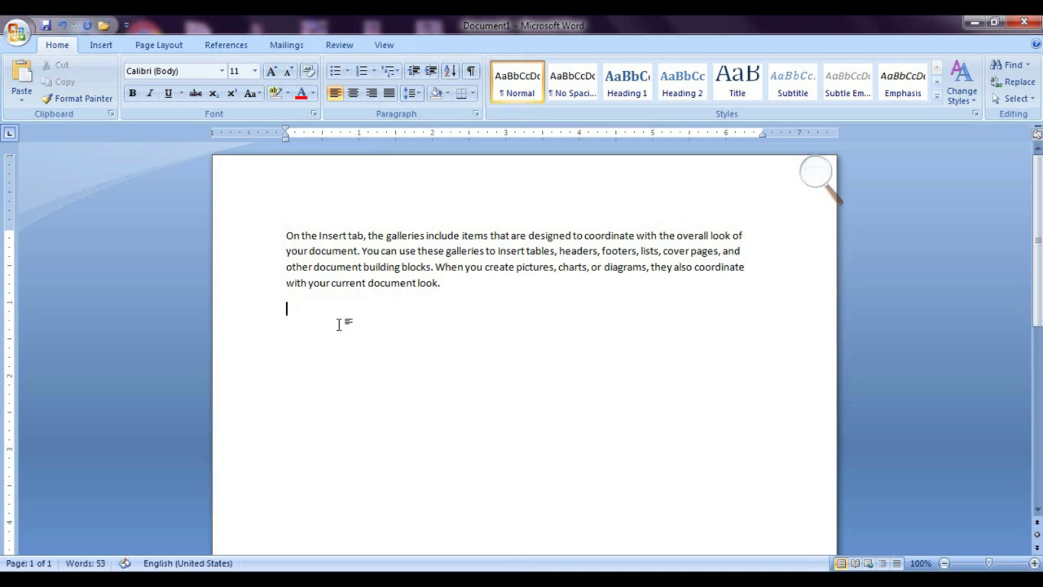
click(21, 93)
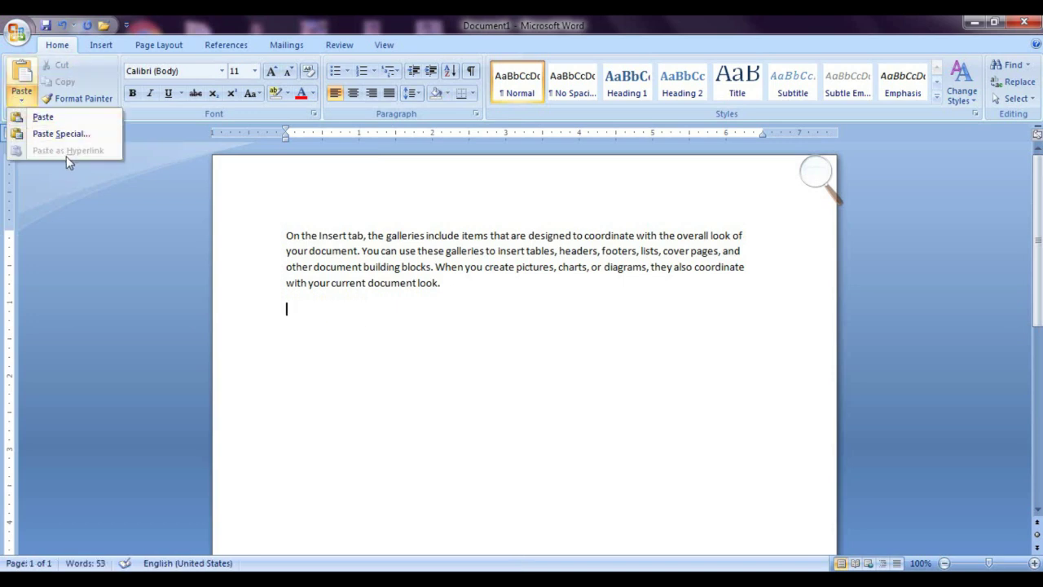
click(383, 307)
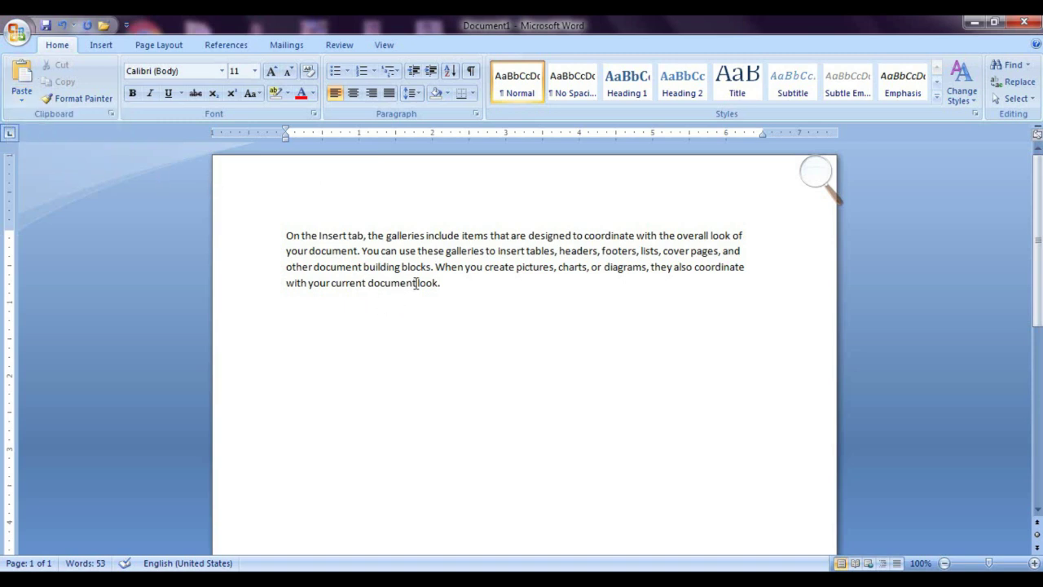
Insert two blank lines above the paragraph and enter the heading "Computer" on the first line.
click(287, 236)
key(Return)
key(Return)
click(286, 223)
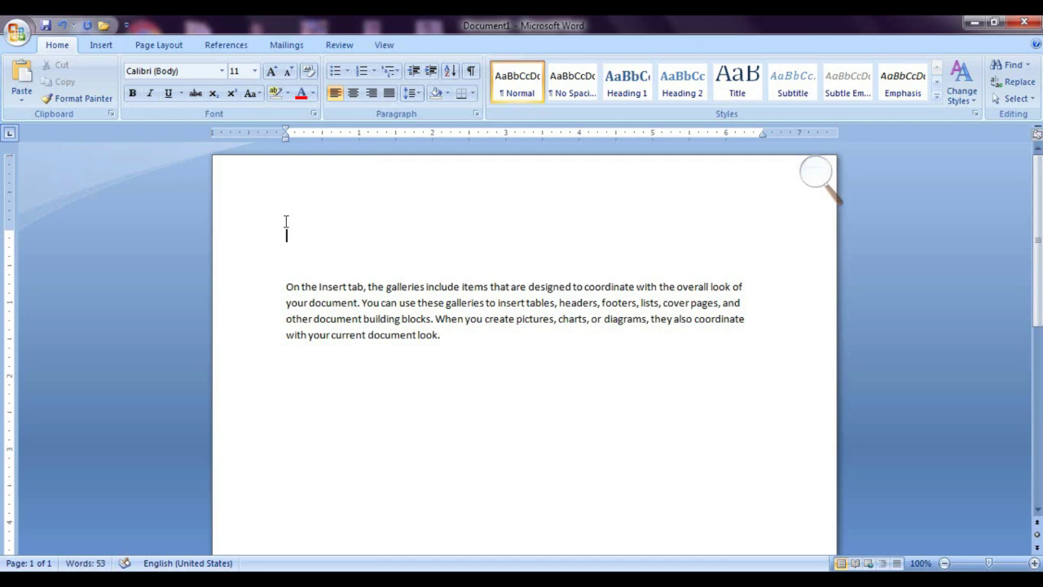
text(computer)
Format the "Computer" heading as bold at font size 14.
drag(339, 230, 287, 241)
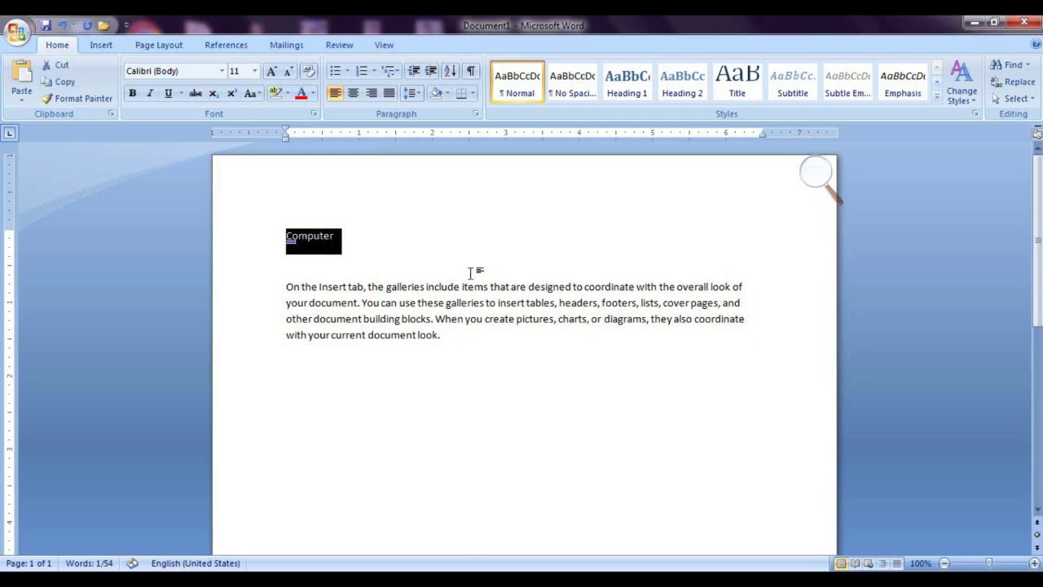
key(ctrl+shift+period)
key(ctrl+shift+period)
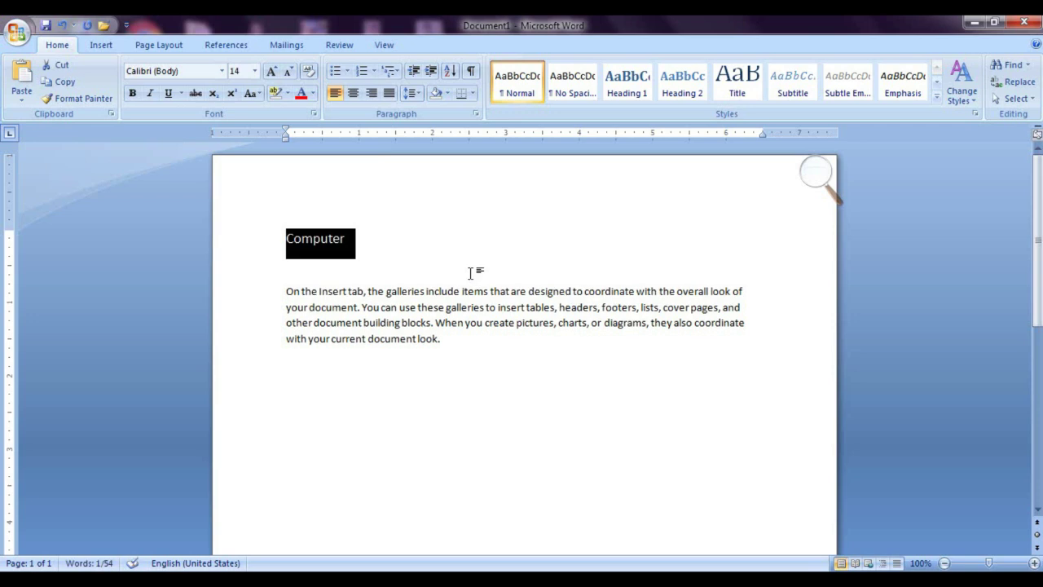
key(ctrl+b)
click(451, 291)
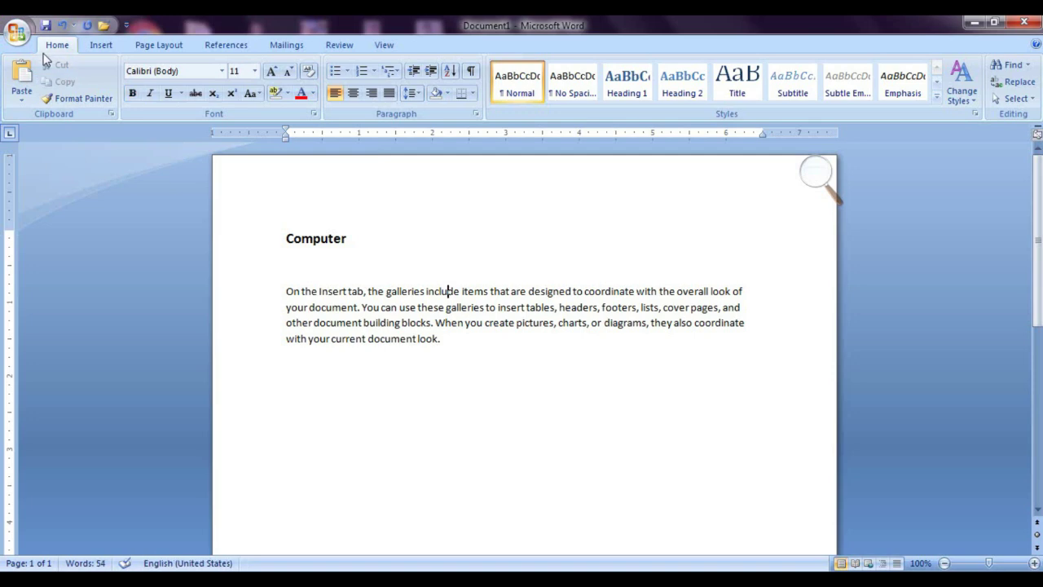
Save the document to the Desktop as a Word Document named "Computer".
key(ctrl+s)
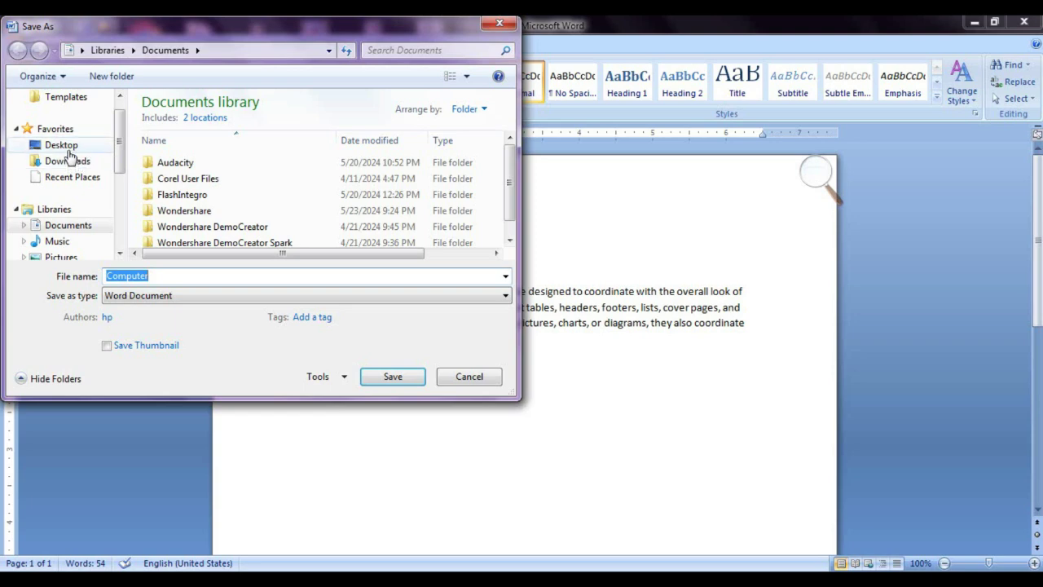
click(68, 149)
click(187, 276)
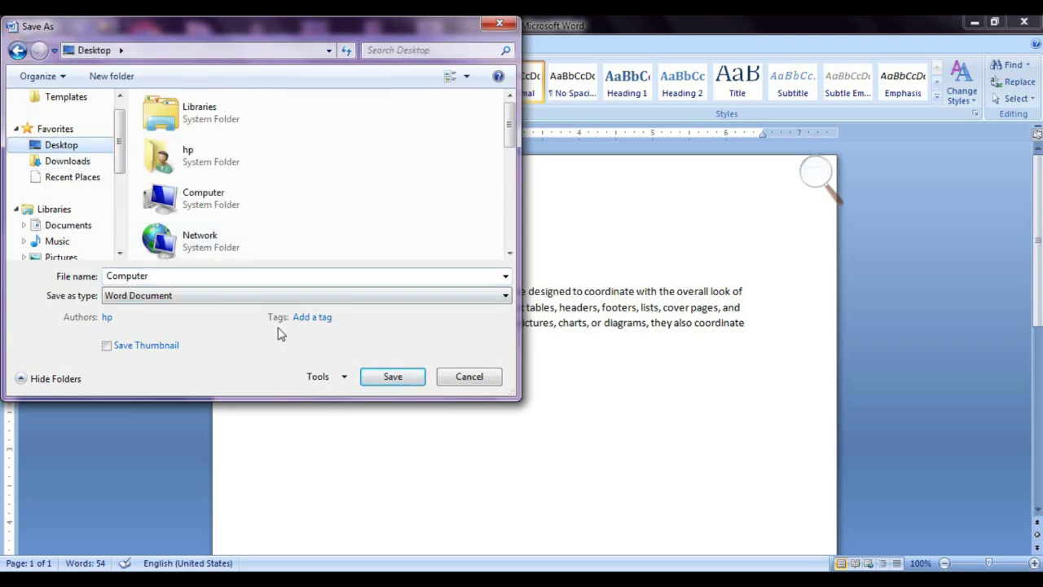
click(390, 380)
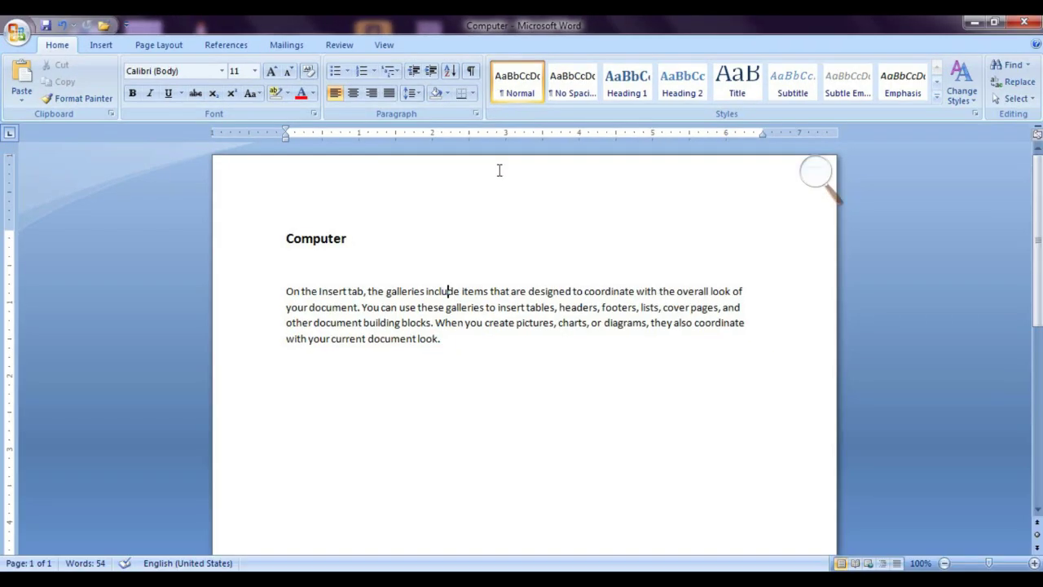
Check the available paste options, close them, and insert a page break after the end of the paragraph.
click(21, 96)
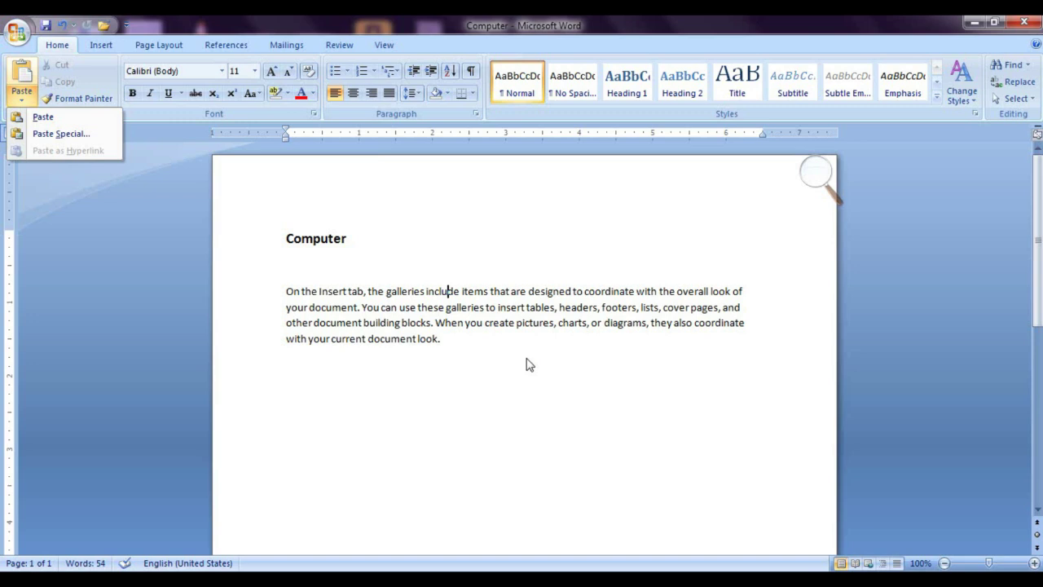
click(461, 375)
click(465, 350)
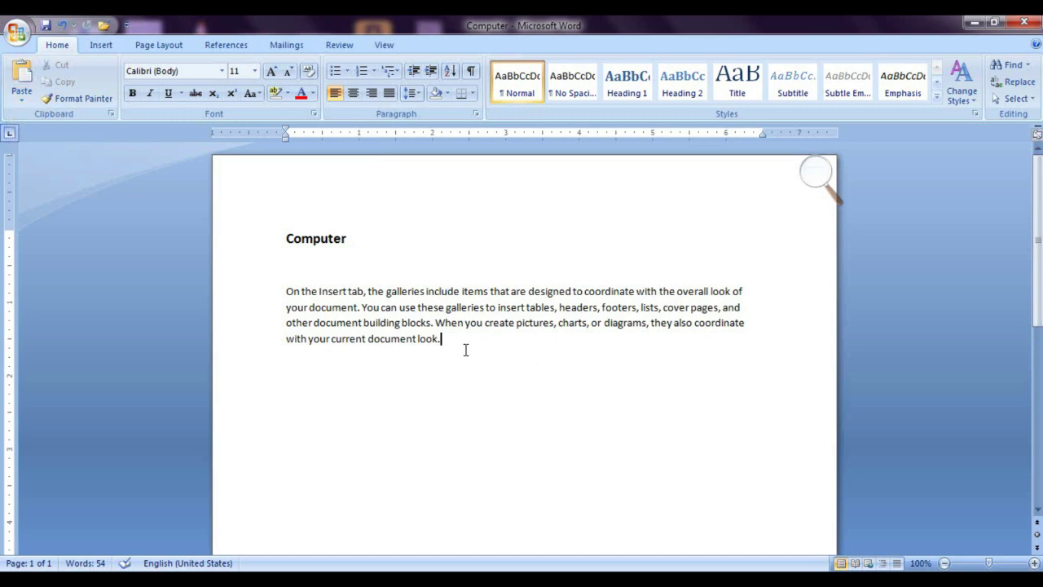
key(ctrl+Return)
scroll(449, 358, down, 5)
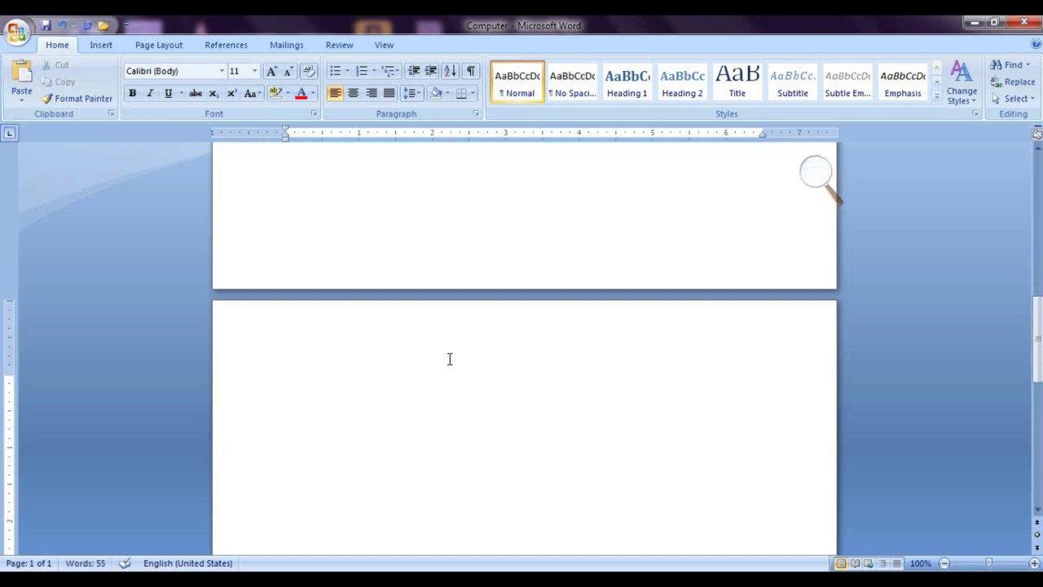
Copy the "Computer" heading, paste it as a hyperlink on the second page, and follow the link.
scroll(349, 309, up, 10)
drag(354, 238, 286, 238)
key(super+c)
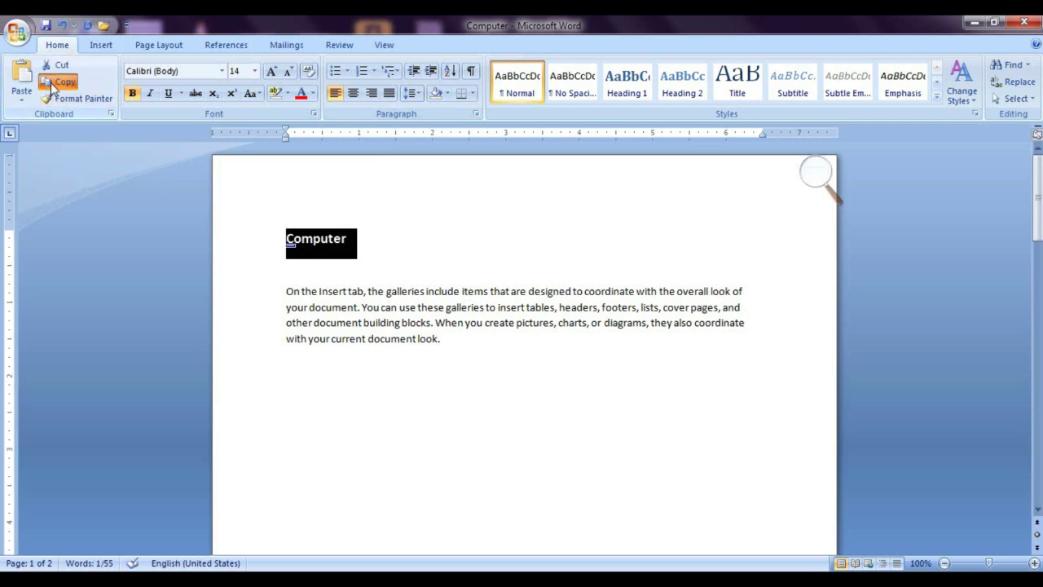
scroll(337, 323, down, 10)
click(303, 310)
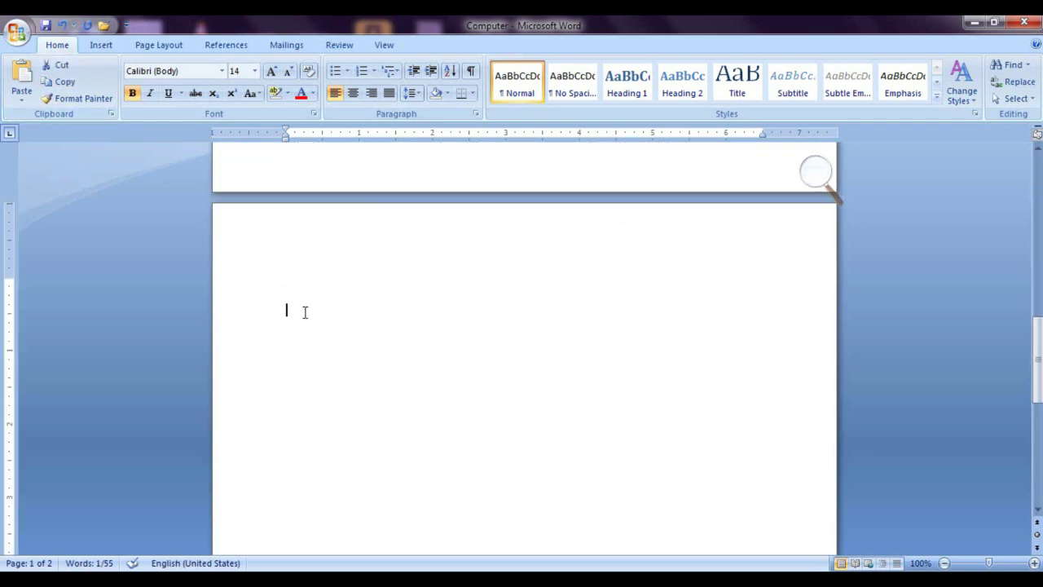
click(24, 98)
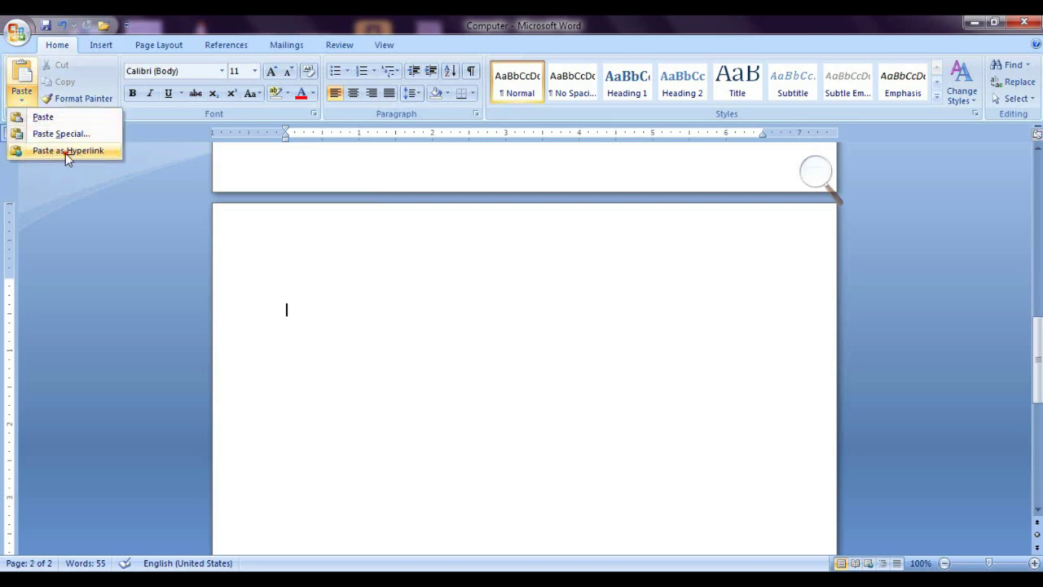
click(69, 151)
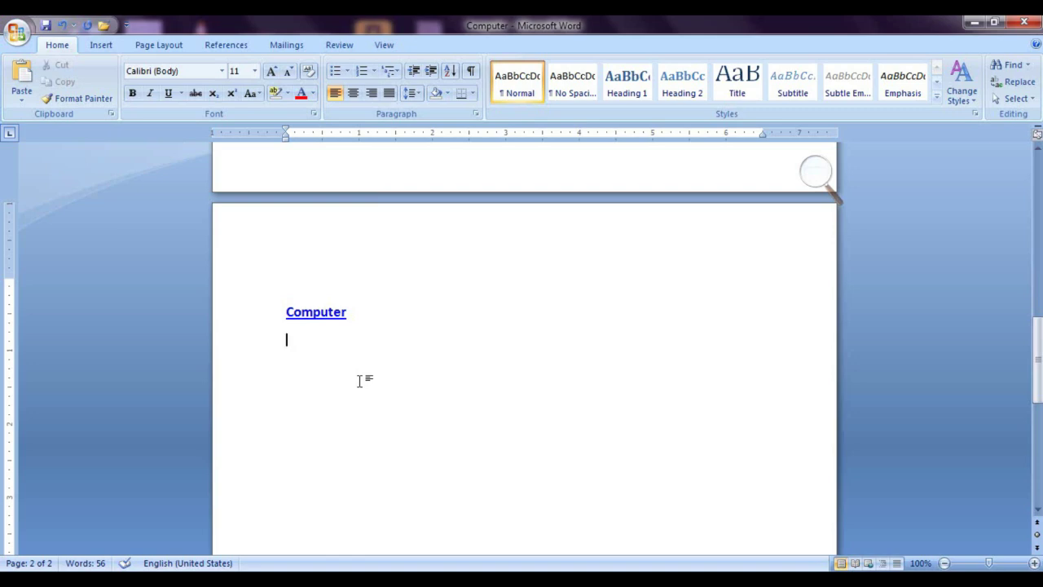
ctrl+click(328, 318)
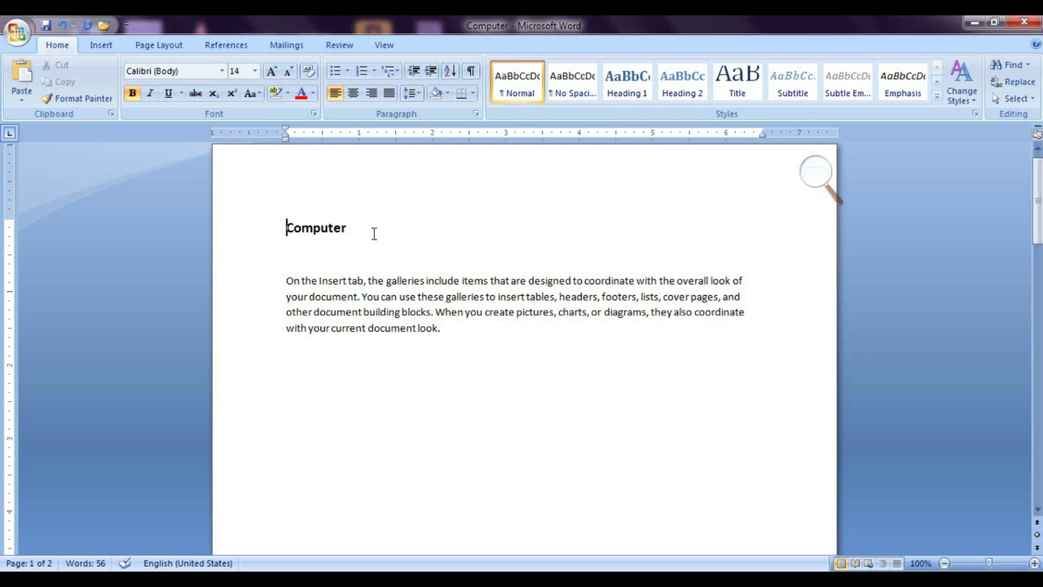
Copy the "Computer" heading on the first page and paste it as a hyperlink in a new blank document.
drag(374, 234, 284, 230)
key(super+c)
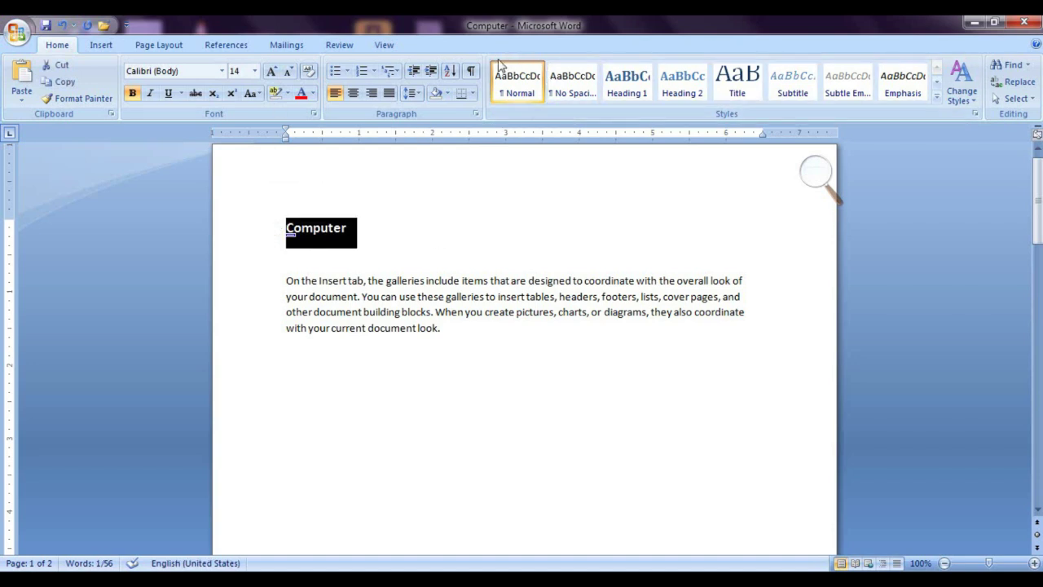
click(78, 98)
key(ctrl+n)
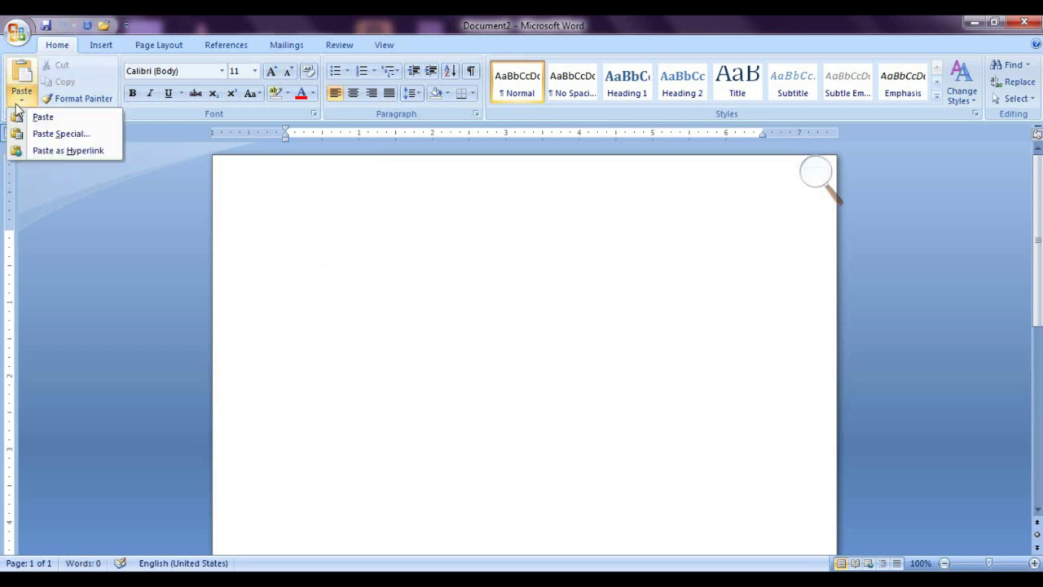
click(39, 150)
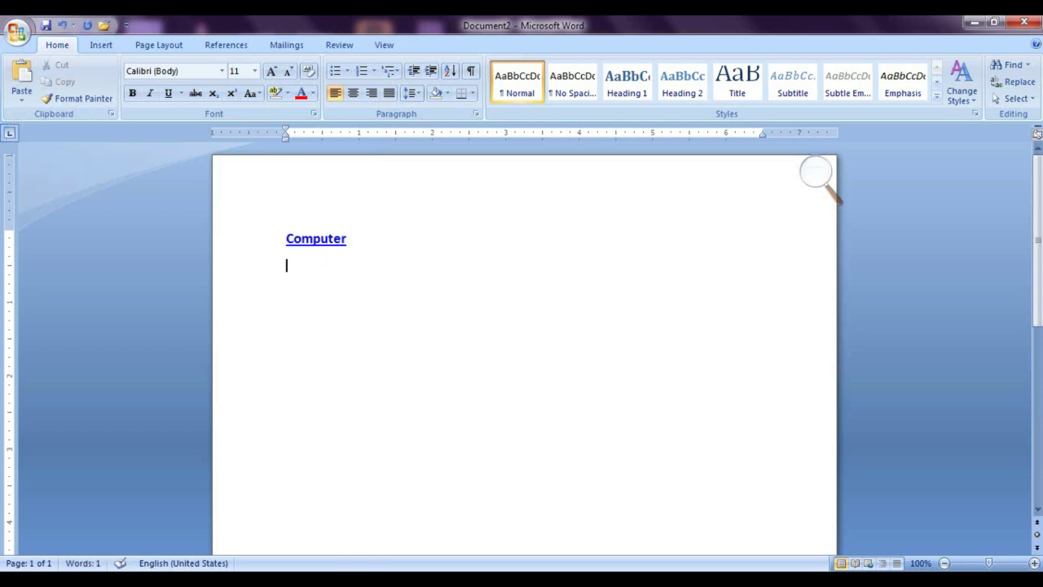
Close the Computer document and save its changes.
mouse_move(214, 503)
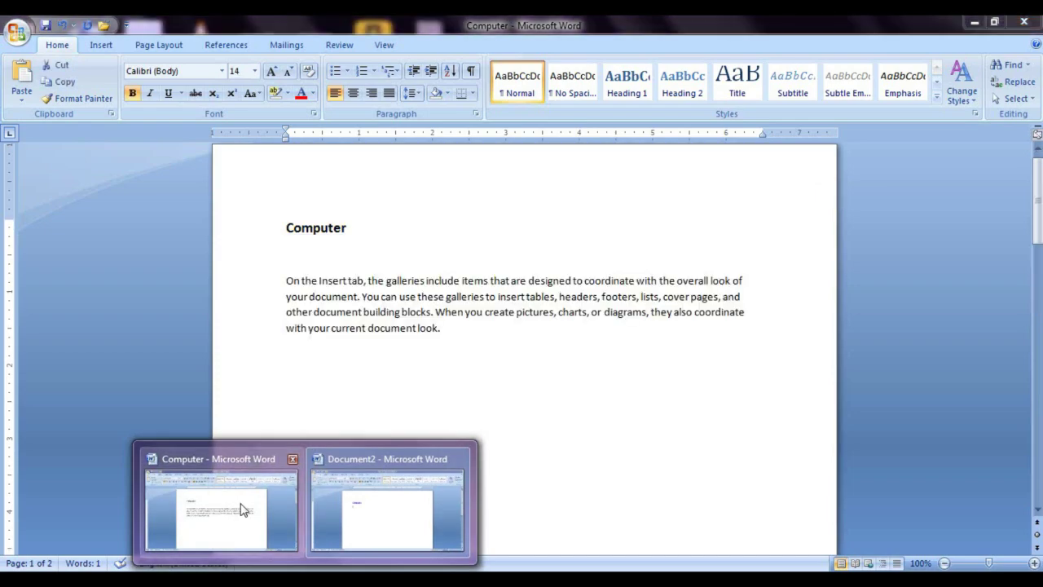
mouse_move(407, 493)
click(293, 460)
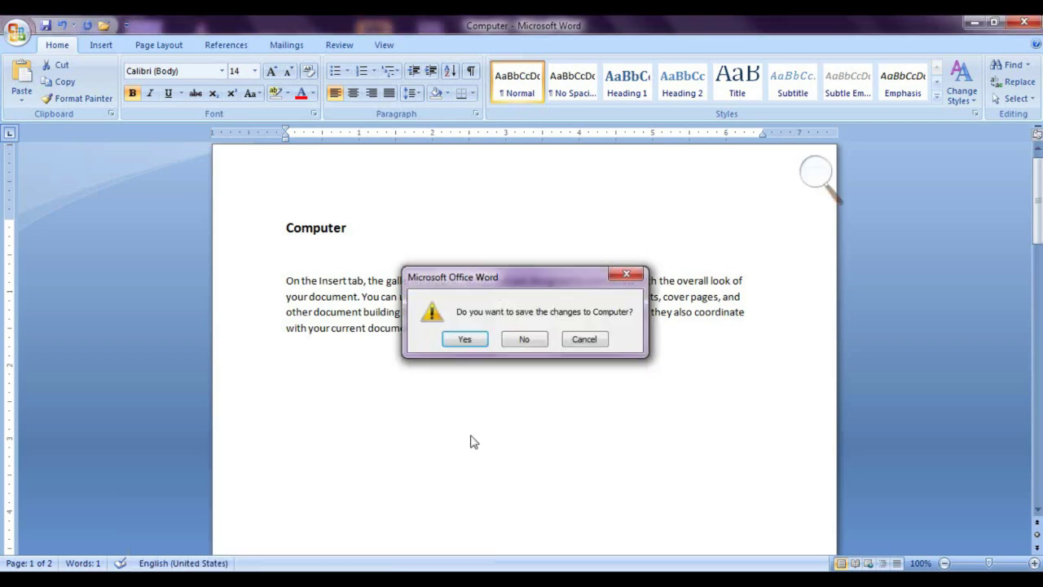
click(476, 343)
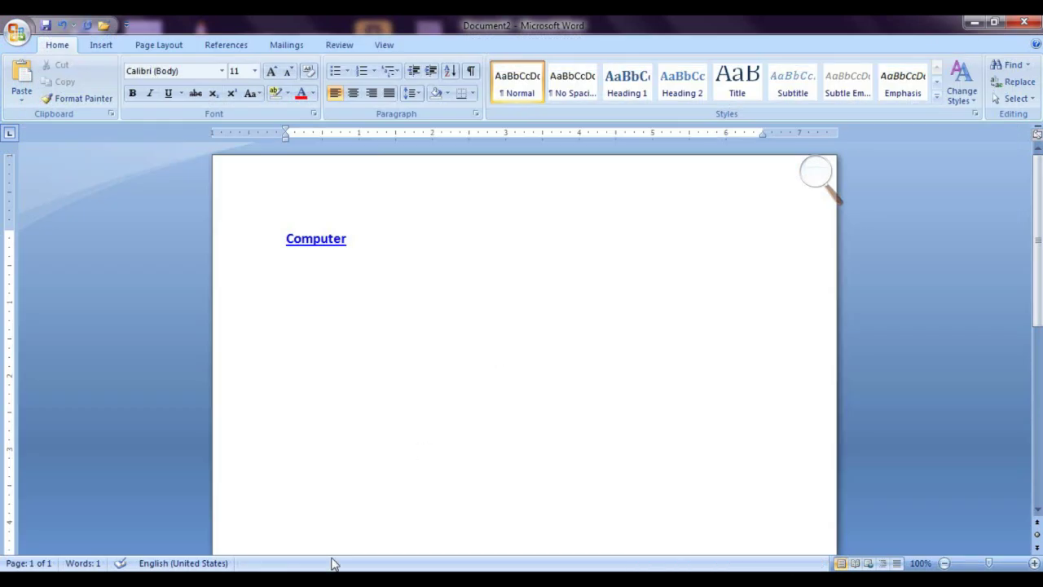
Follow the "Computer" hyperlink in the new document, accept the security notice, and close the linked document after viewing it.
click(418, 196)
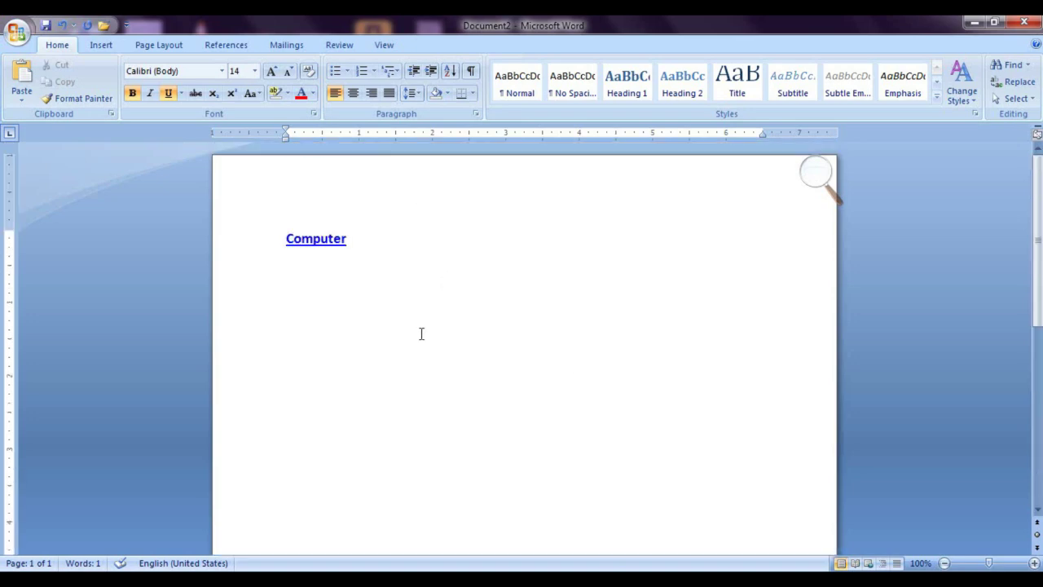
ctrl+click(316, 240)
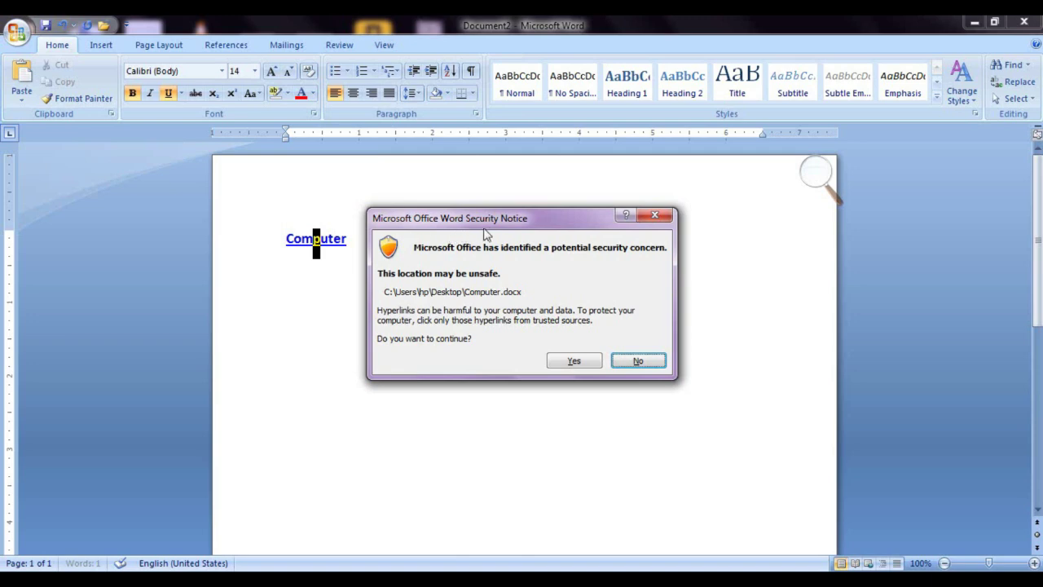
click(574, 360)
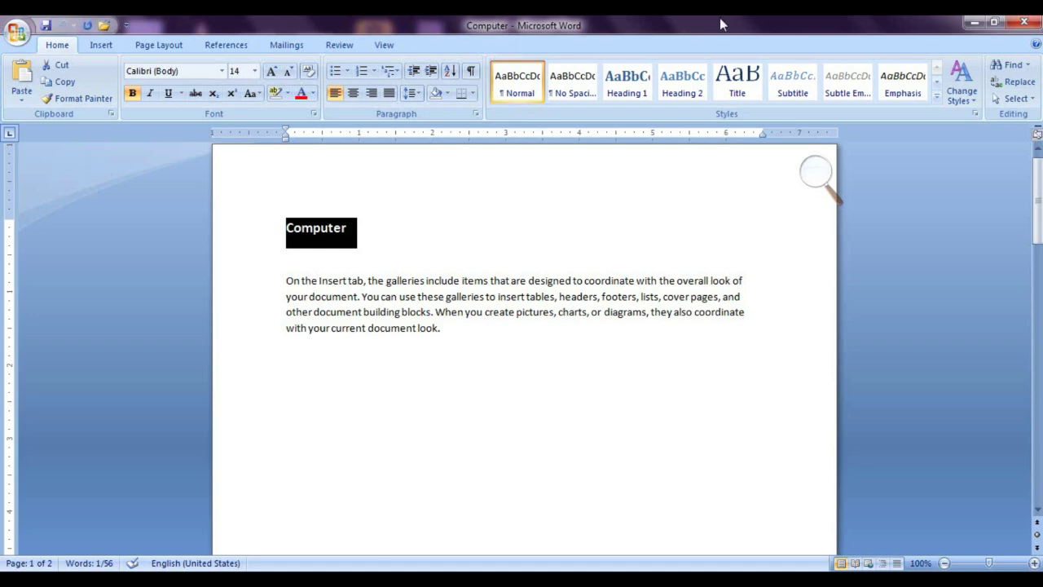
click(1024, 22)
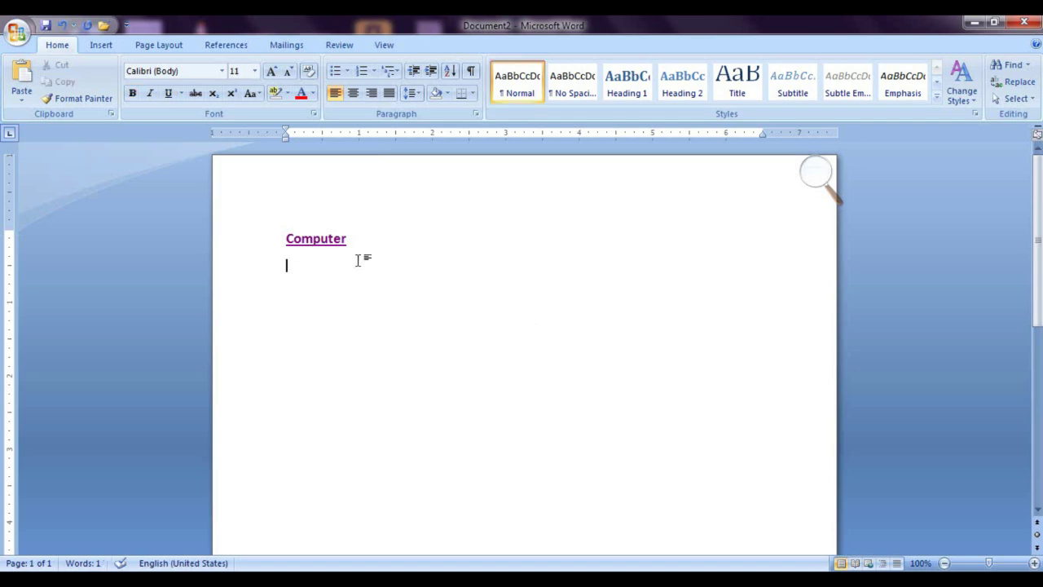
Reopen the Computer document through the hyperlink, place the cursor after its heading, and display the paste options.
ctrl+click(314, 241)
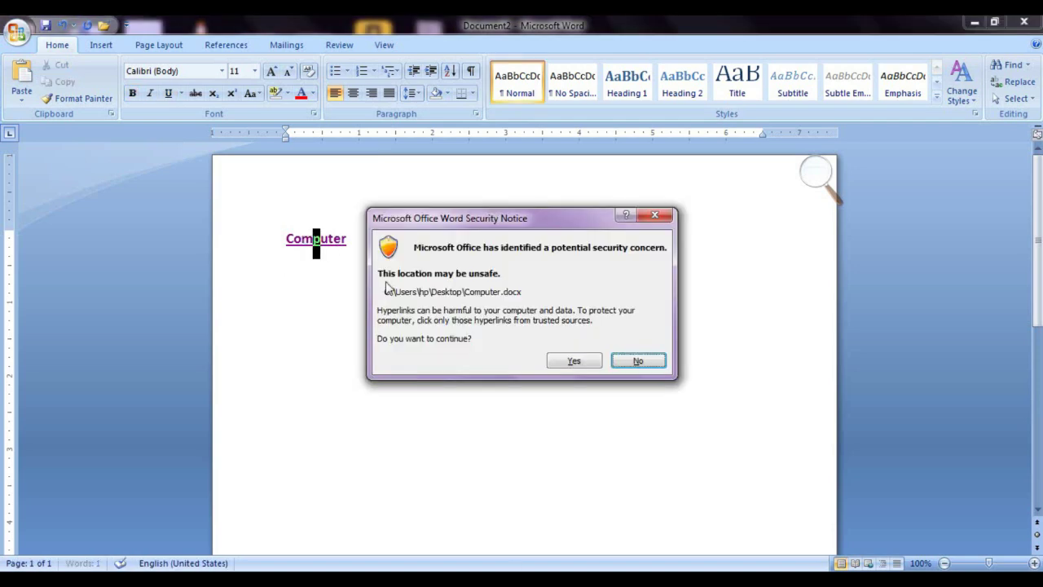
click(589, 360)
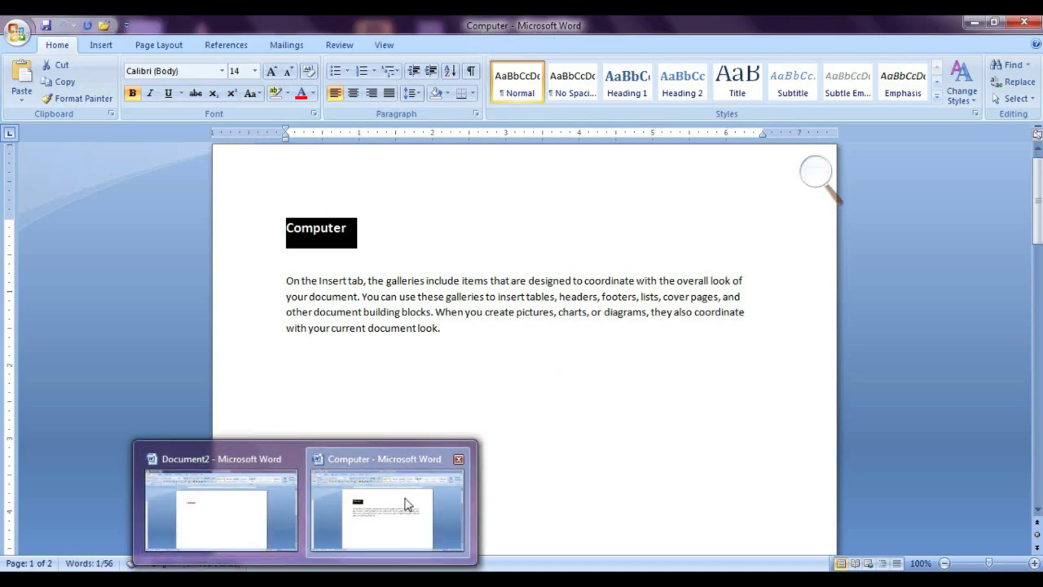
click(407, 500)
click(670, 233)
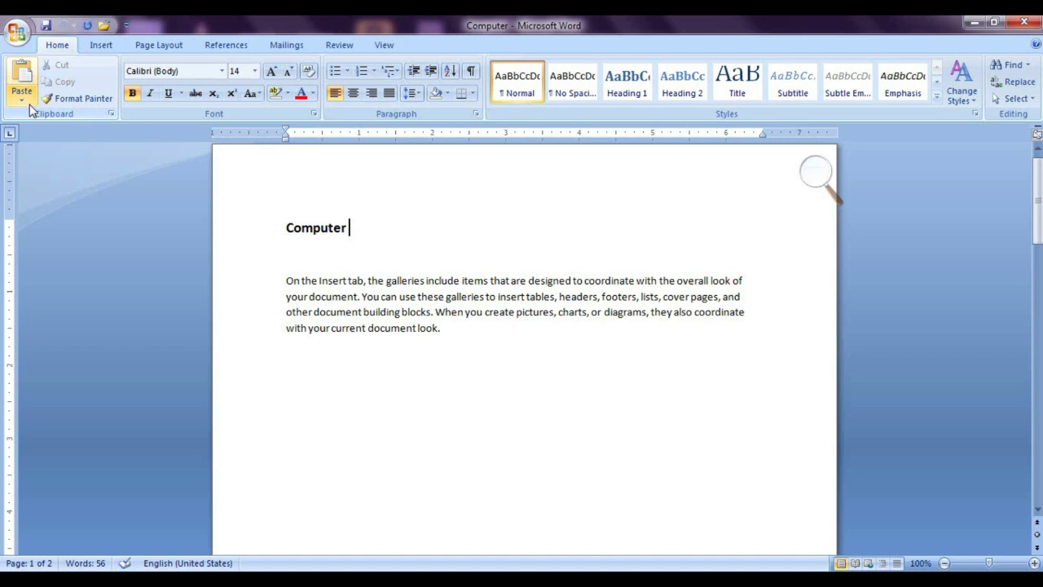
click(22, 95)
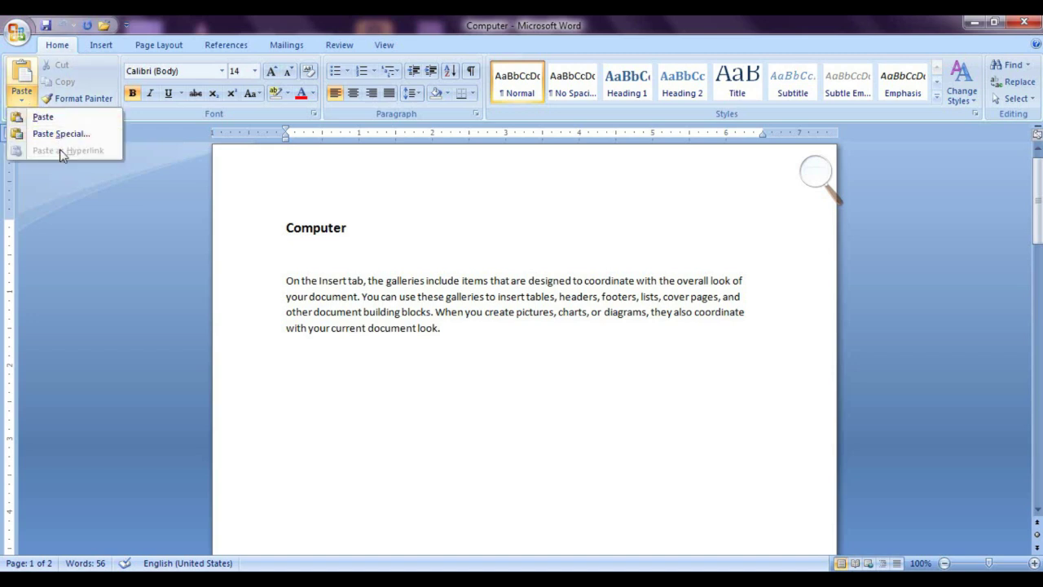